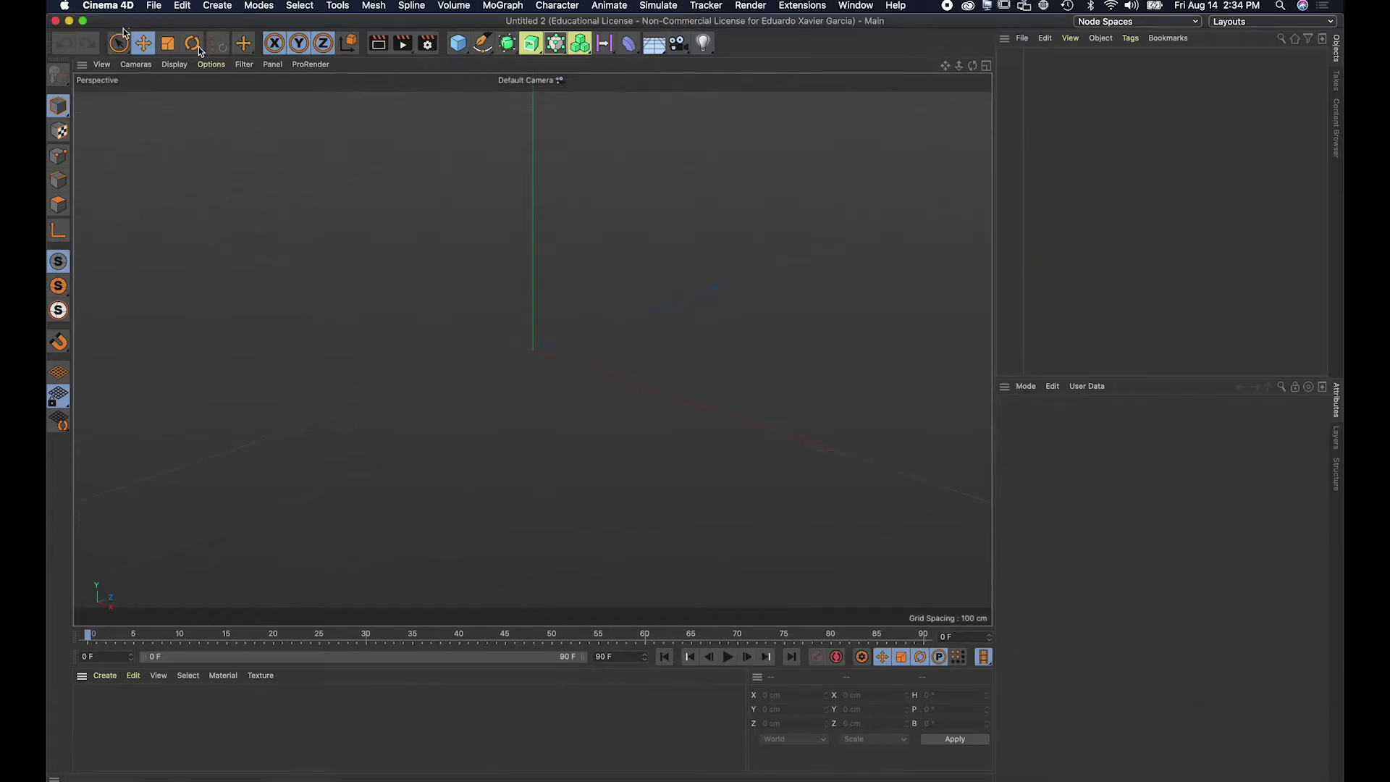
Save the empty project as wormhole-tunnel.c4d.
click(153, 5)
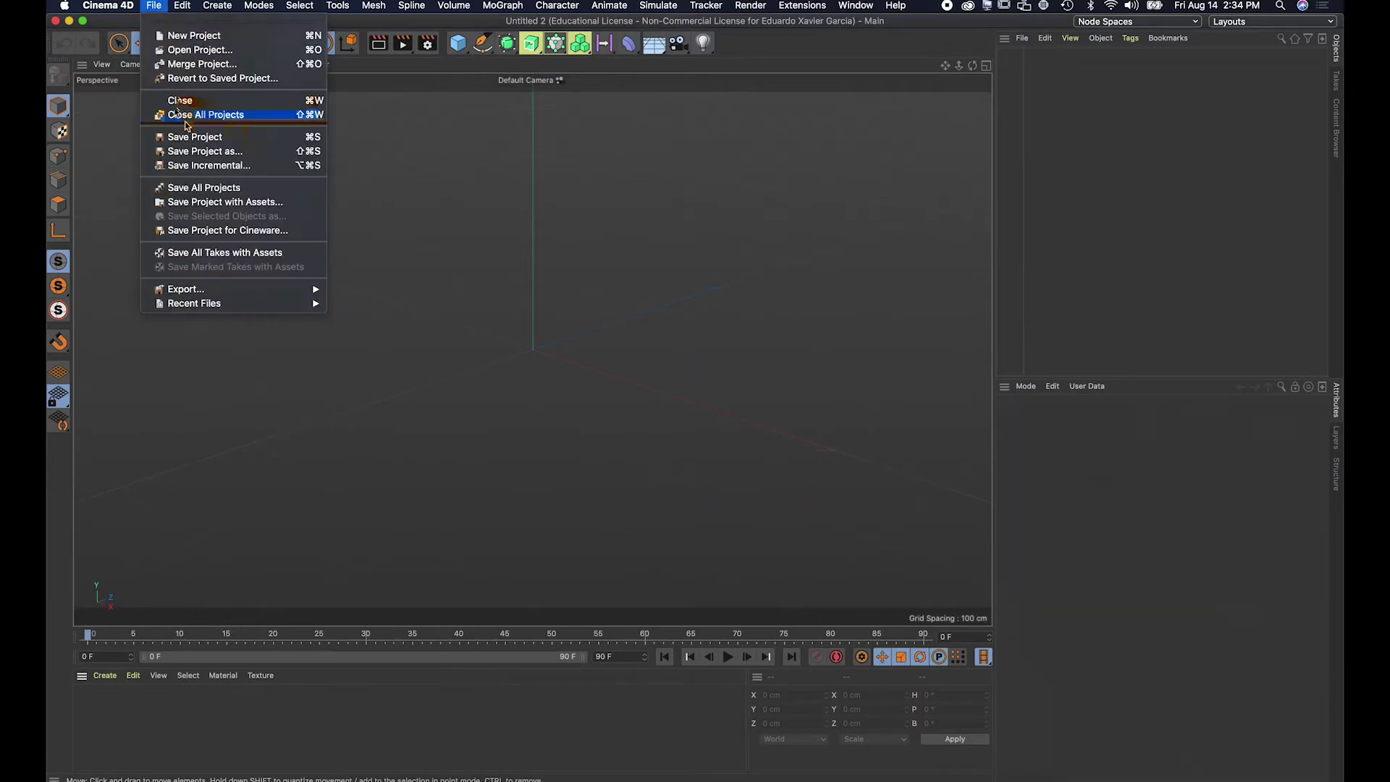
click(195, 152)
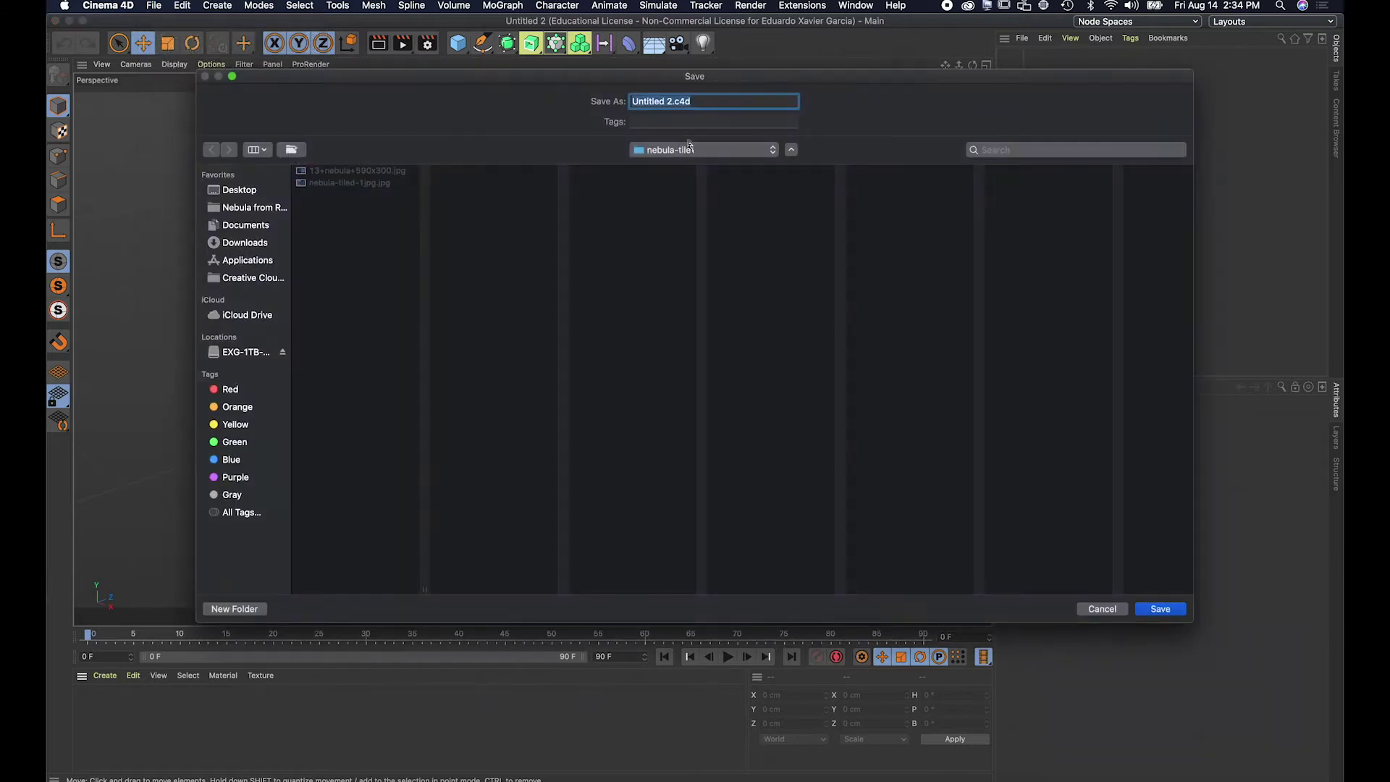
drag(683, 103, 594, 94)
text(wormhole-tunnel)
key(Return)
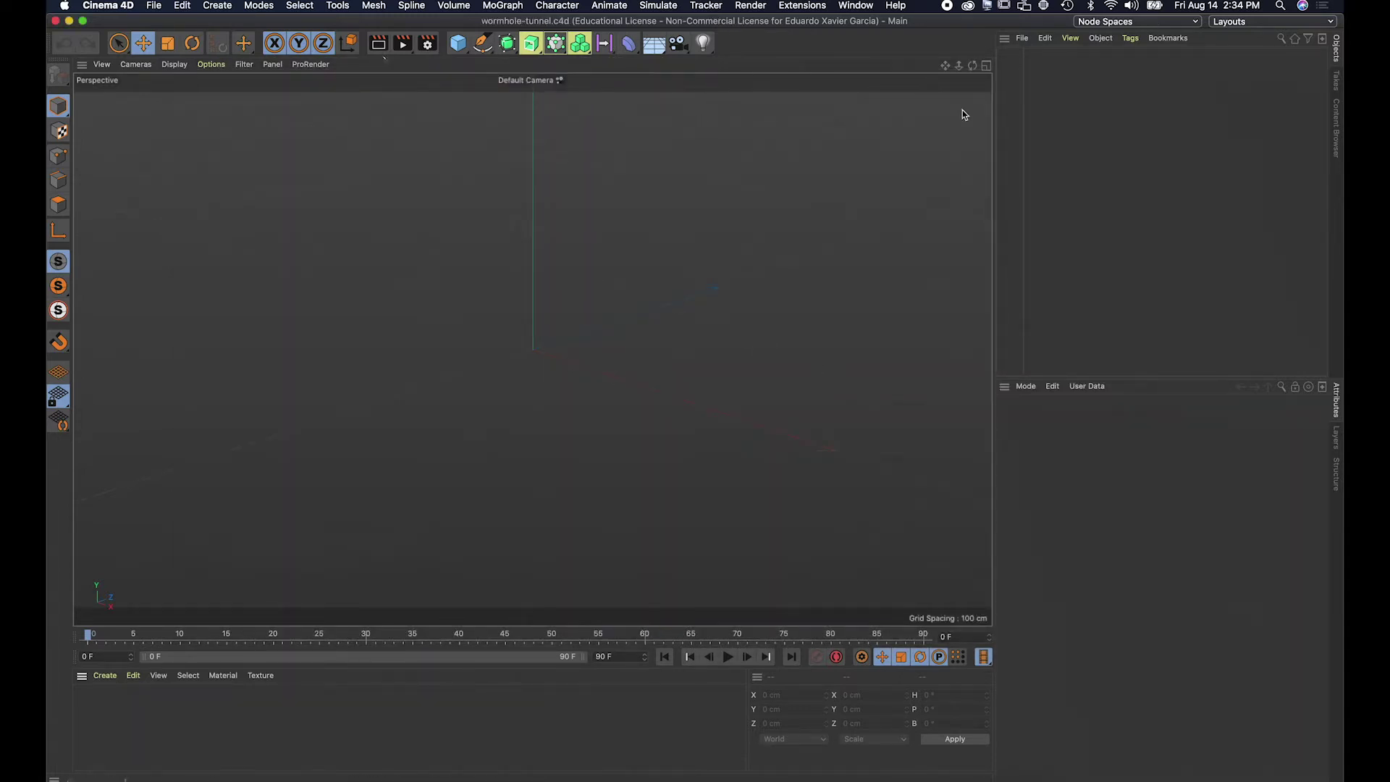
Add a cylinder, stretch its height to 658 cm, and make it editable.
click(457, 45)
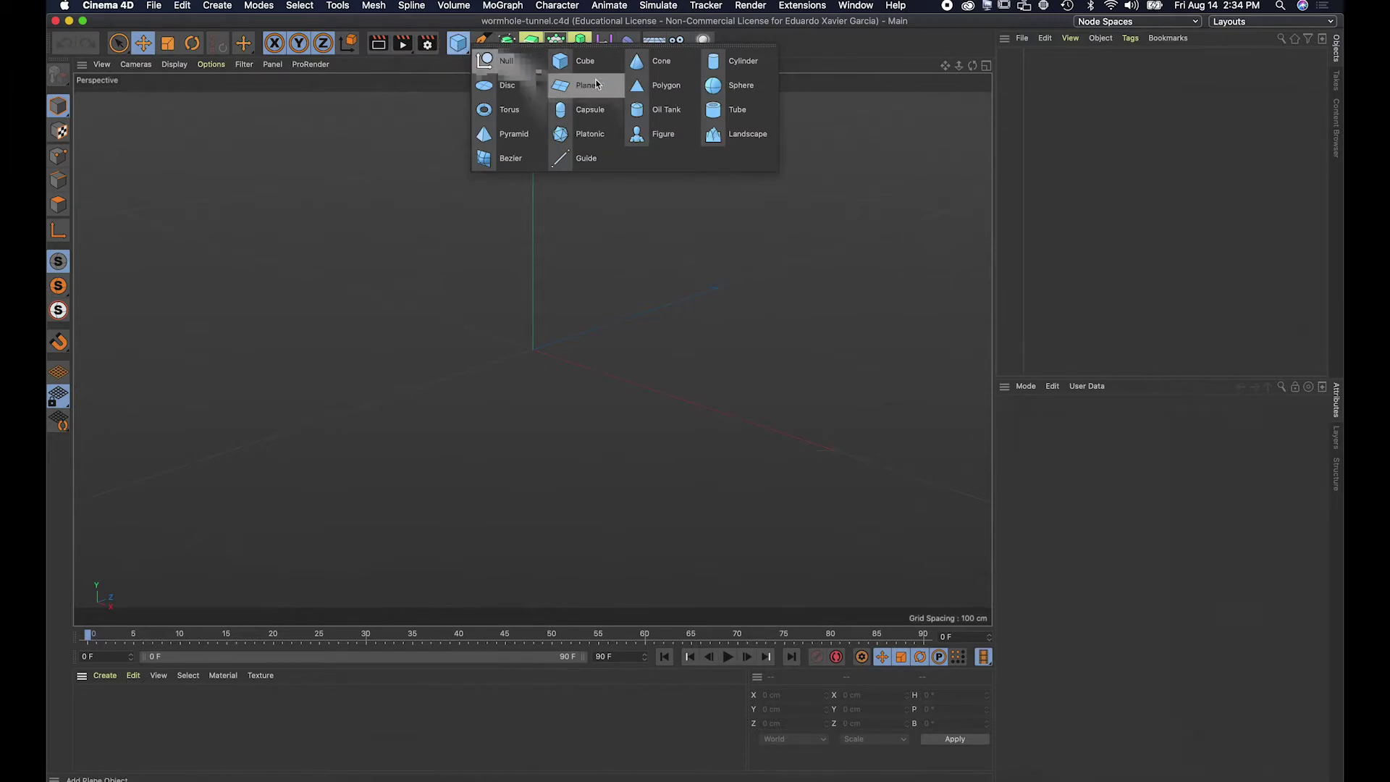
click(733, 64)
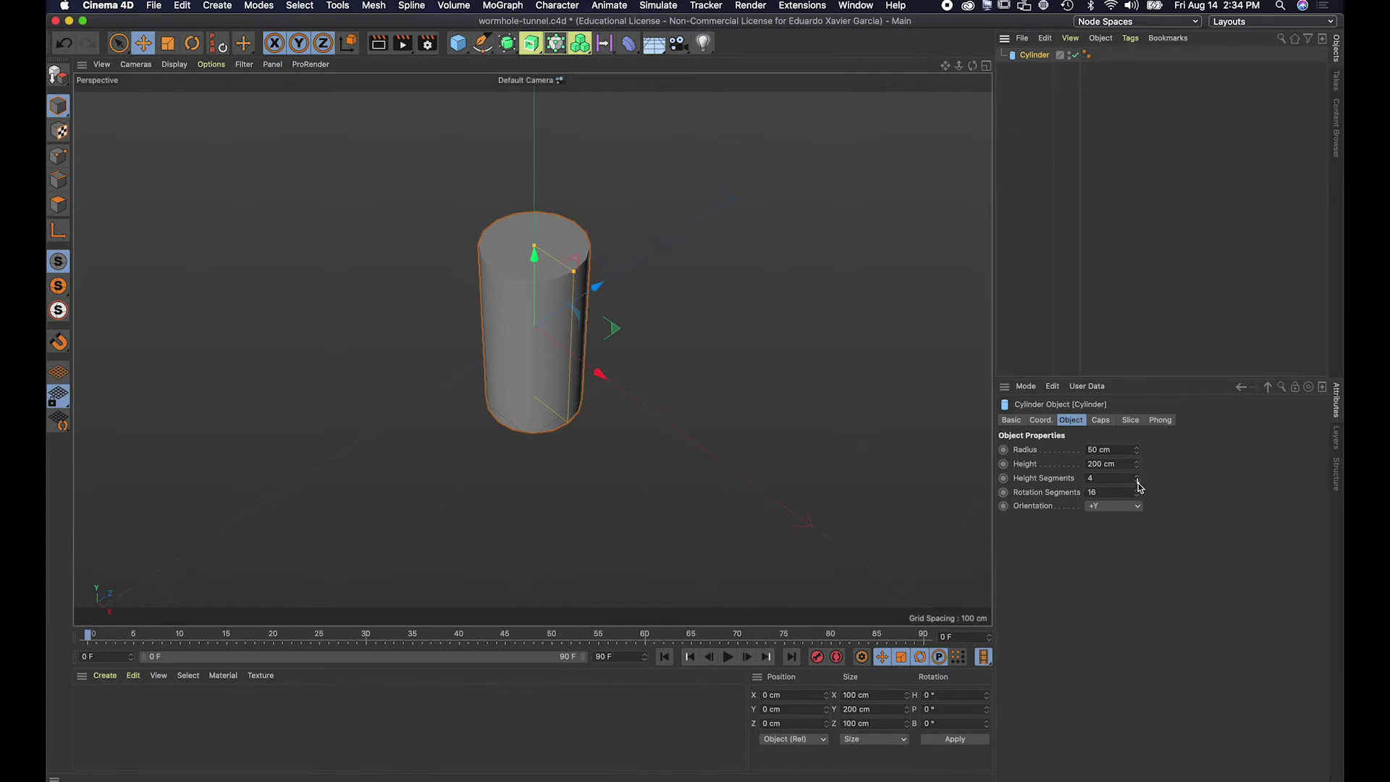
drag(973, 66, 942, 66)
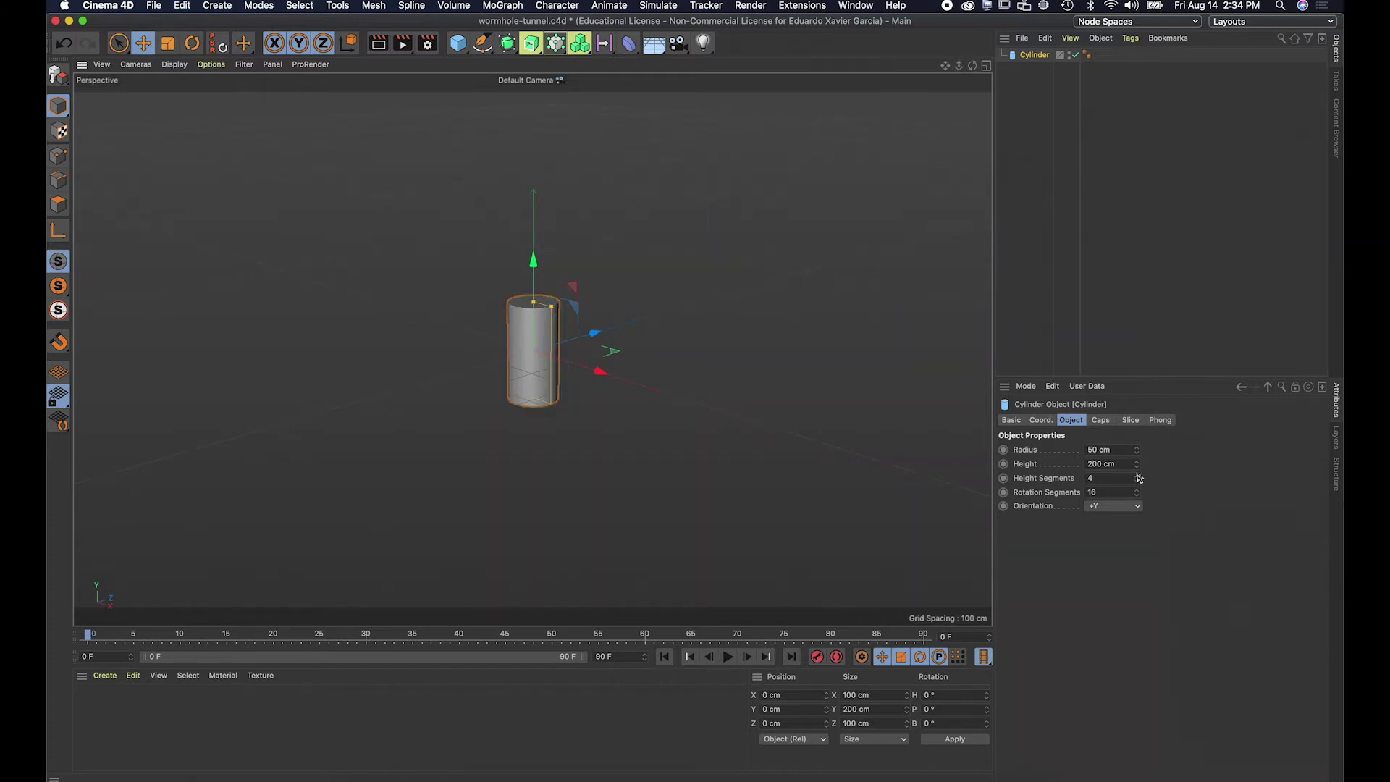
drag(1140, 467, 1182, 480)
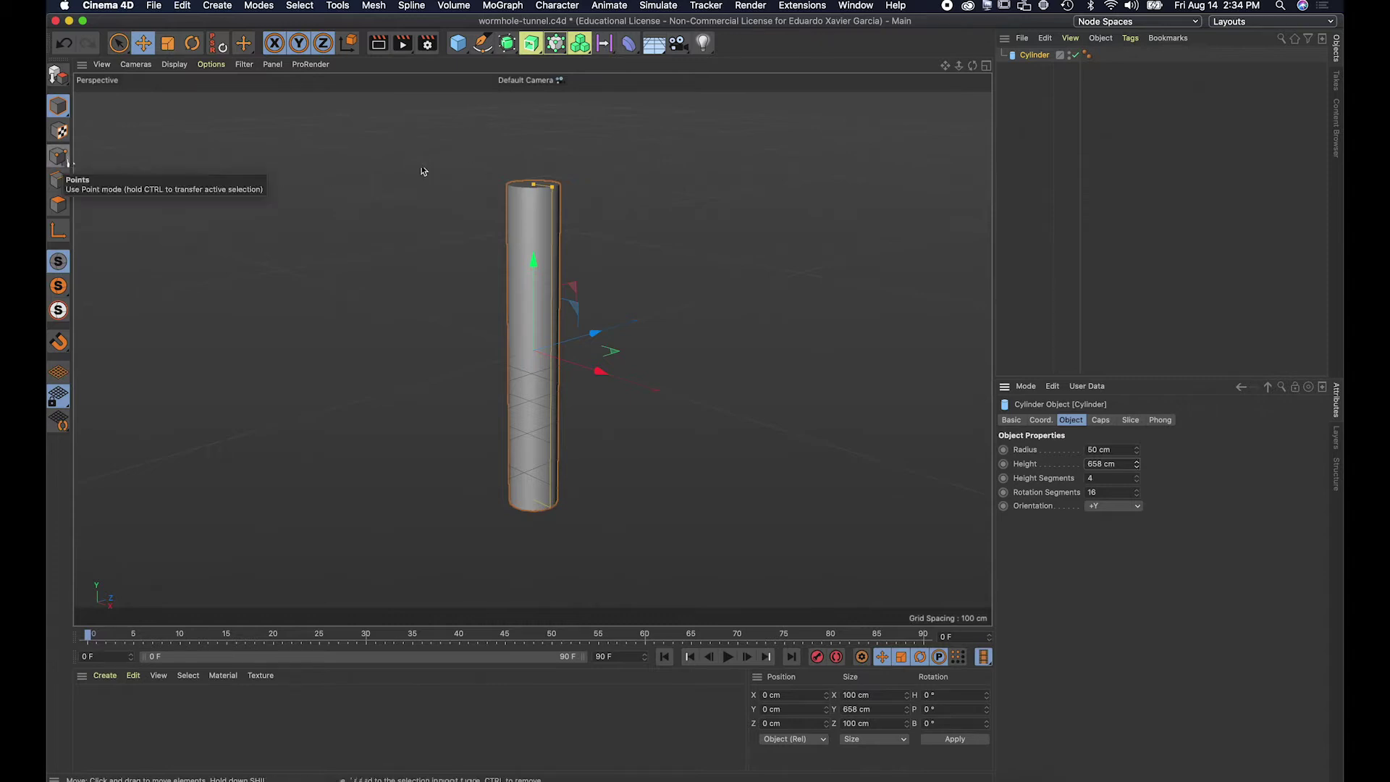
click(60, 78)
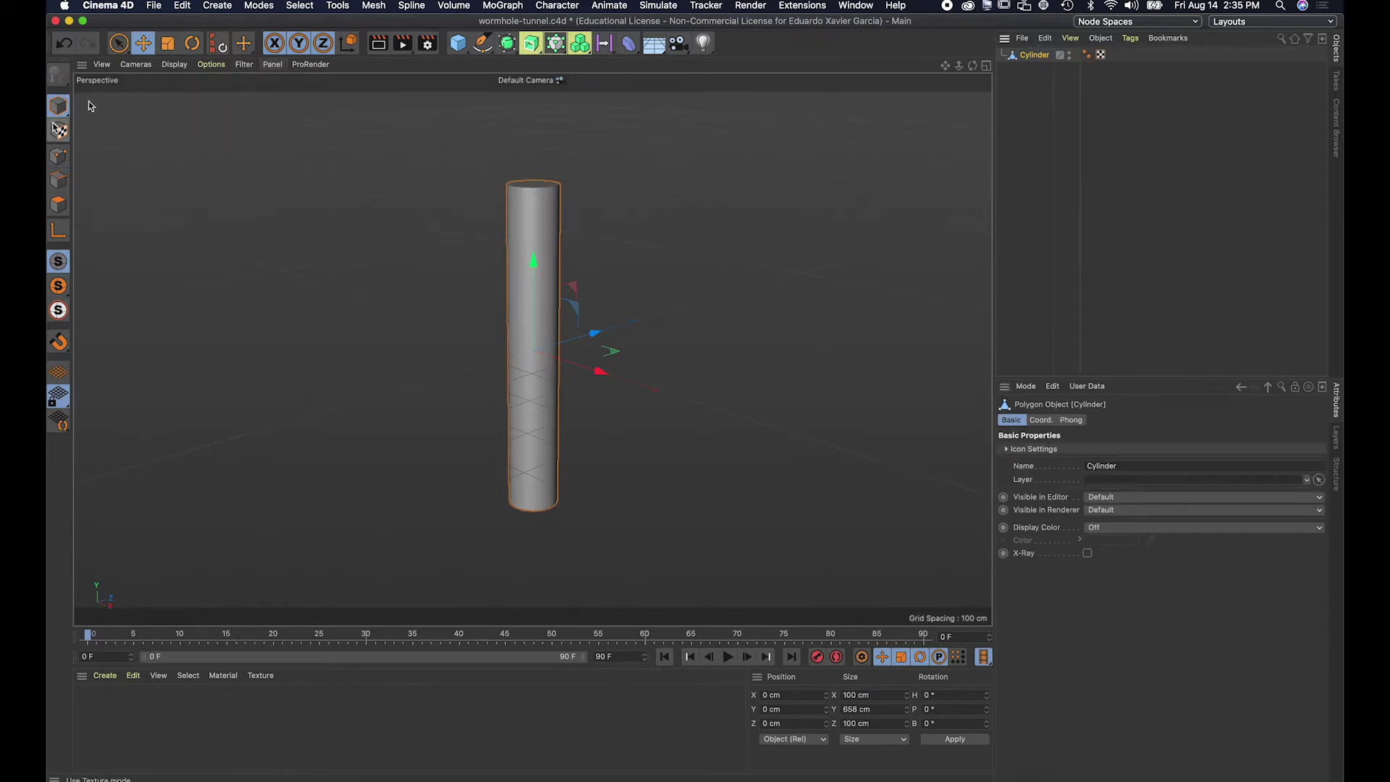
In Polygon mode, select the cylinder's top cap polygons and delete them.
click(60, 205)
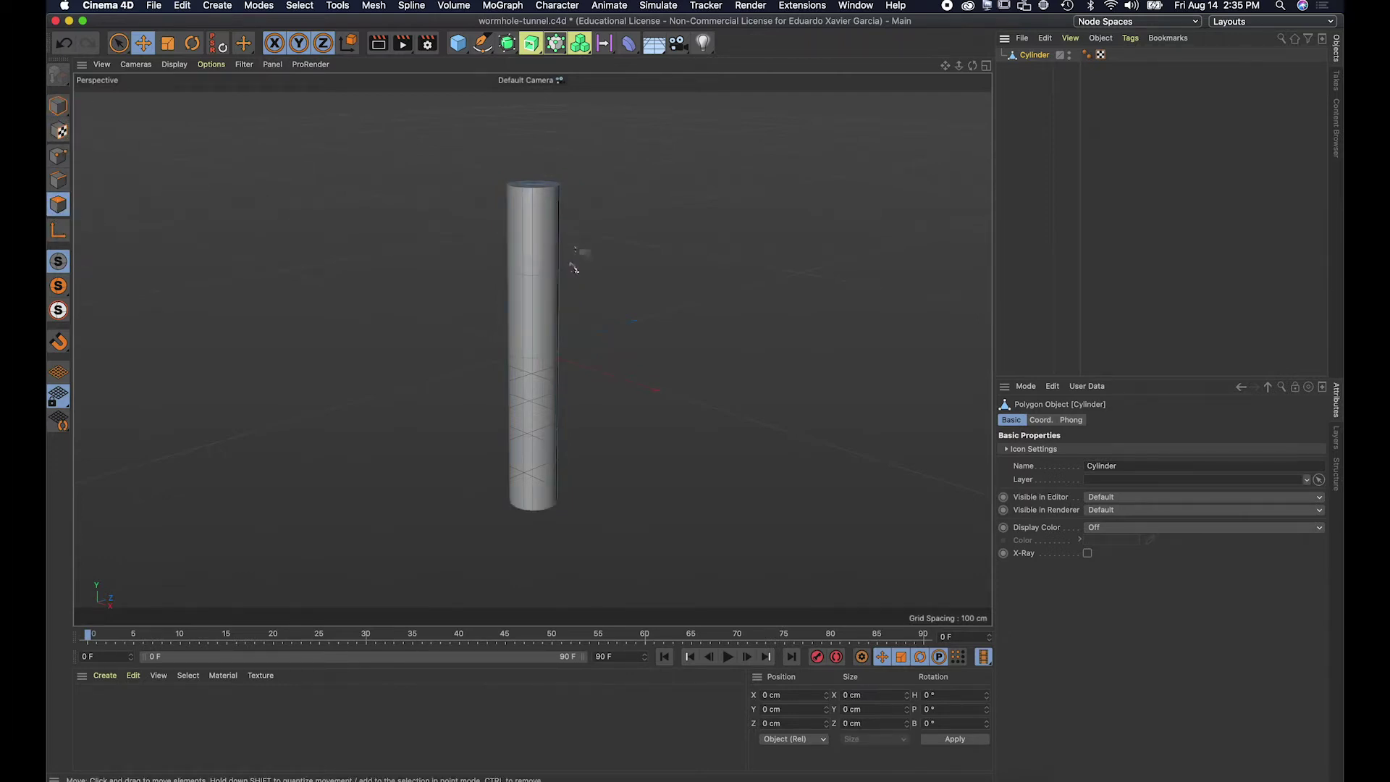
drag(971, 66, 934, 77)
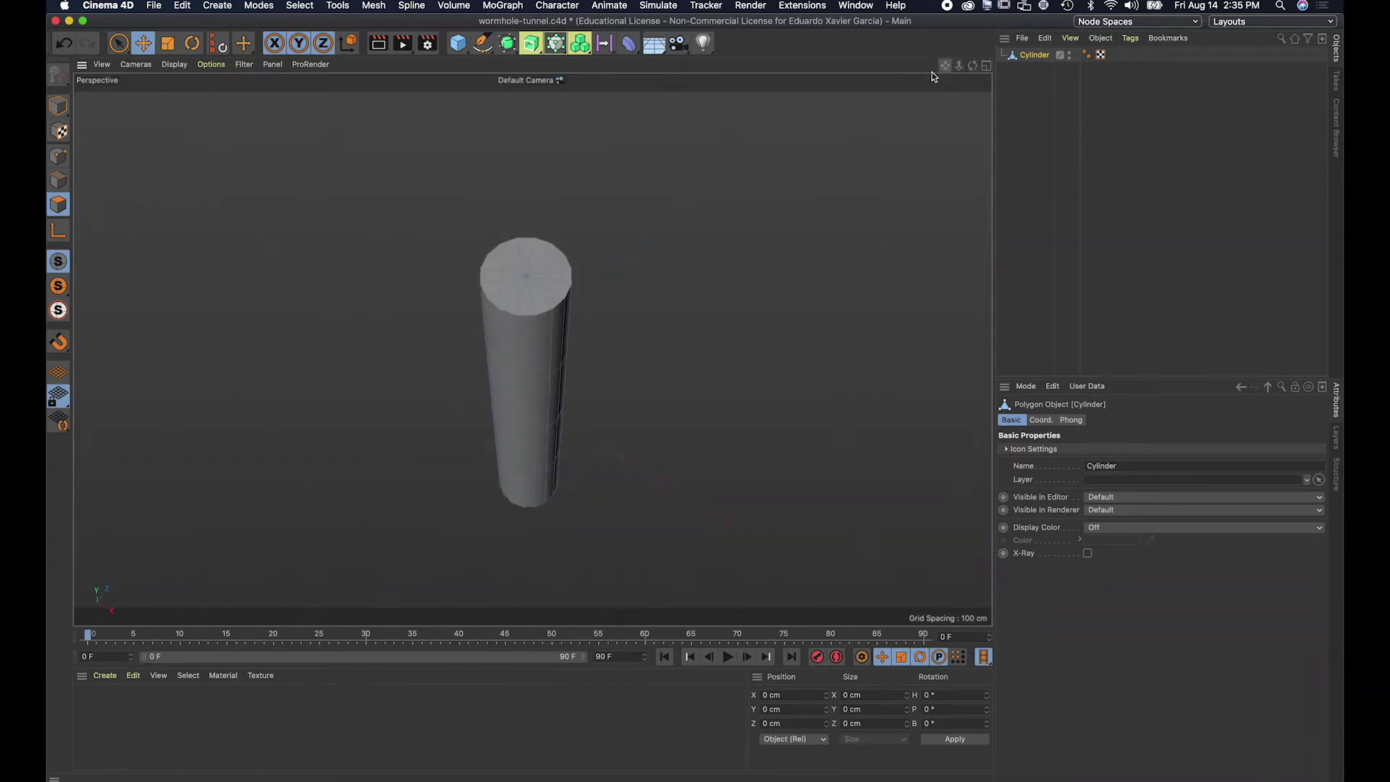
click(121, 45)
mouse_move(506, 264)
mouse_down()
mouse_move(543, 293)
mouse_move(547, 273)
mouse_up()
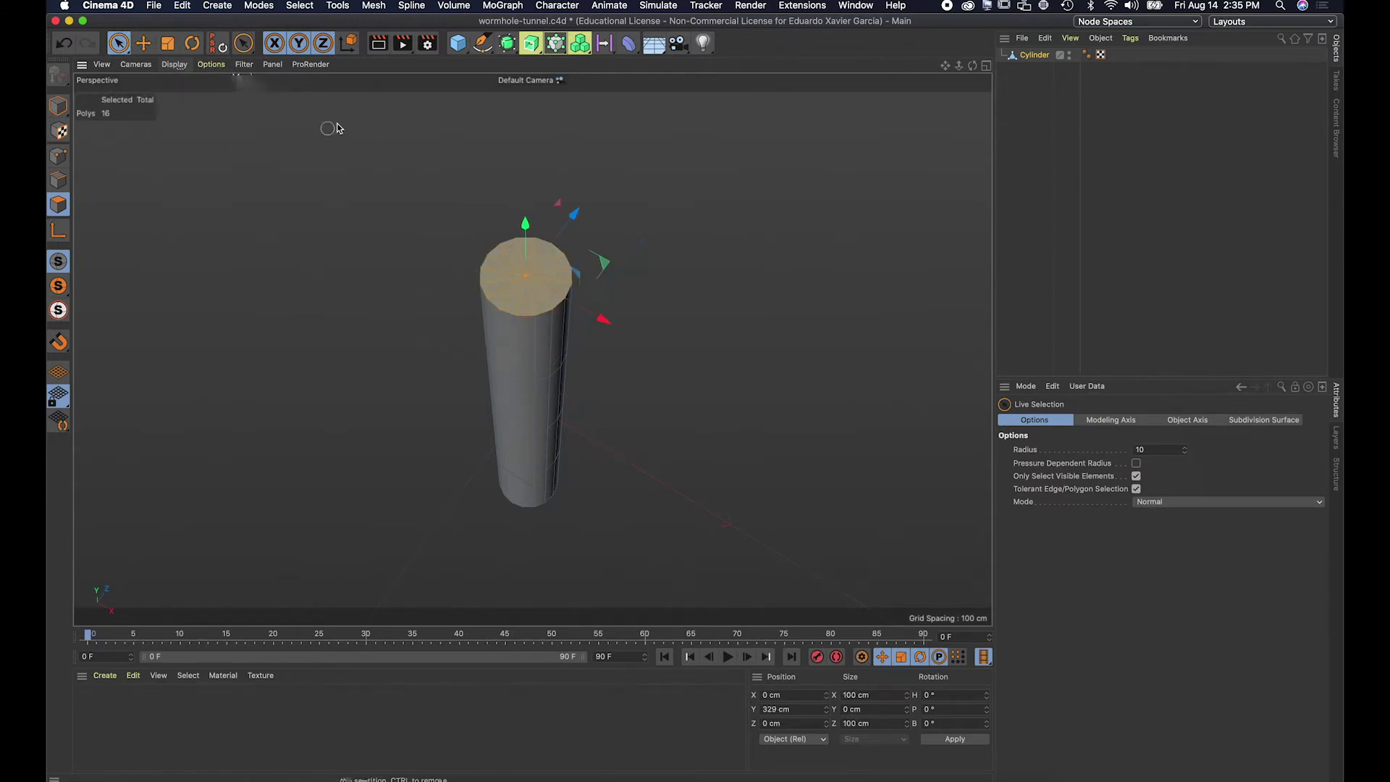
click(196, 7)
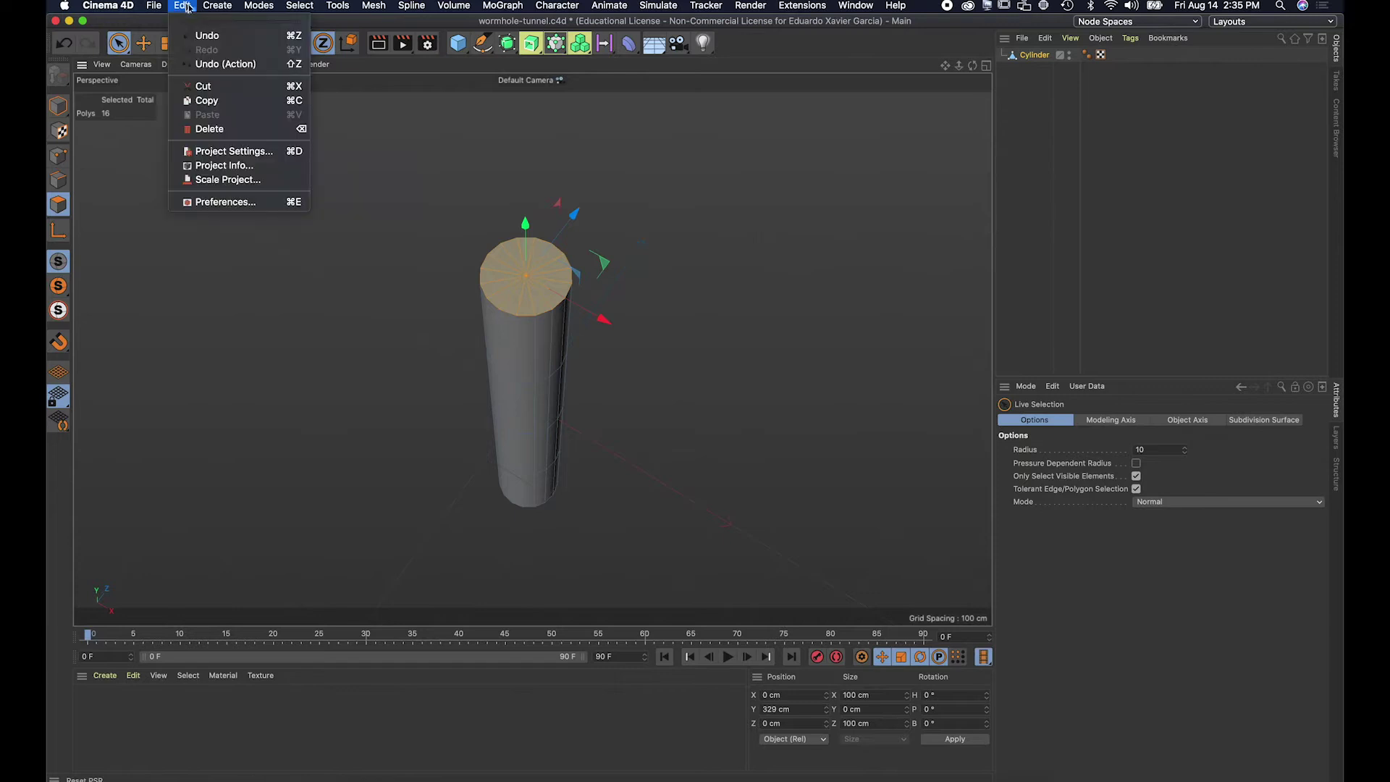
click(206, 129)
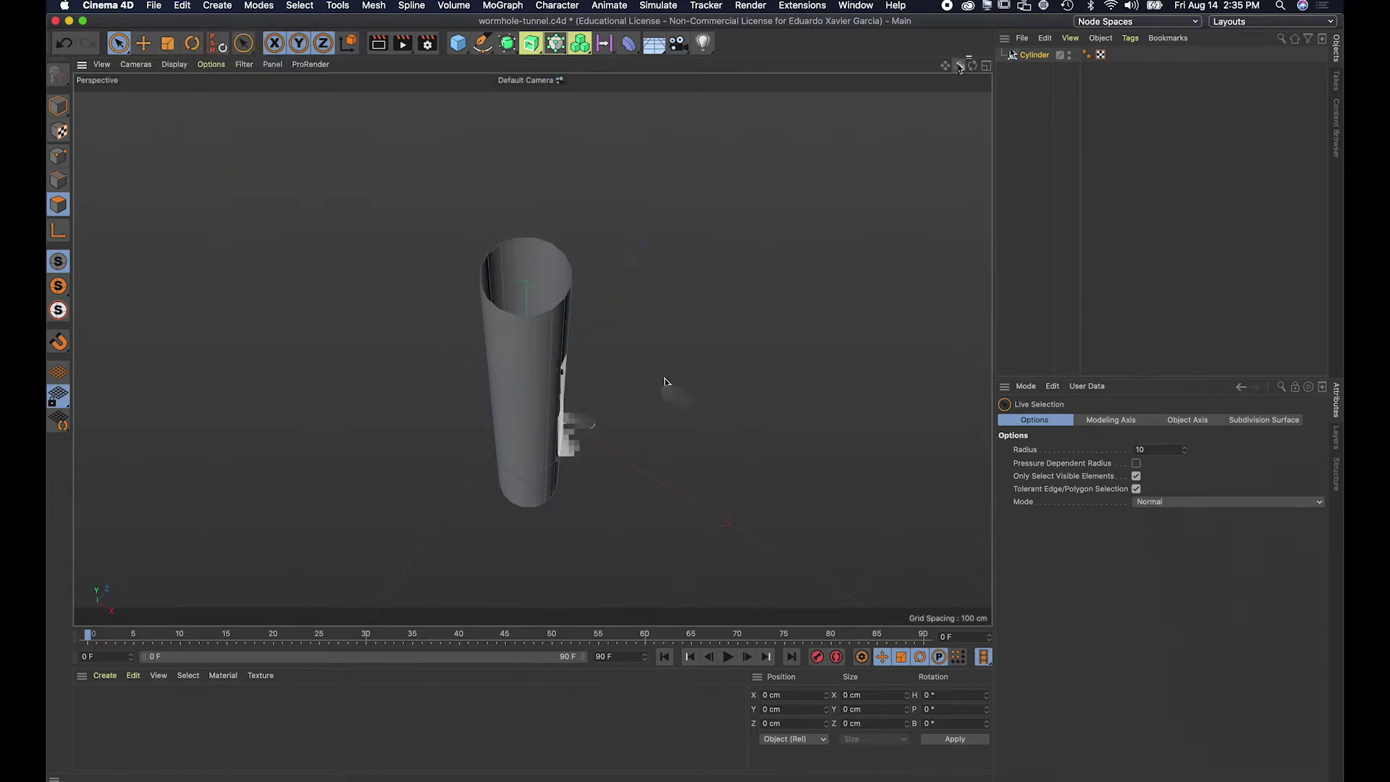
Delete the bottom cap polygons and return to Model mode to view the open tube.
mouse_move(960, 67)
mouse_down()
mouse_move(532, 346)
mouse_move(528, 329)
mouse_move(480, 397)
mouse_move(534, 349)
mouse_up()
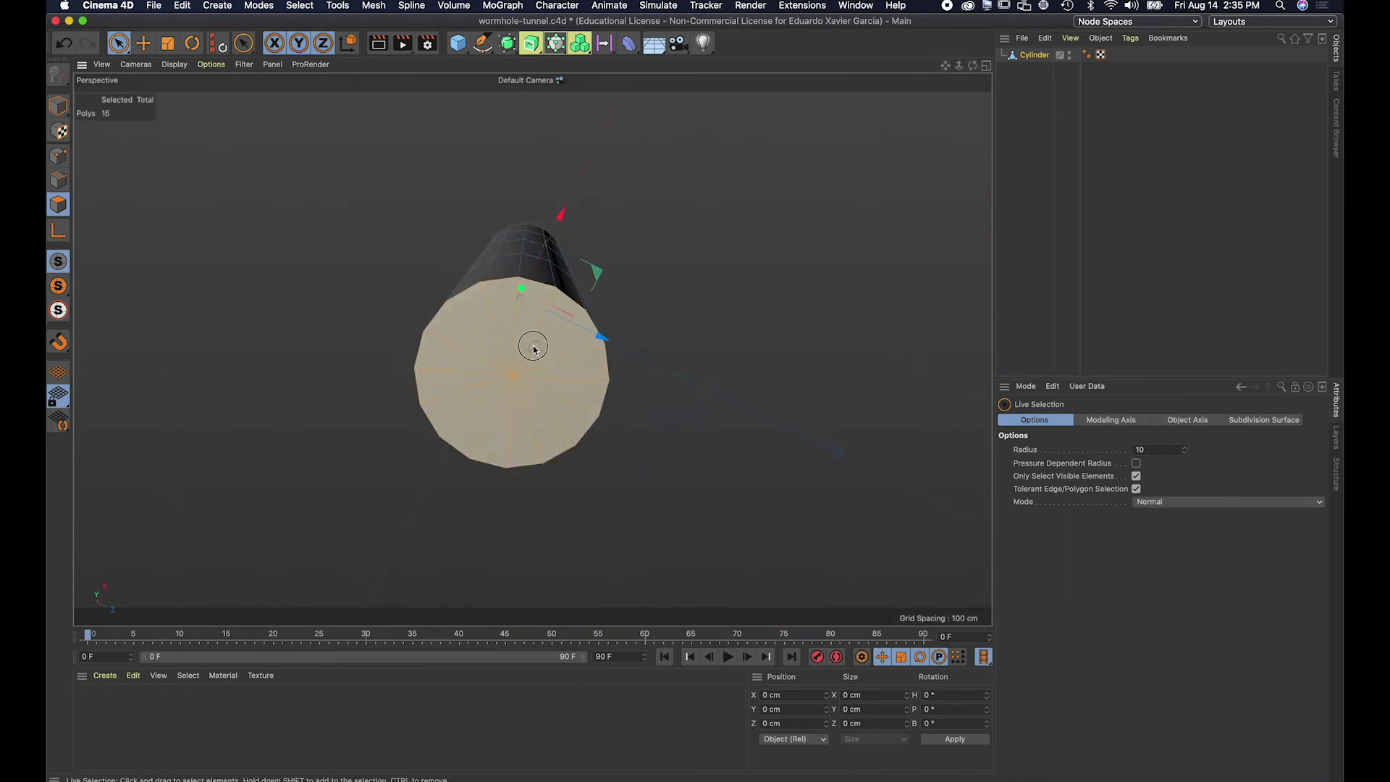
click(182, 6)
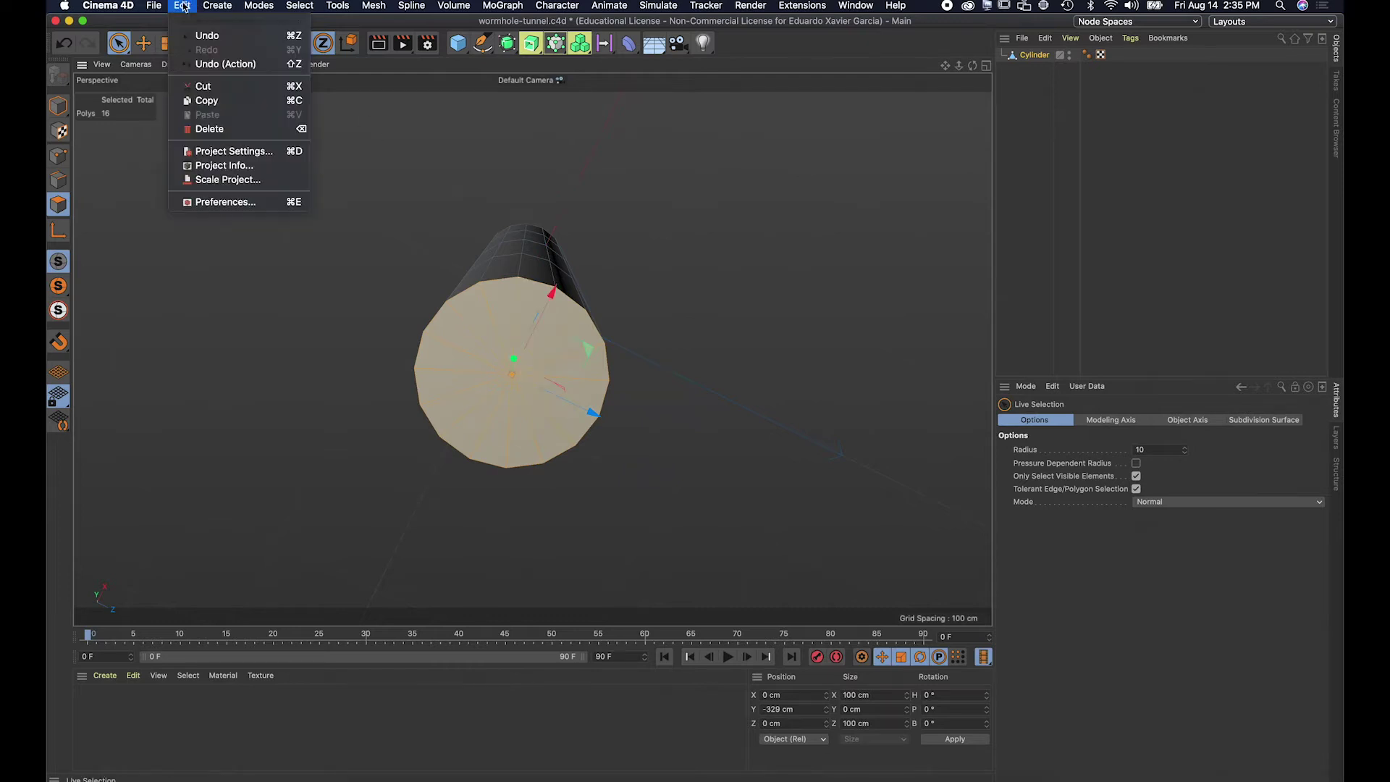
click(210, 129)
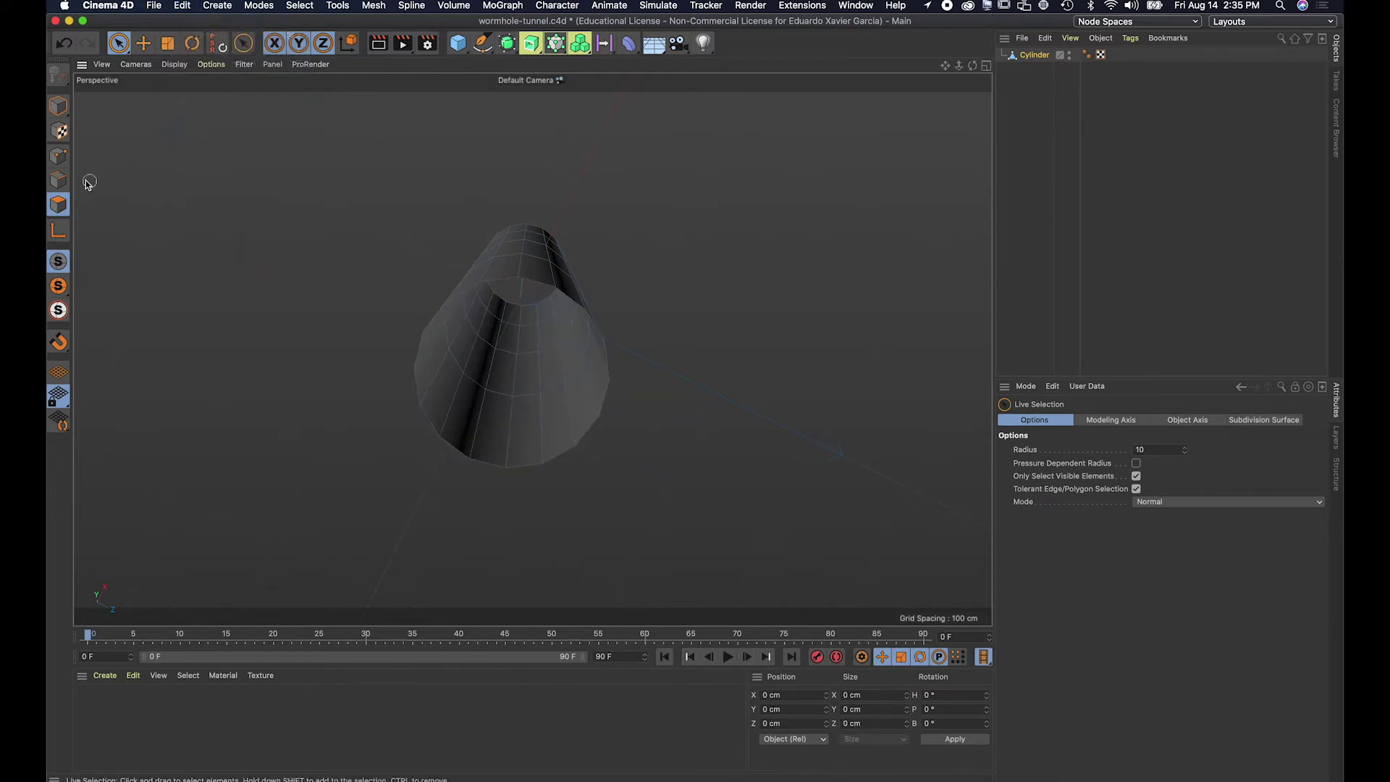
click(58, 106)
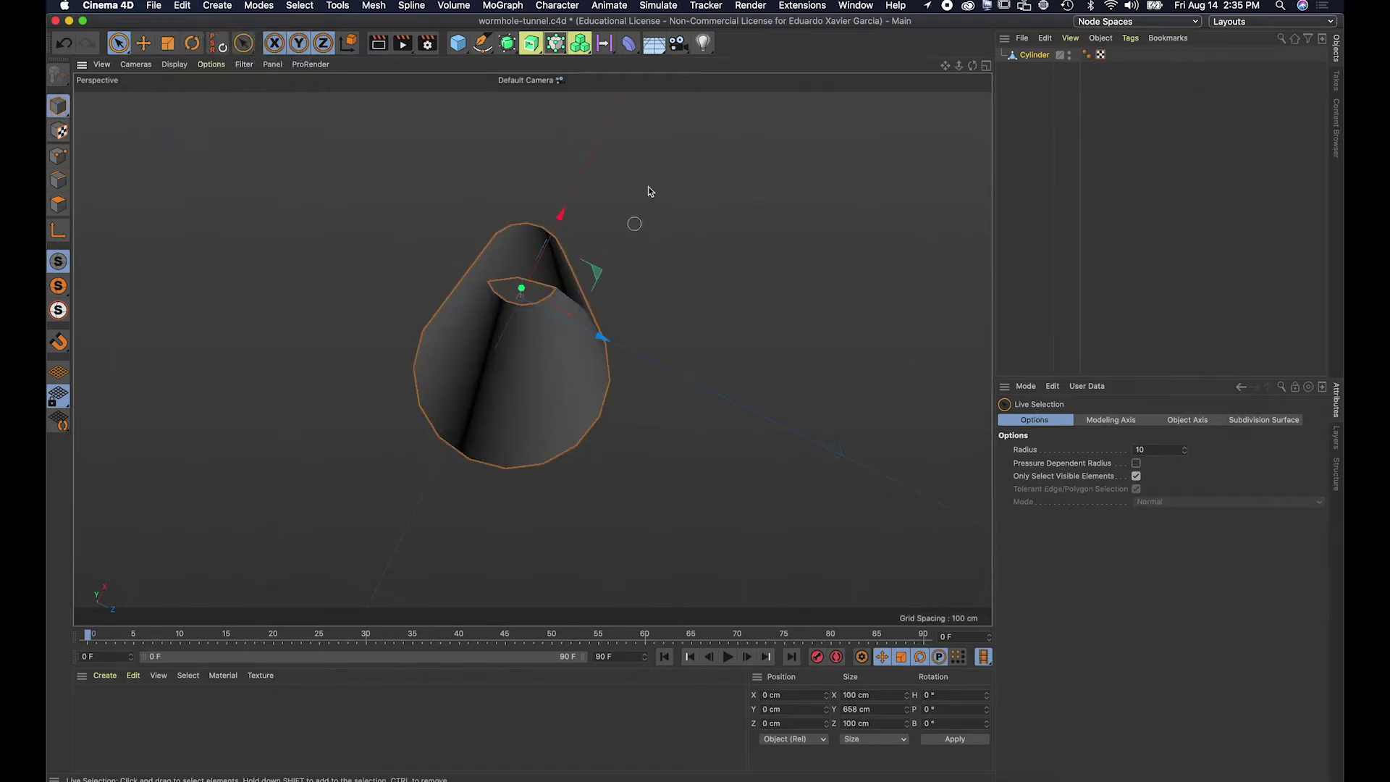
drag(963, 69, 999, 137)
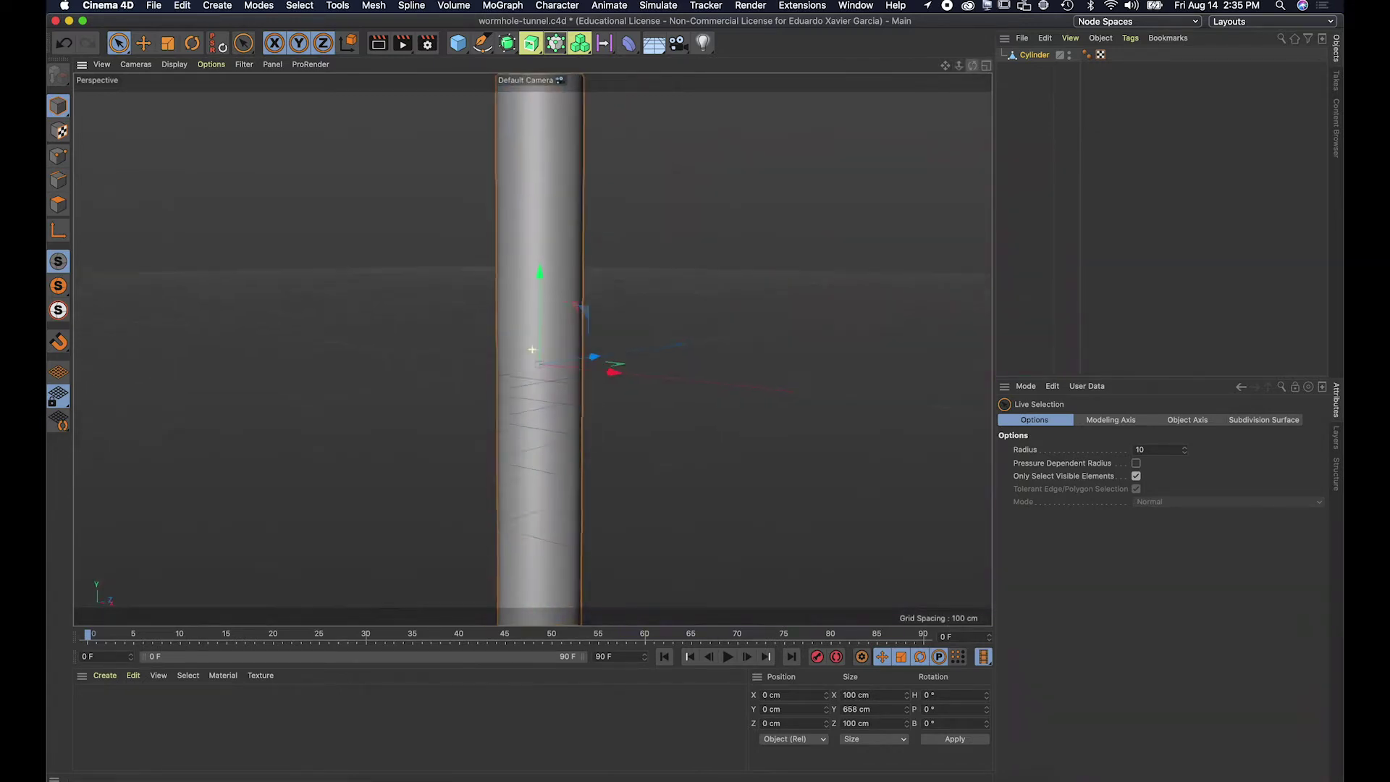
drag(959, 66, 960, 68)
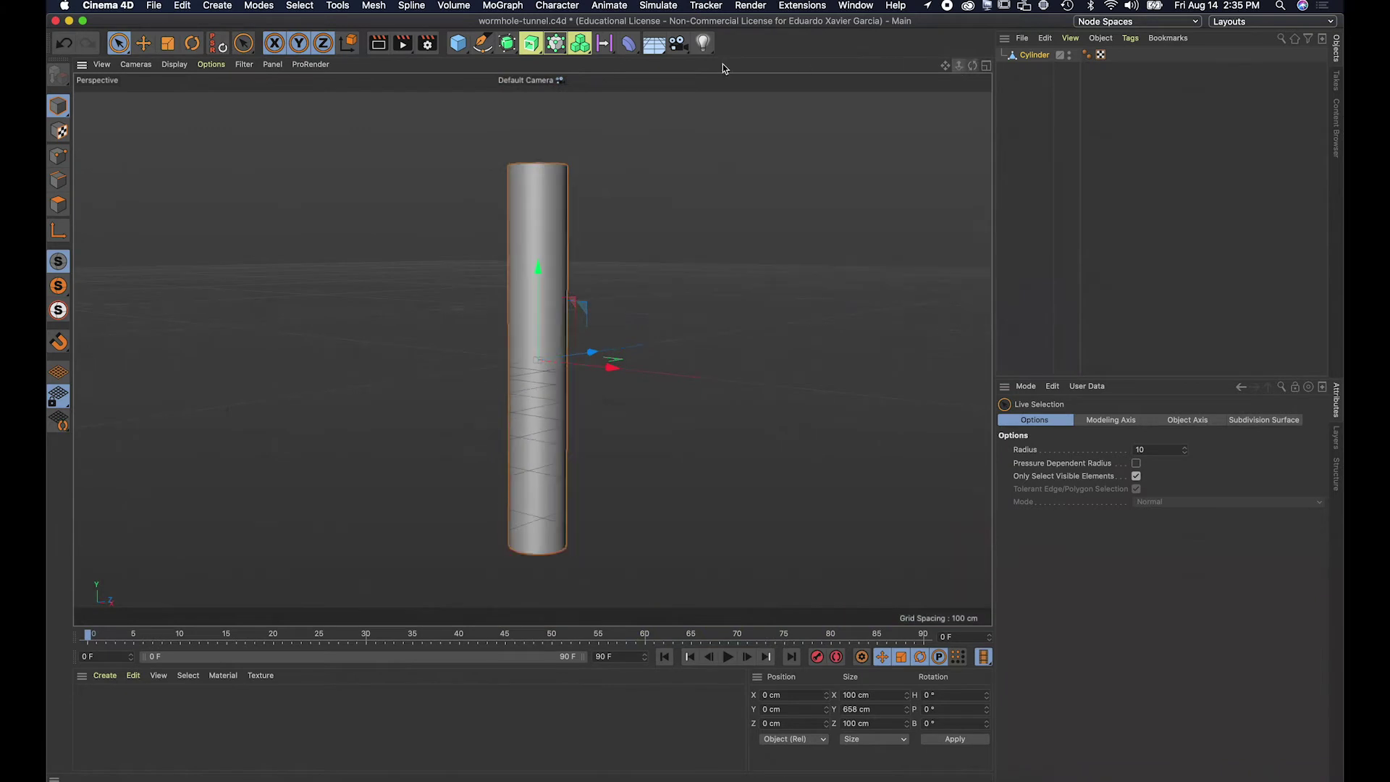
Nest the cylinder inside a new Subdivision Surface and start creating a default material.
alt+click(507, 44)
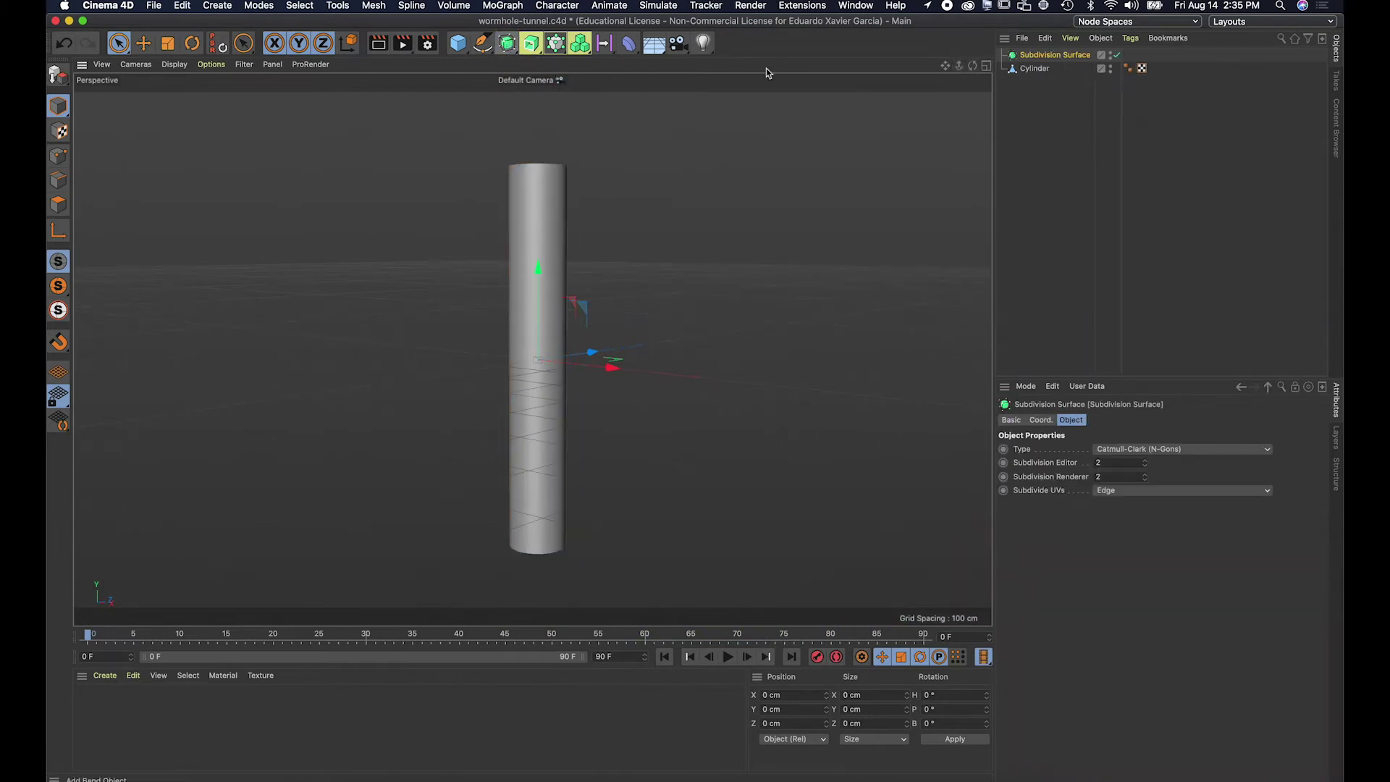
click(1031, 70)
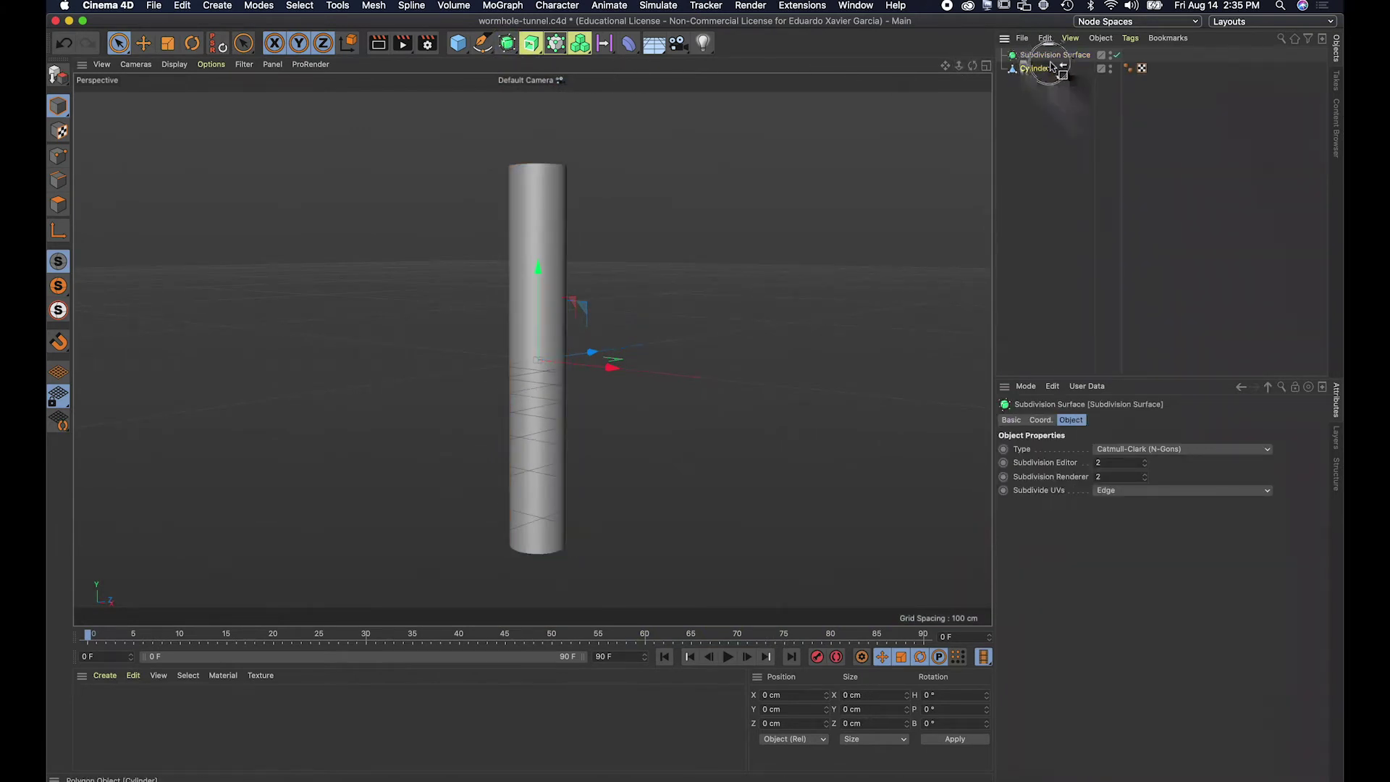
click(1035, 69)
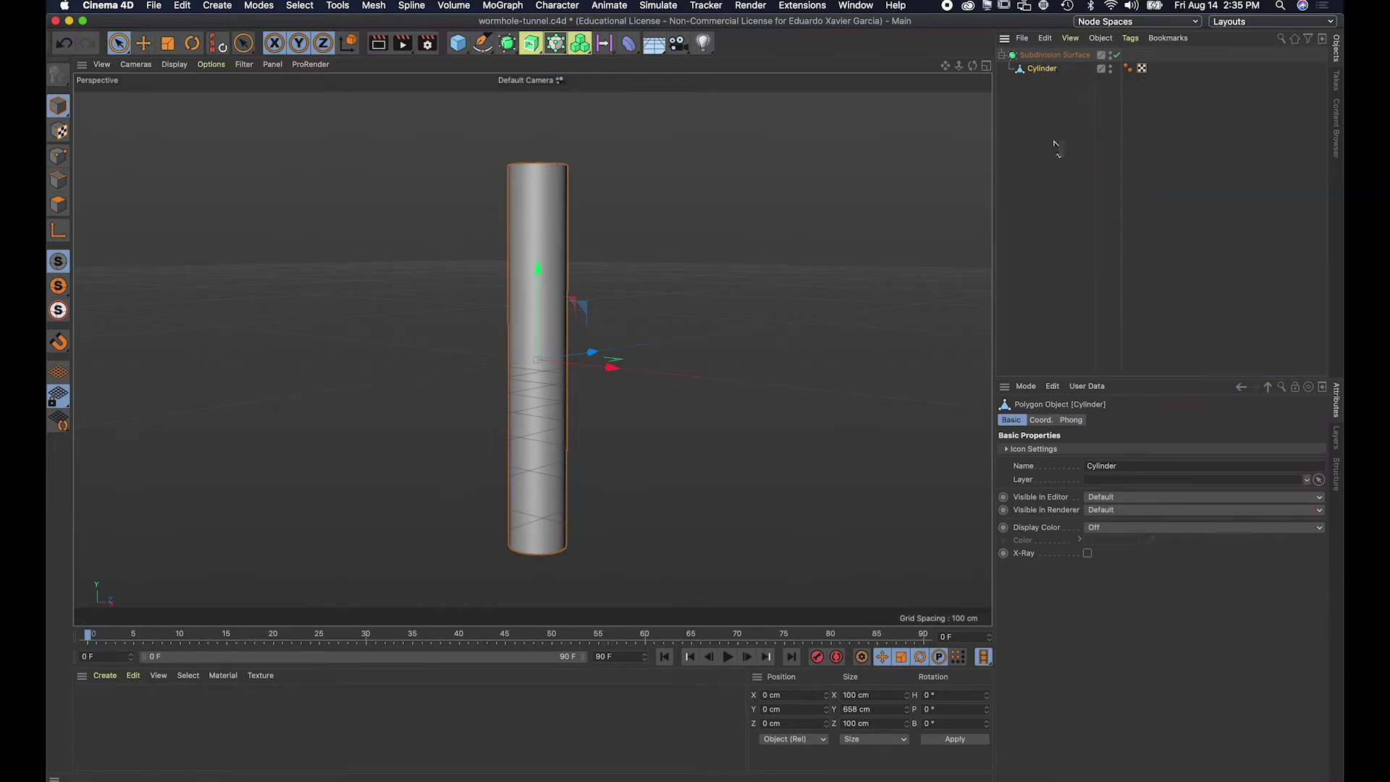
click(105, 675)
Create the Mat material with Color and Reflectance off and Luminance on.
click(150, 528)
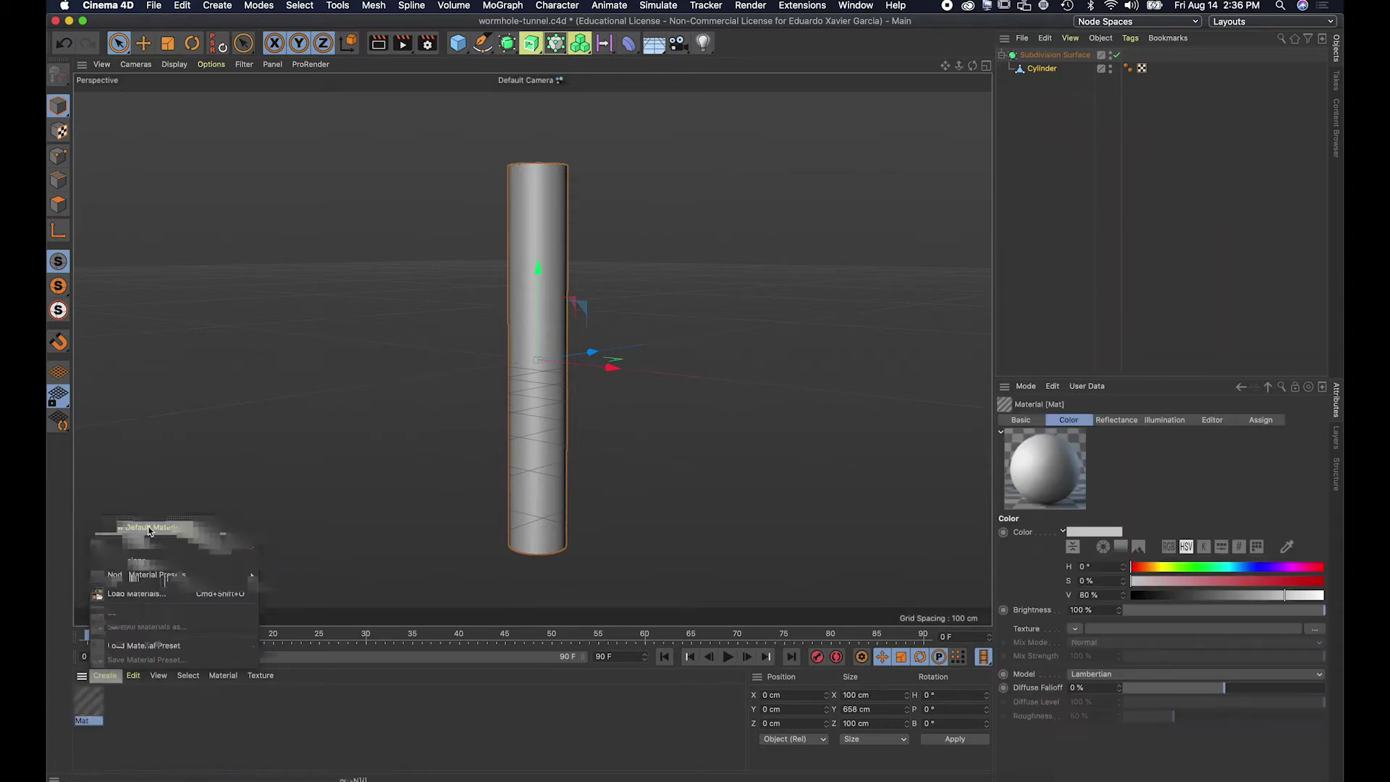
double_click(89, 701)
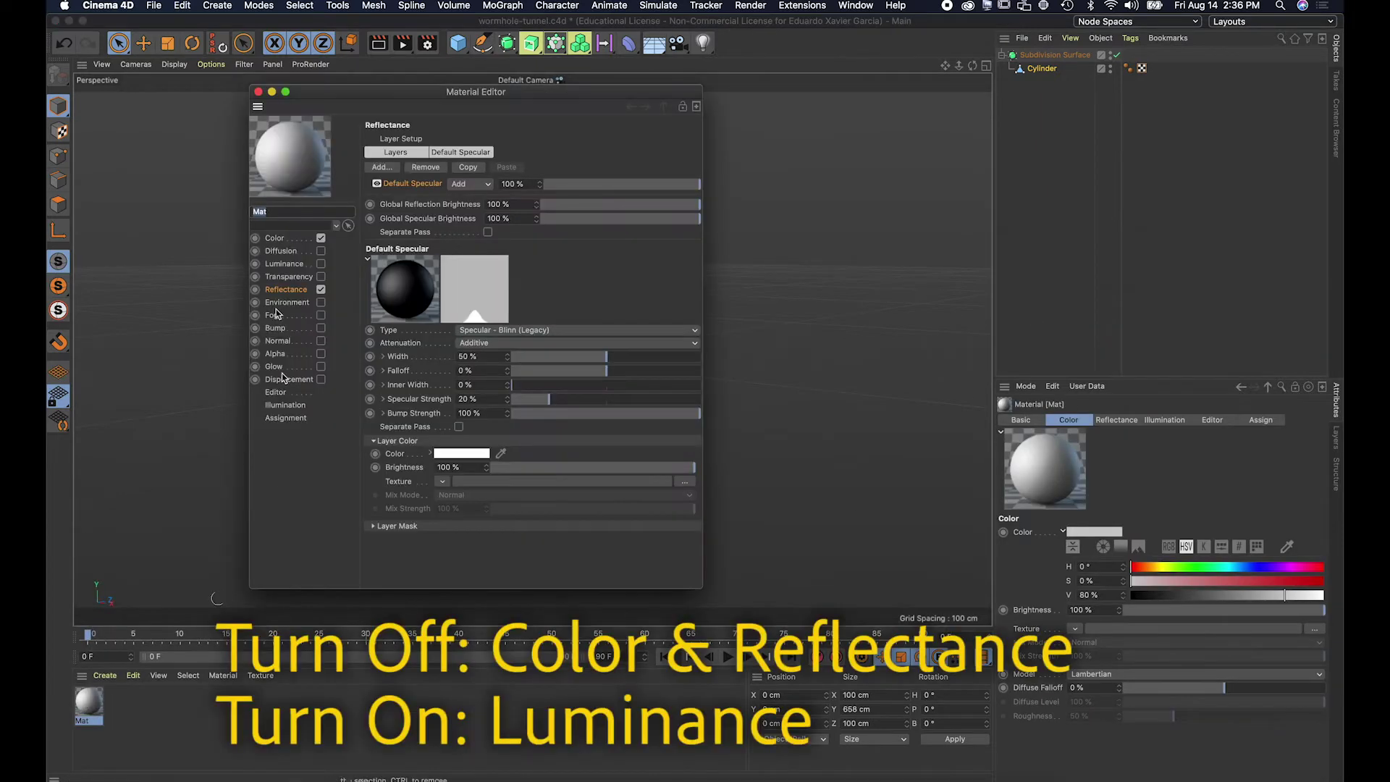
click(321, 237)
click(320, 289)
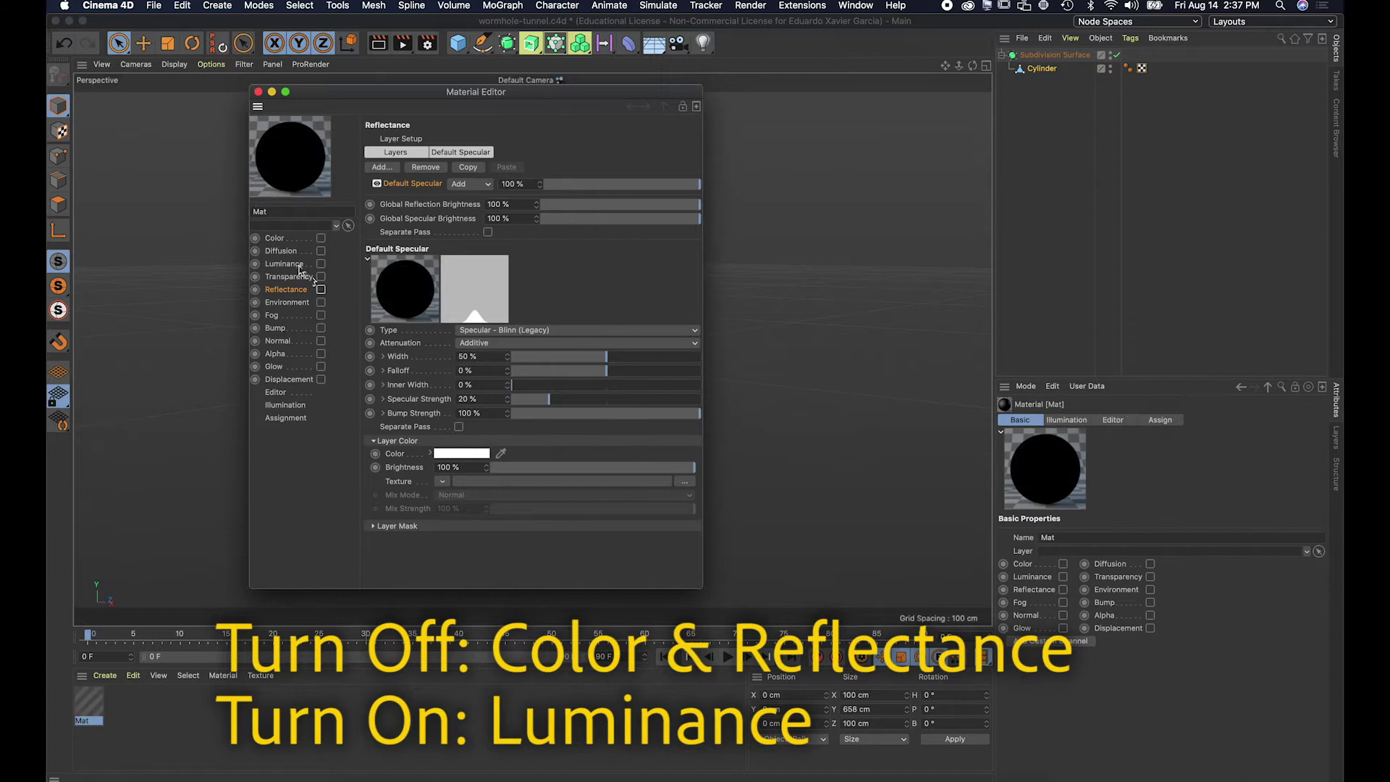
click(290, 265)
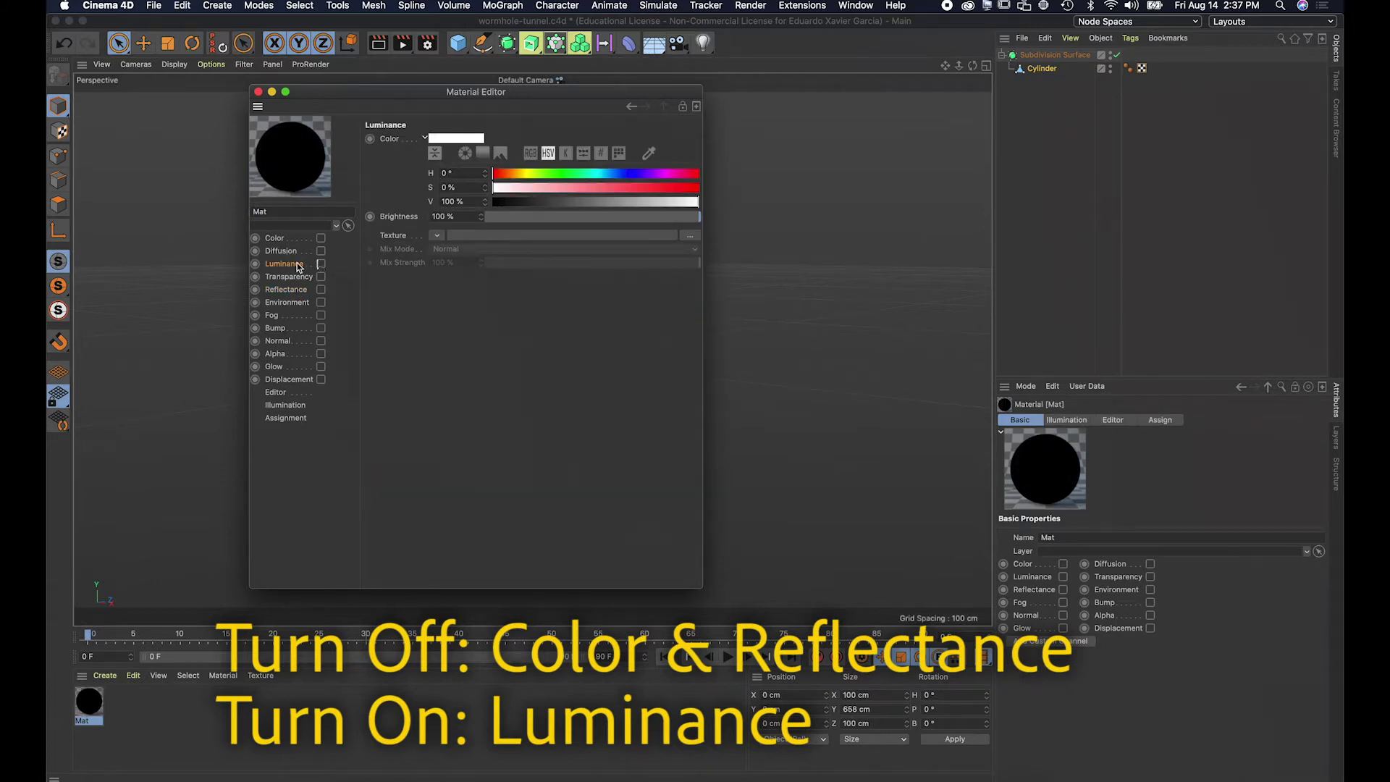
click(321, 264)
Load nebula-tiled-1jpg.jpg as Mat's Luminance texture.
click(437, 236)
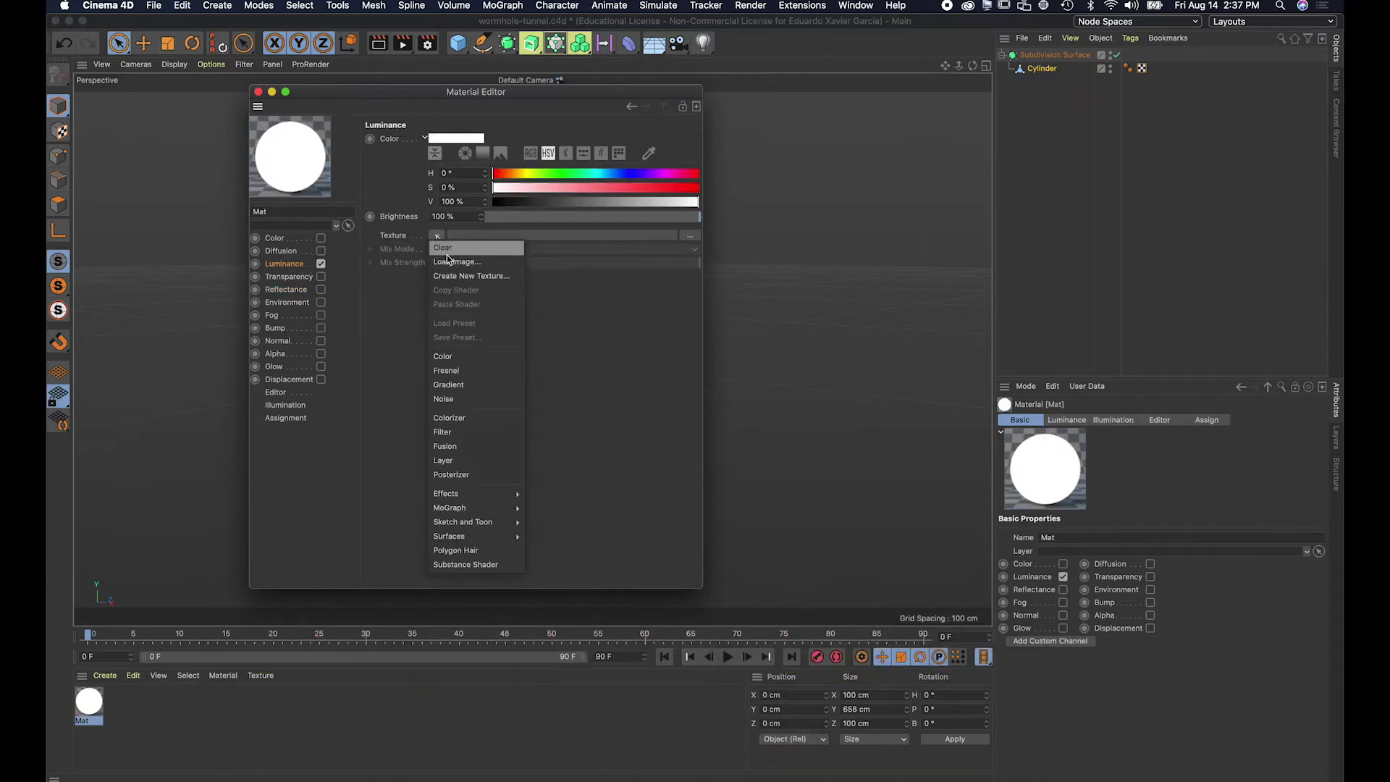
click(447, 262)
click(246, 121)
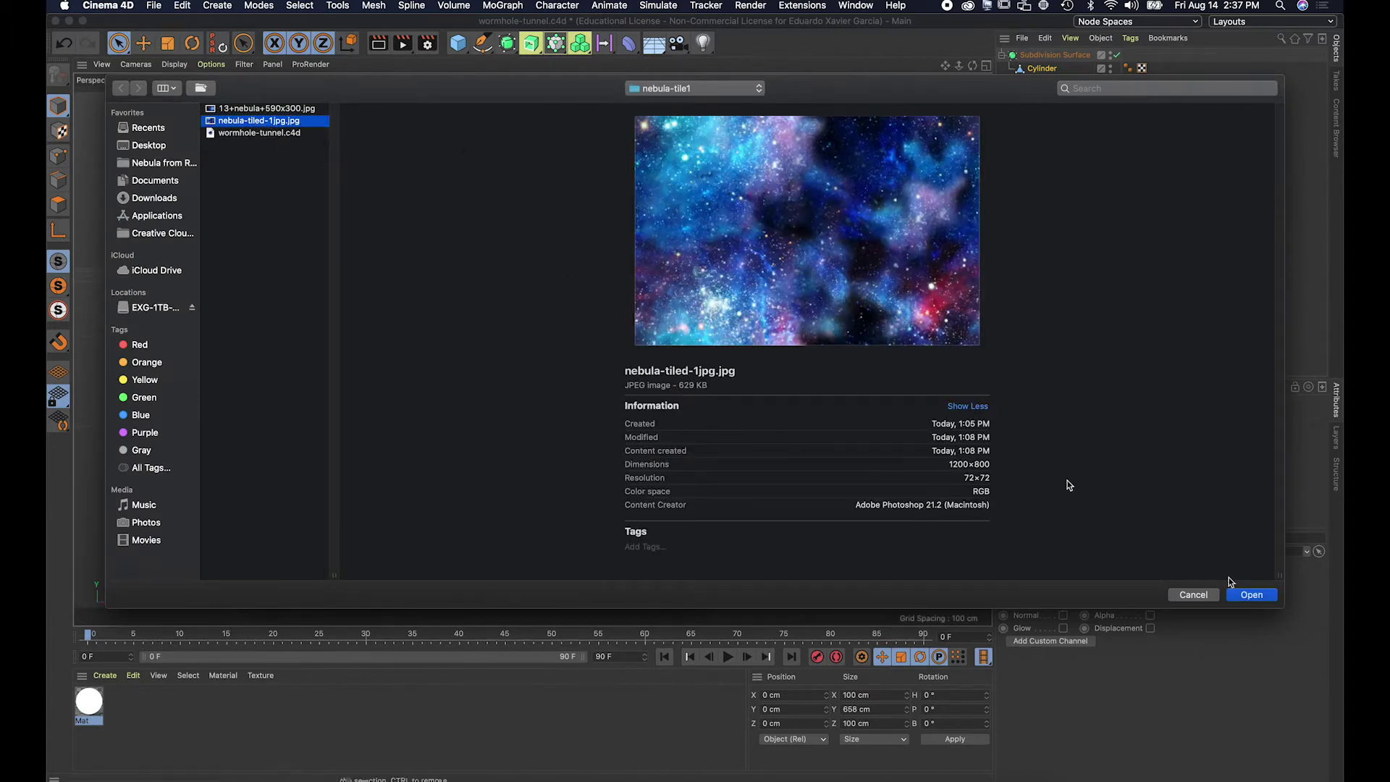
click(1251, 595)
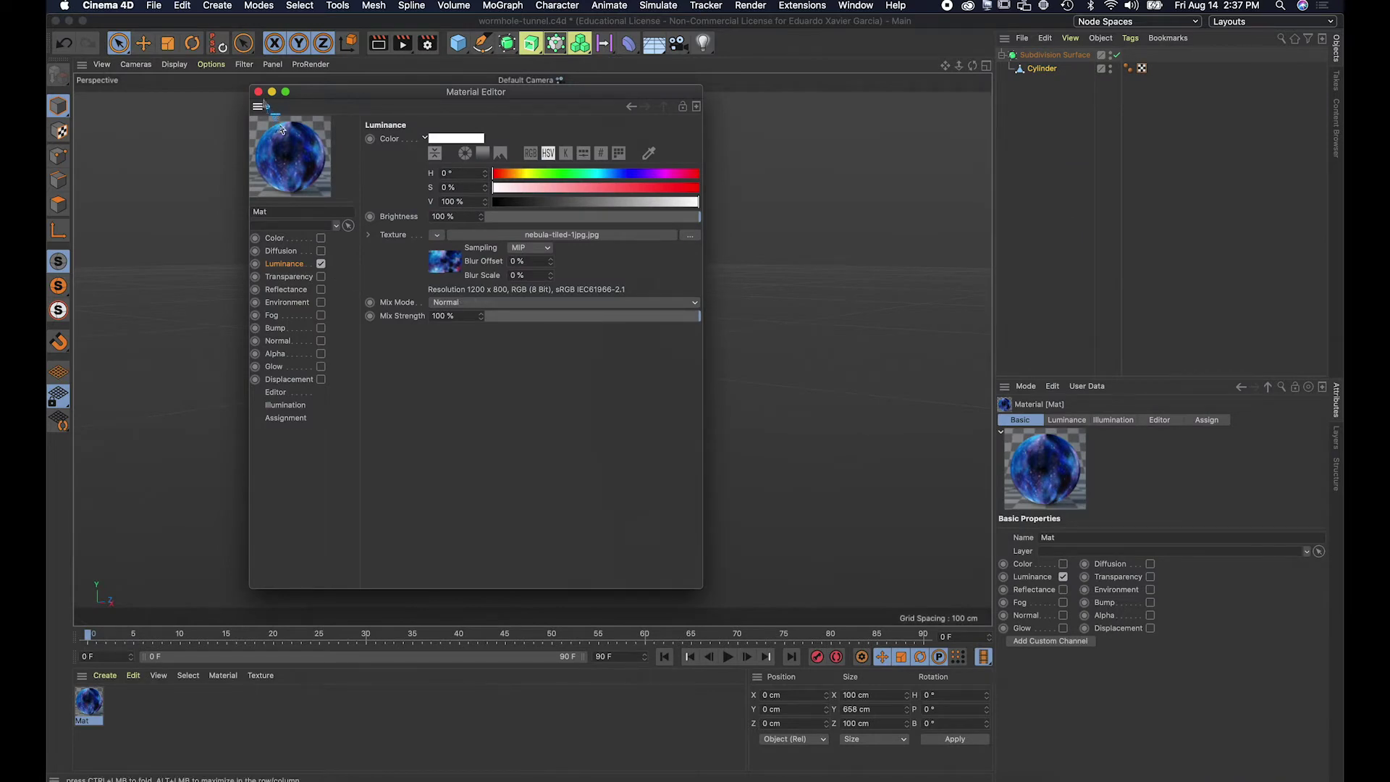
click(258, 92)
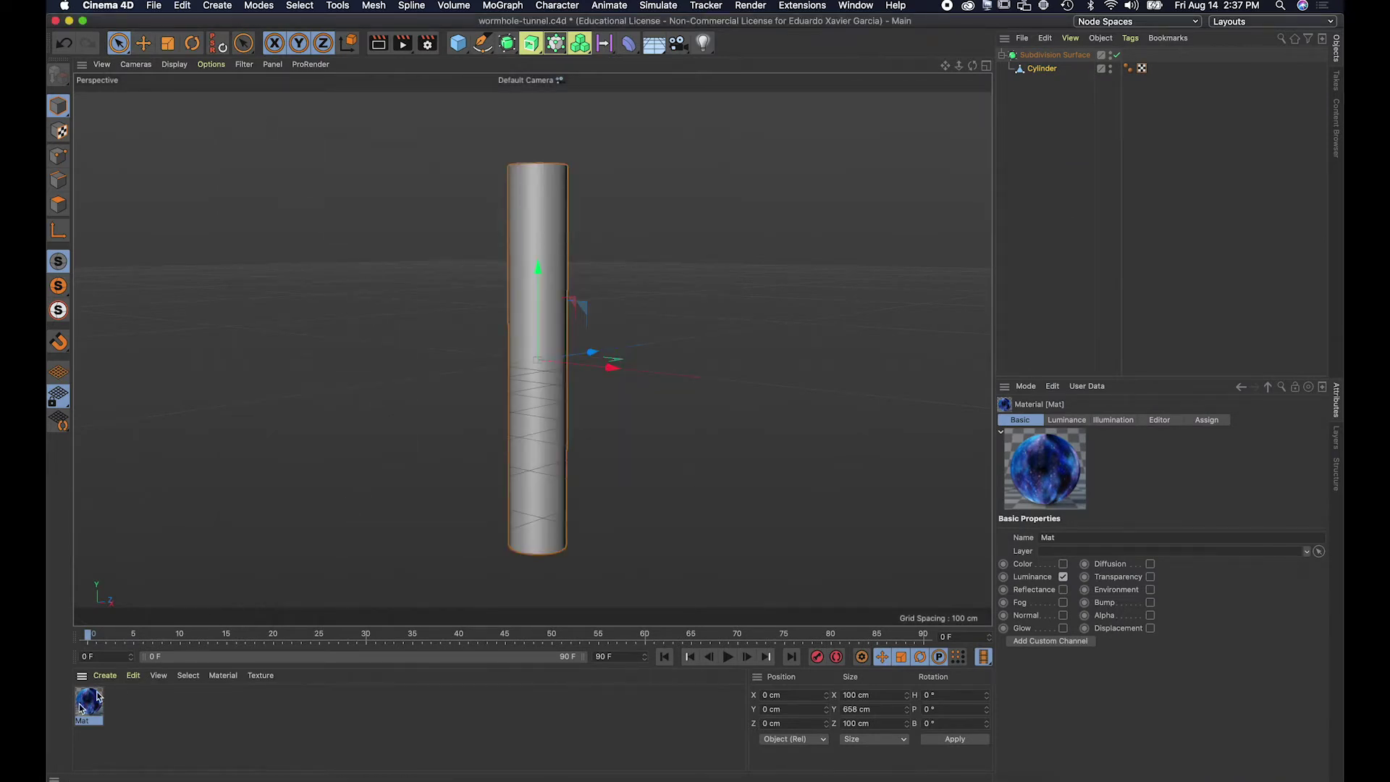
Apply Mat to the cylinder, review its material tag's tabs, then deselect everything.
drag(90, 705, 521, 362)
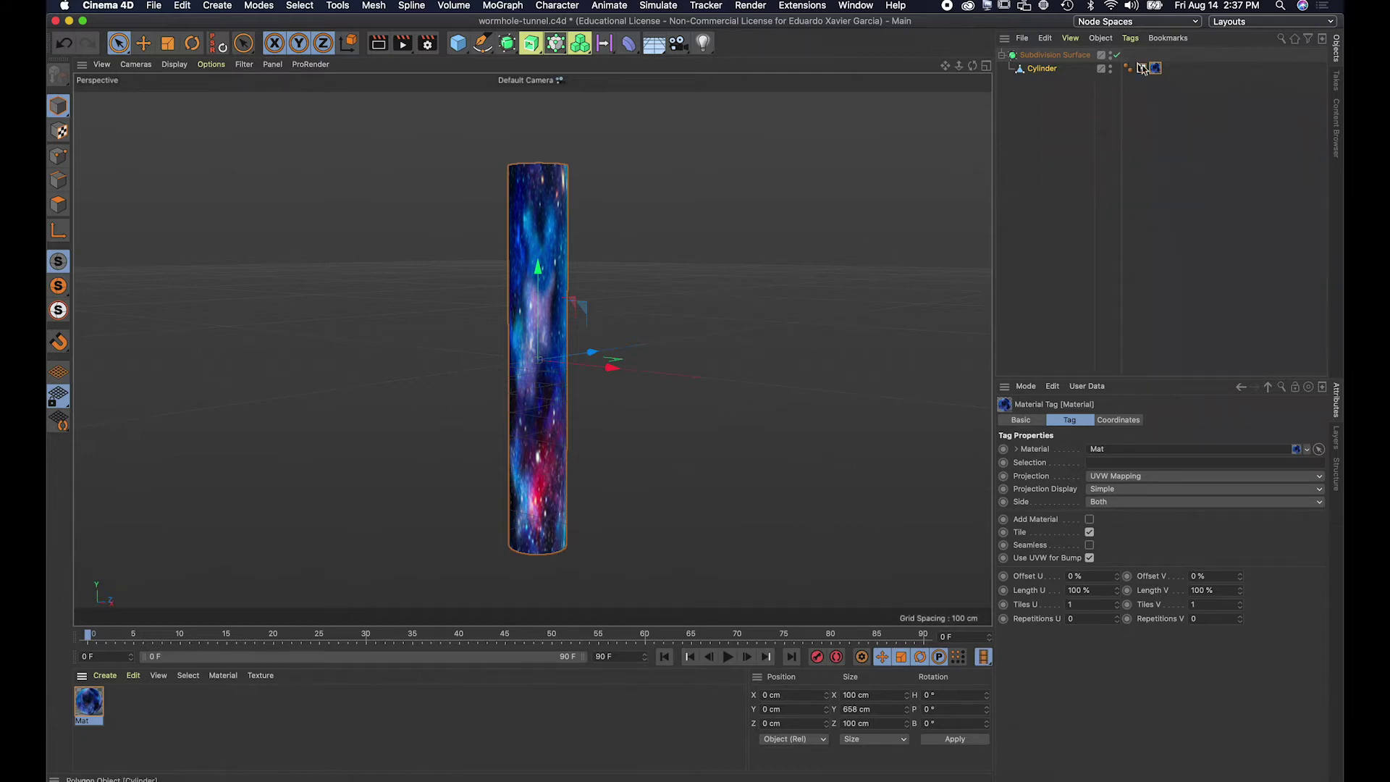
click(1044, 69)
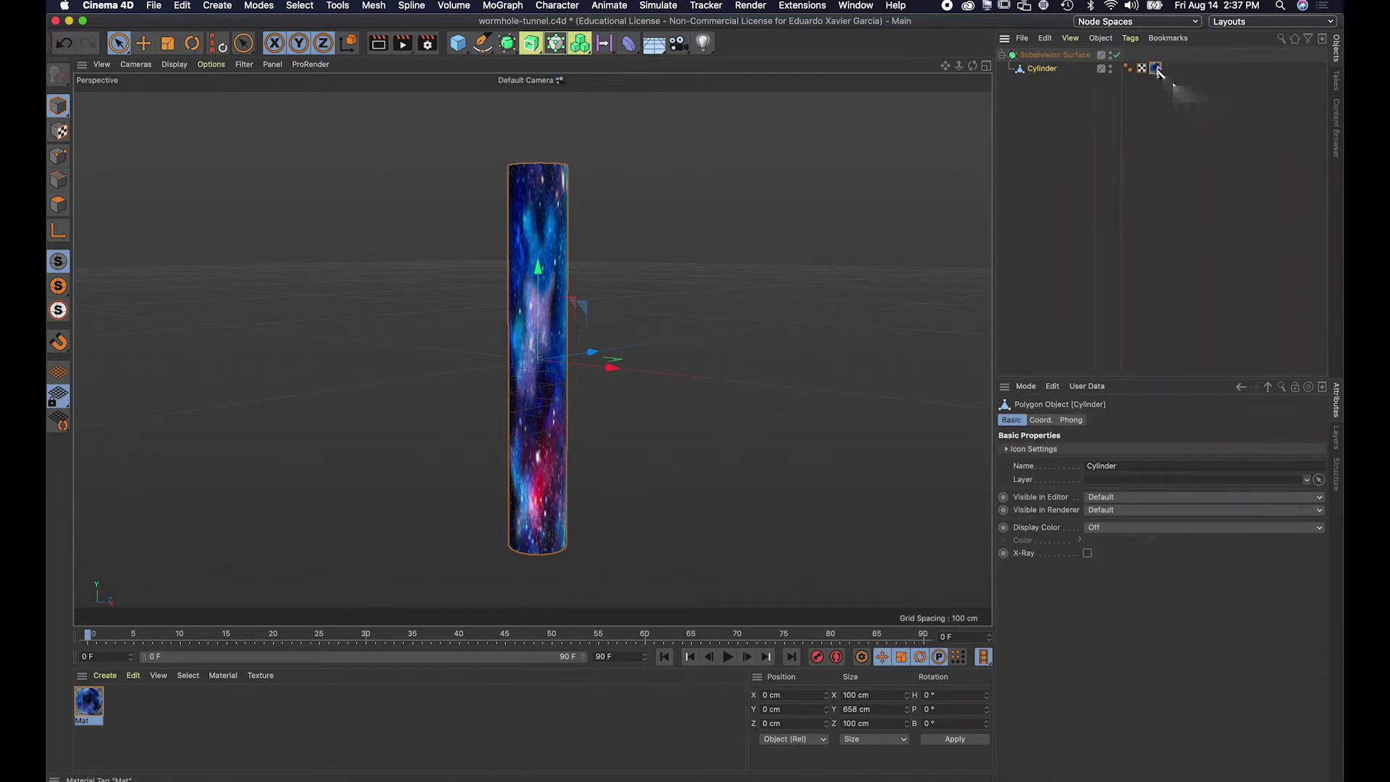
click(1156, 68)
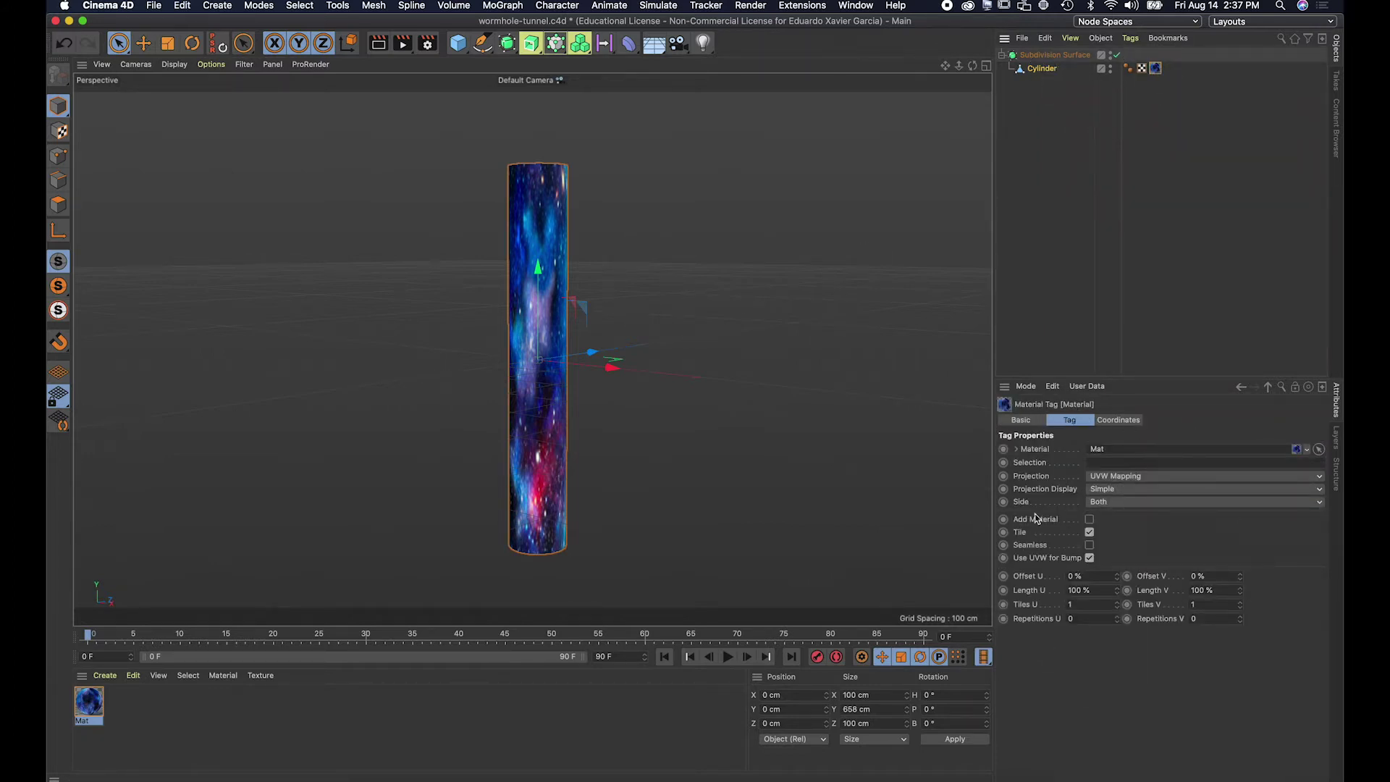
click(1101, 420)
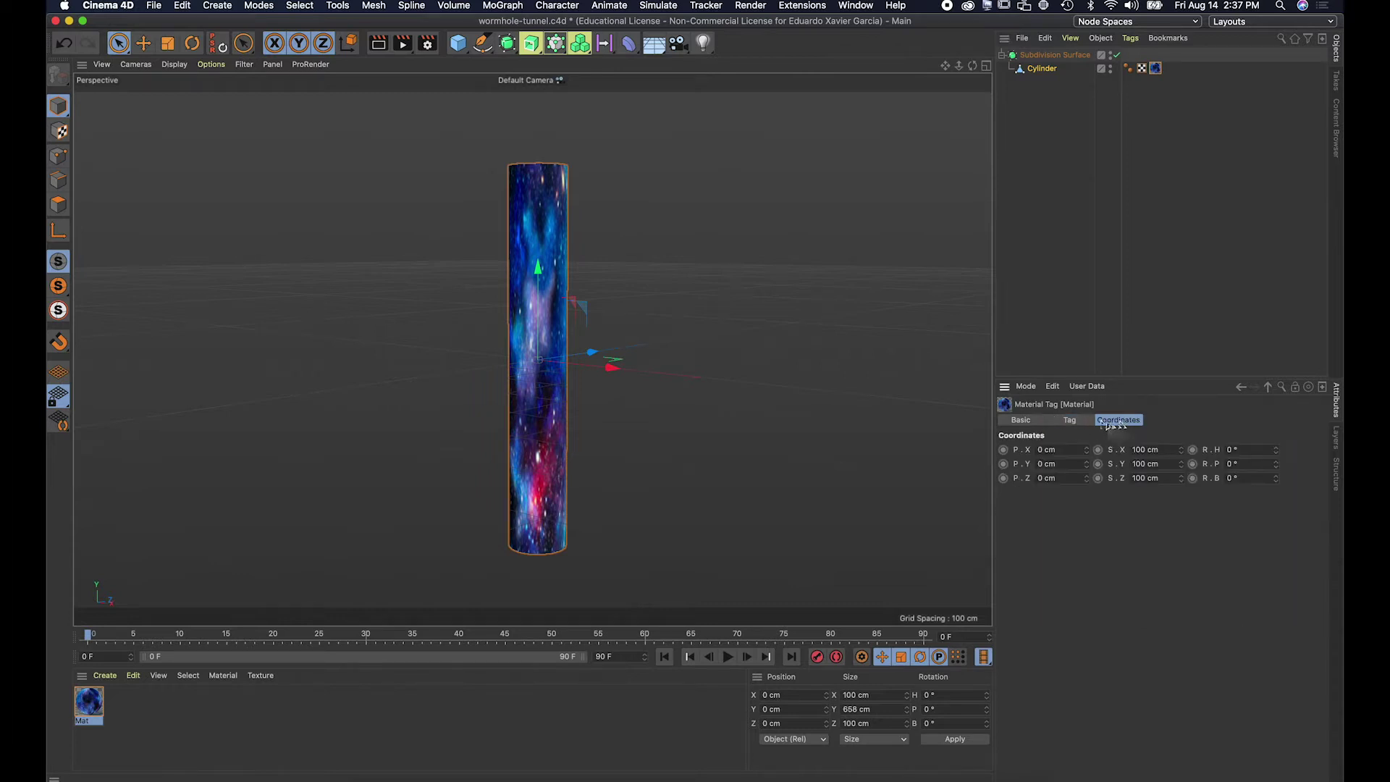
click(1058, 422)
click(1029, 421)
click(1087, 421)
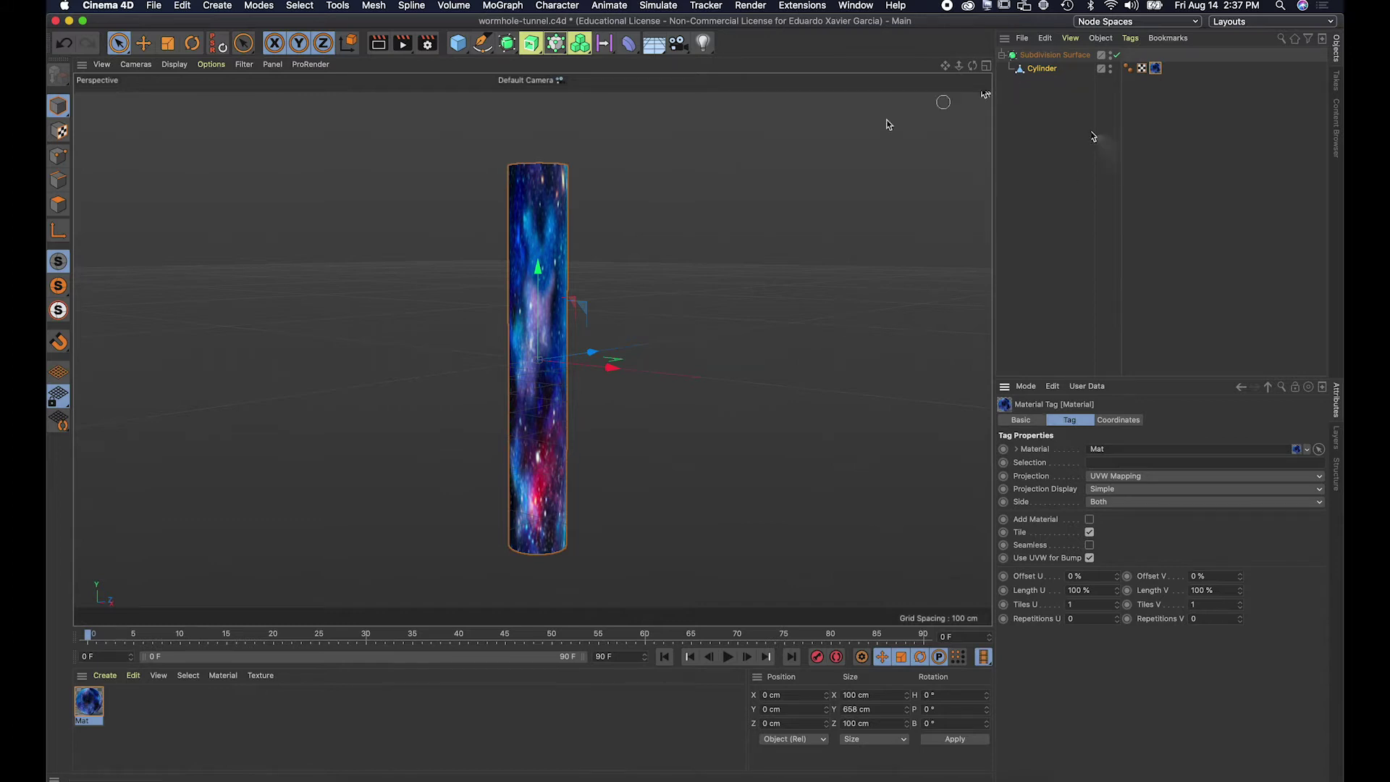
click(1041, 90)
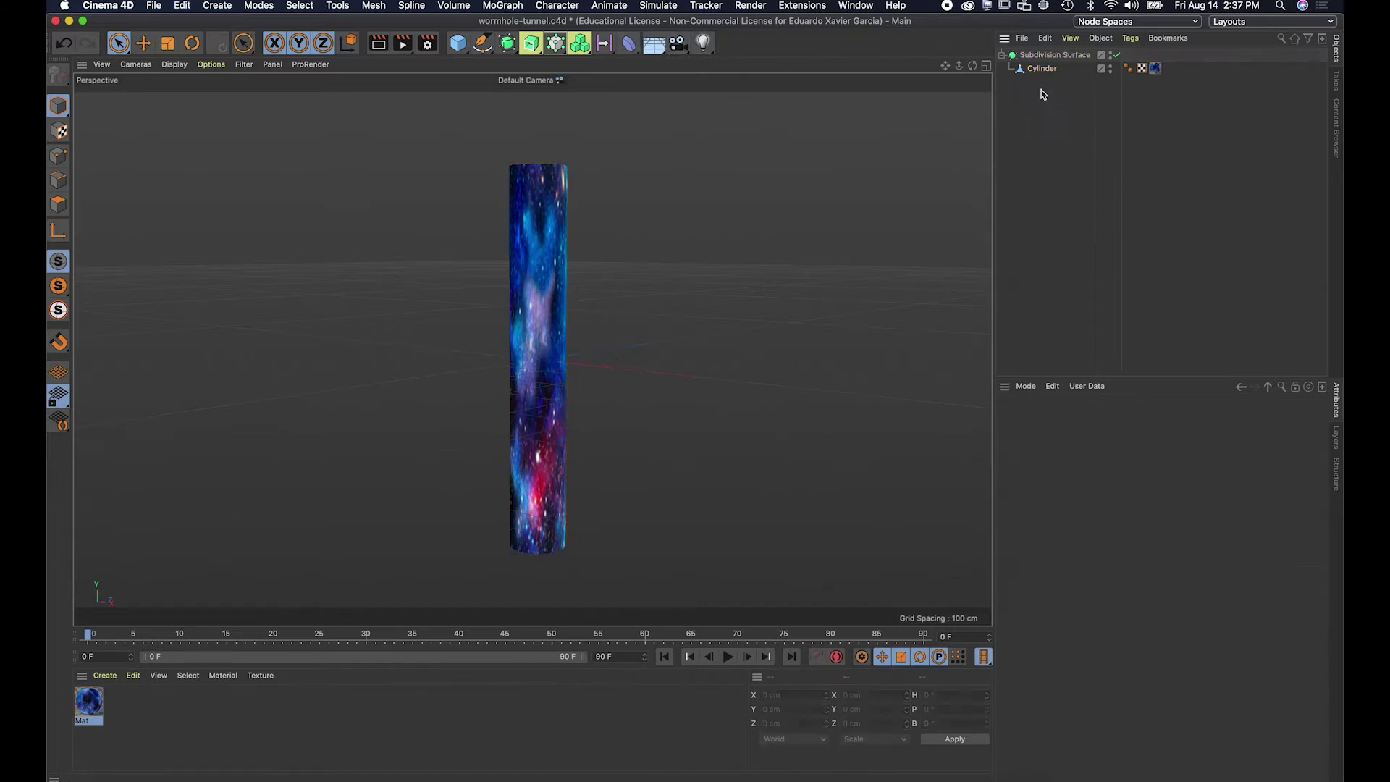
Add a camera and set its position to X 0, Y 0, Z 0.
click(679, 45)
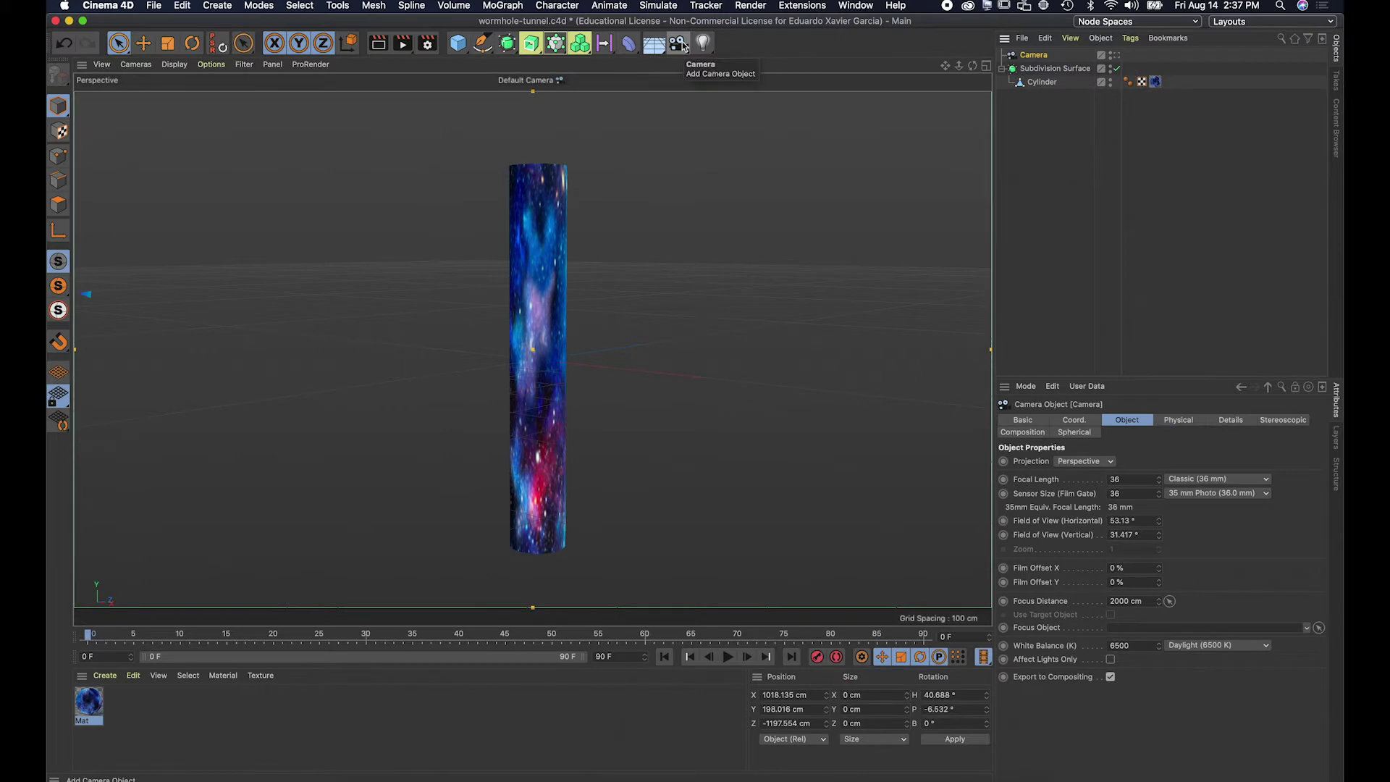
mouse_move(958, 65)
mouse_down()
mouse_move(941, 67)
mouse_move(963, 67)
mouse_up()
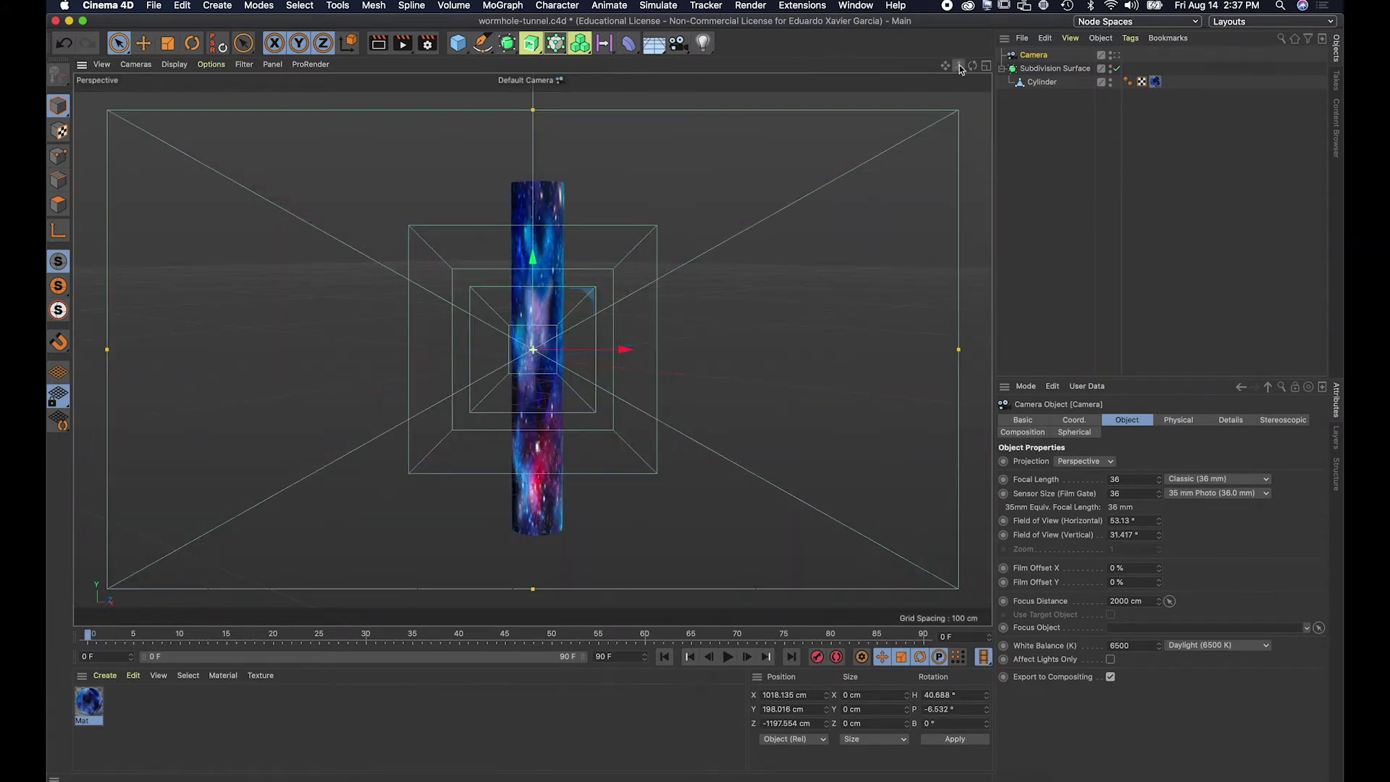
click(1036, 57)
click(1075, 420)
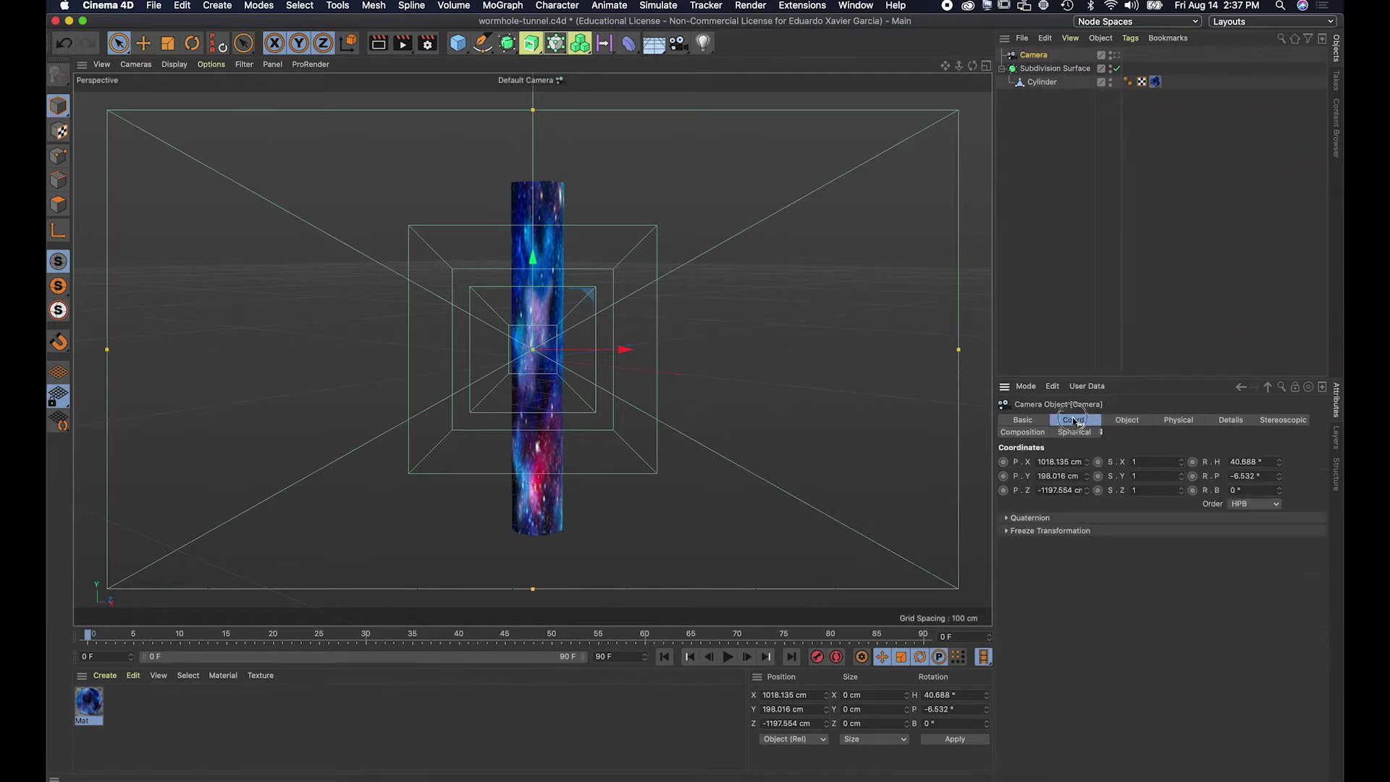
double_click(1070, 461)
key(Tab)
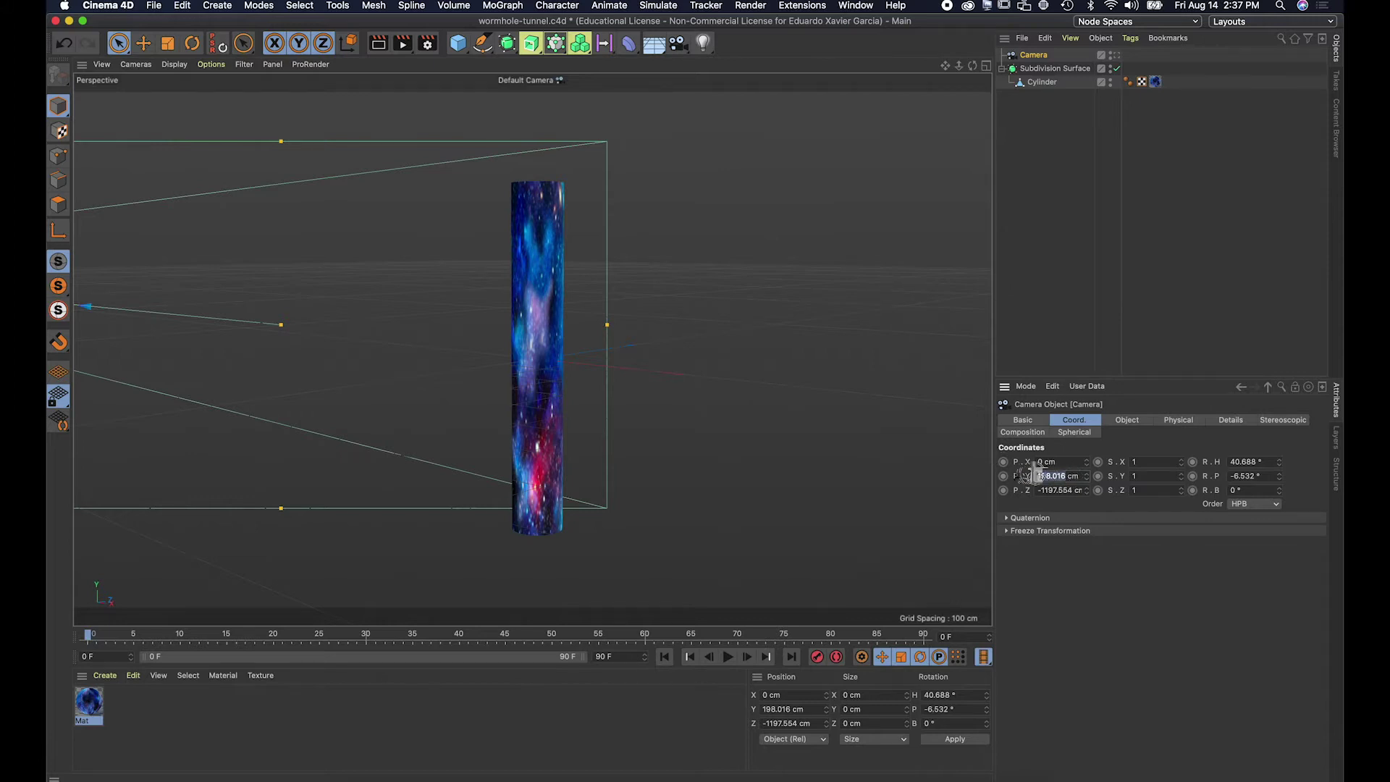
text(0)
key(Return)
key(Tab)
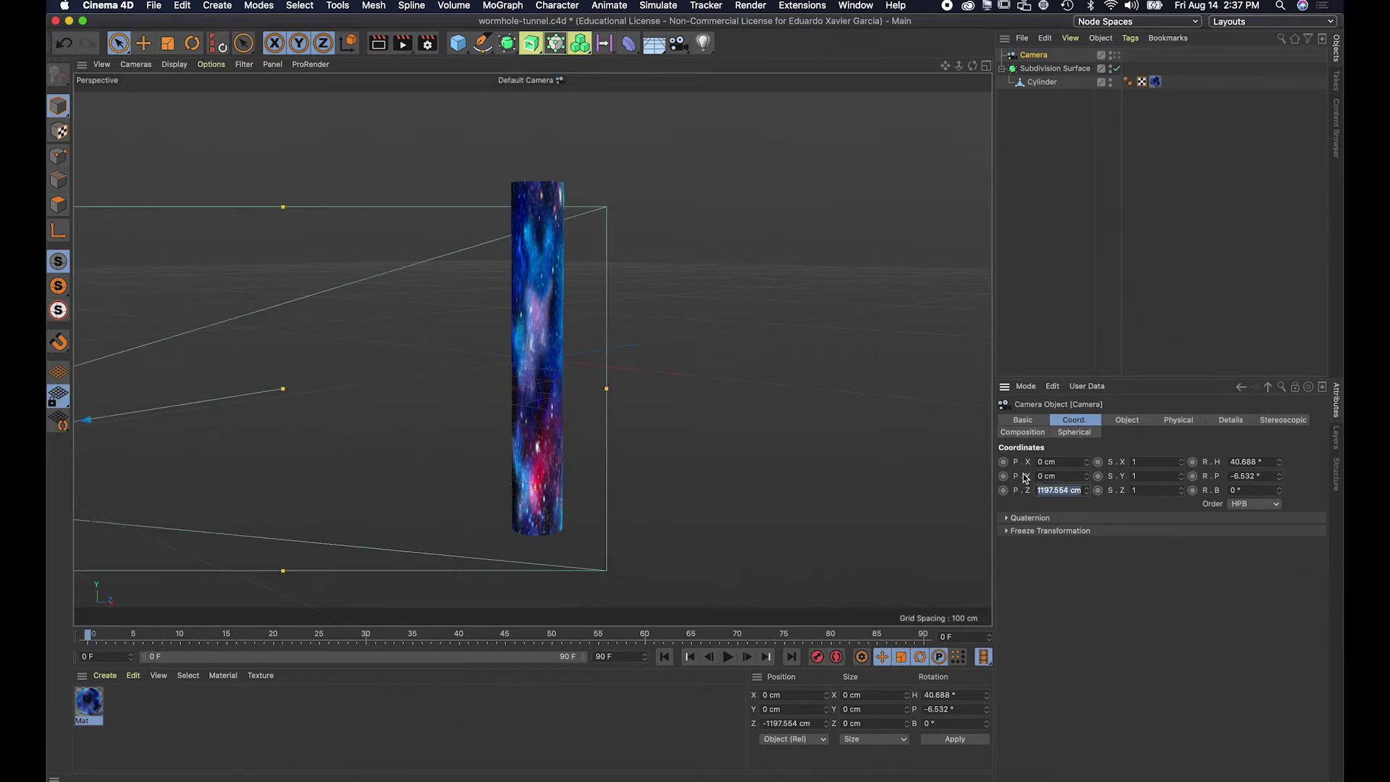
click(1070, 490)
double_click(1062, 490)
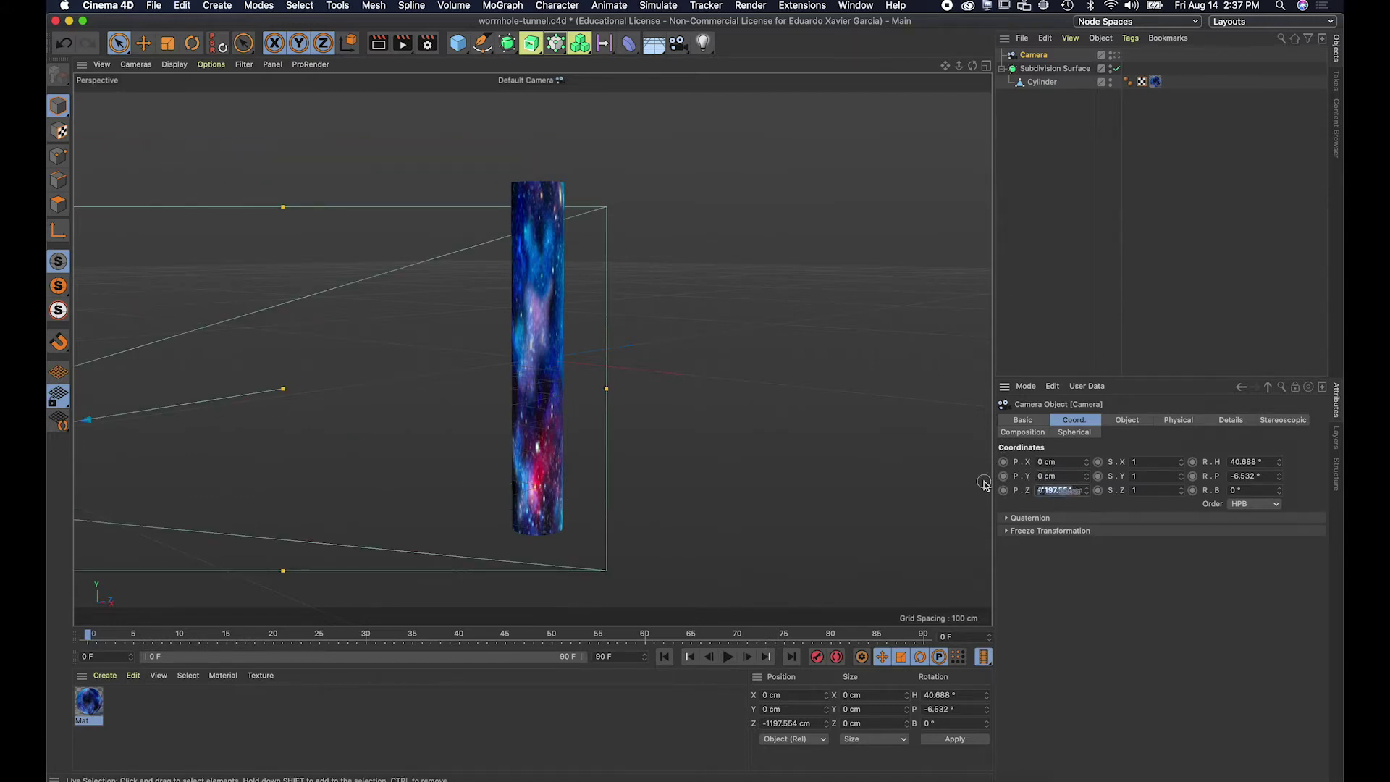
text(0)
key(Tab)
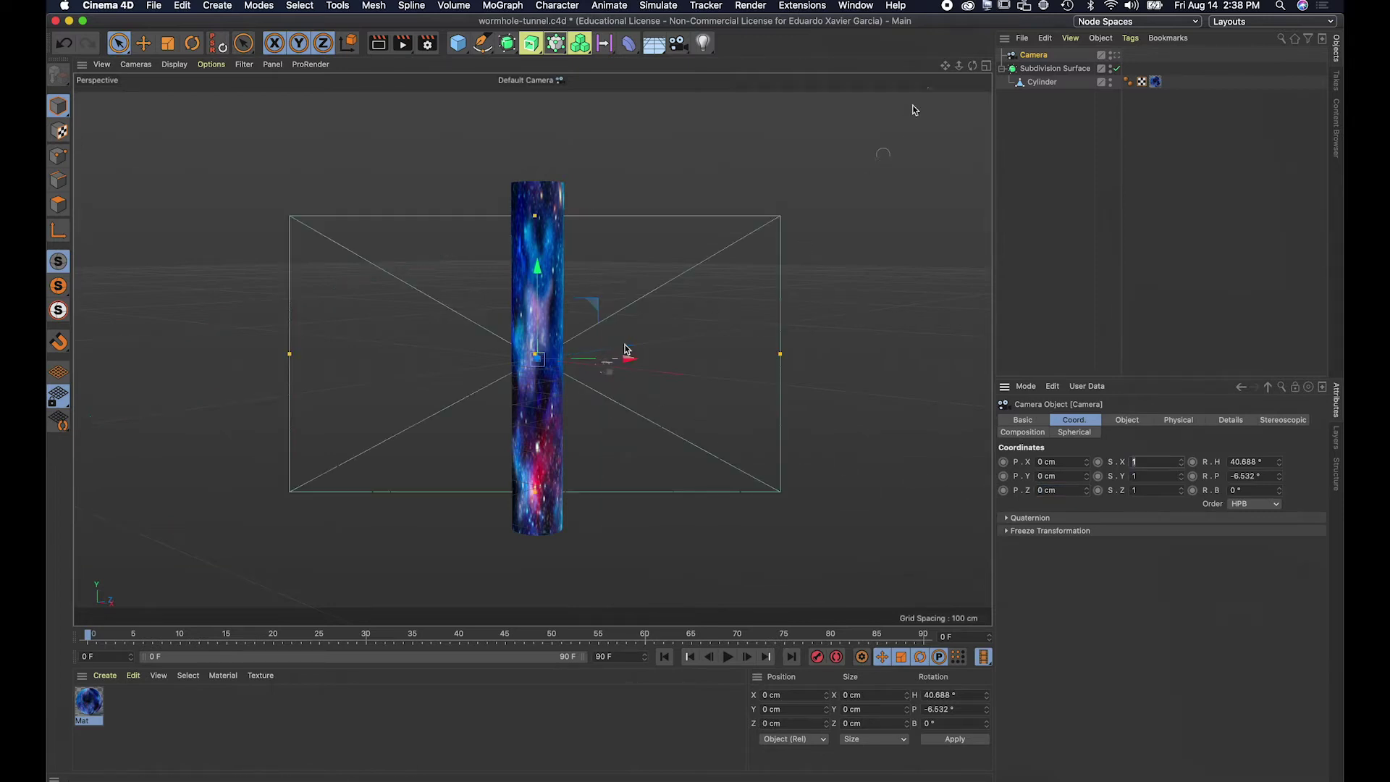
Set the camera's rotation to H 0°, P 90°, B 0°.
mouse_move(972, 66)
mouse_down()
mouse_move(1043, 72)
mouse_move(974, 69)
mouse_up()
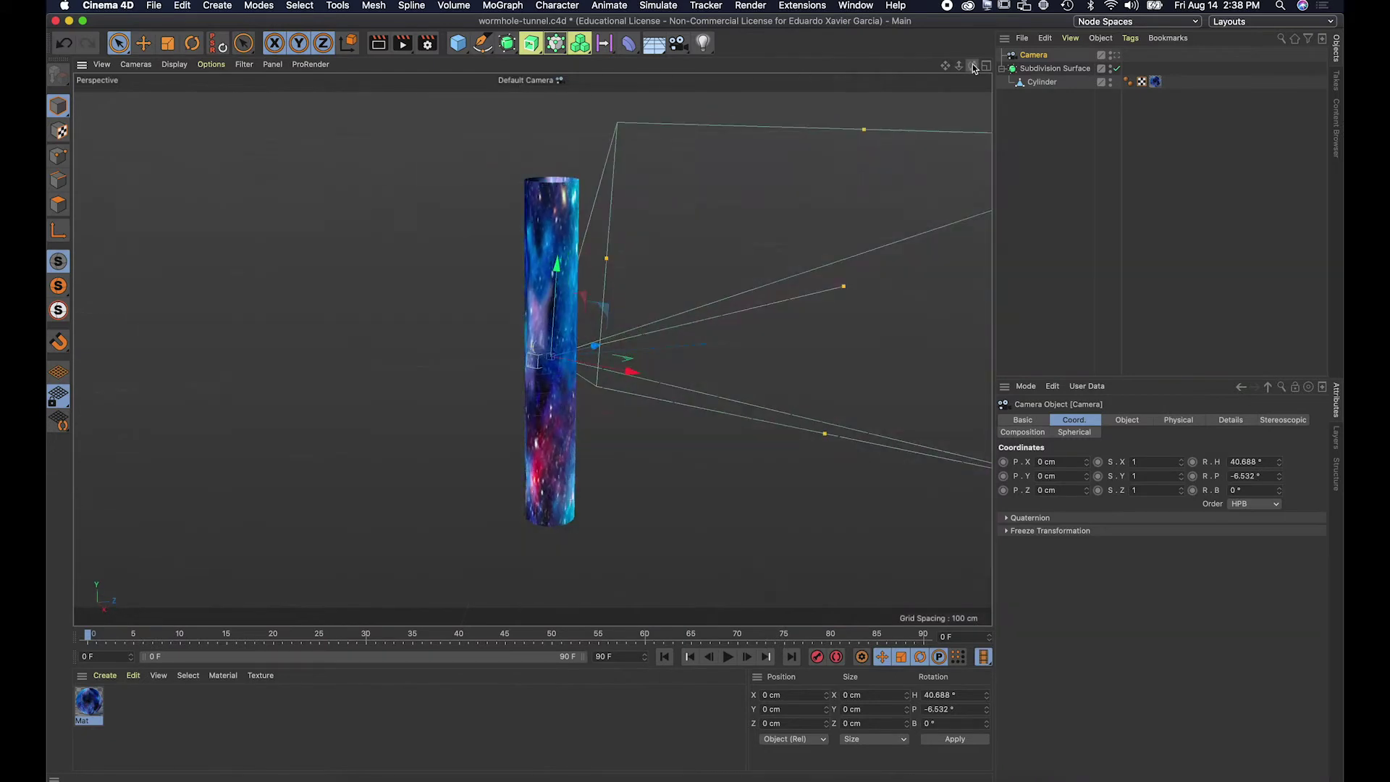
click(1039, 82)
click(1039, 57)
double_click(1272, 464)
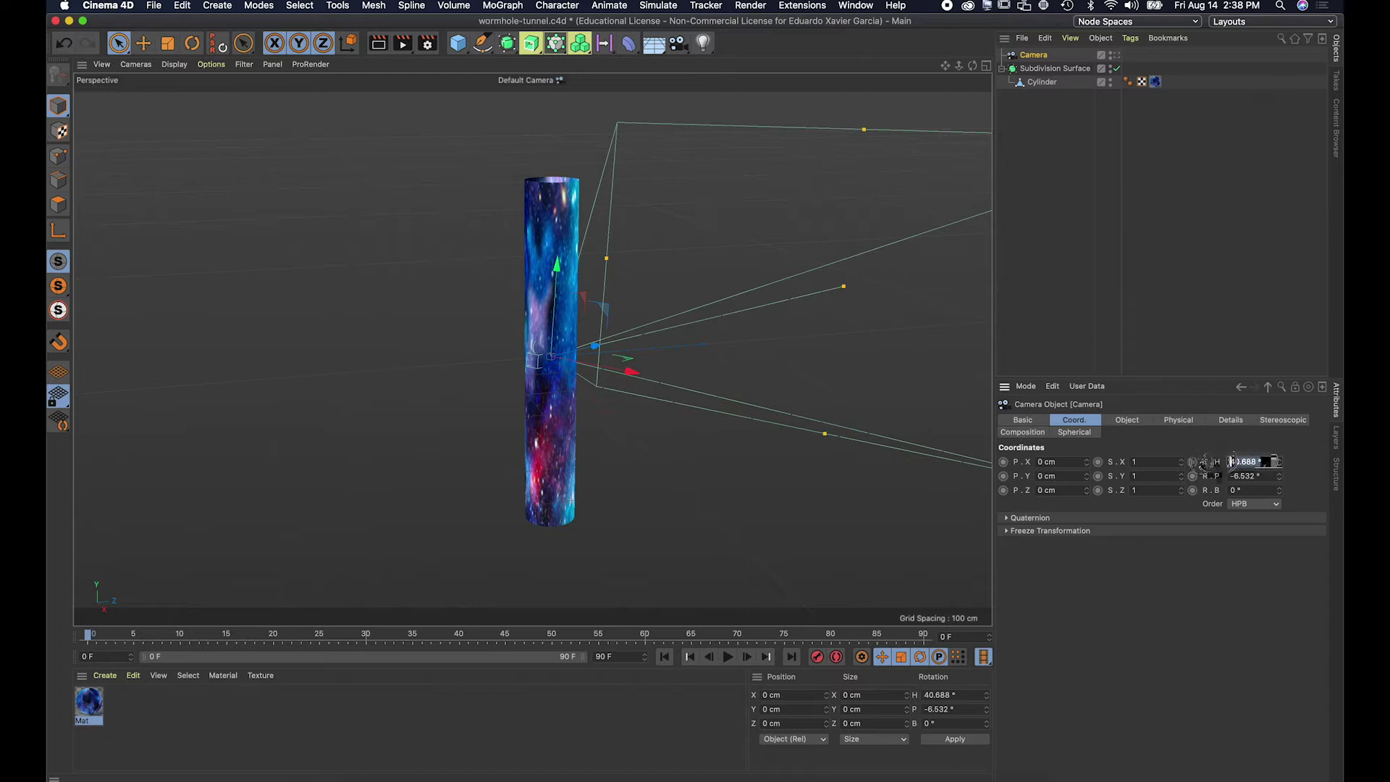
text(0)
key(Tab)
text(0)
key(Tab)
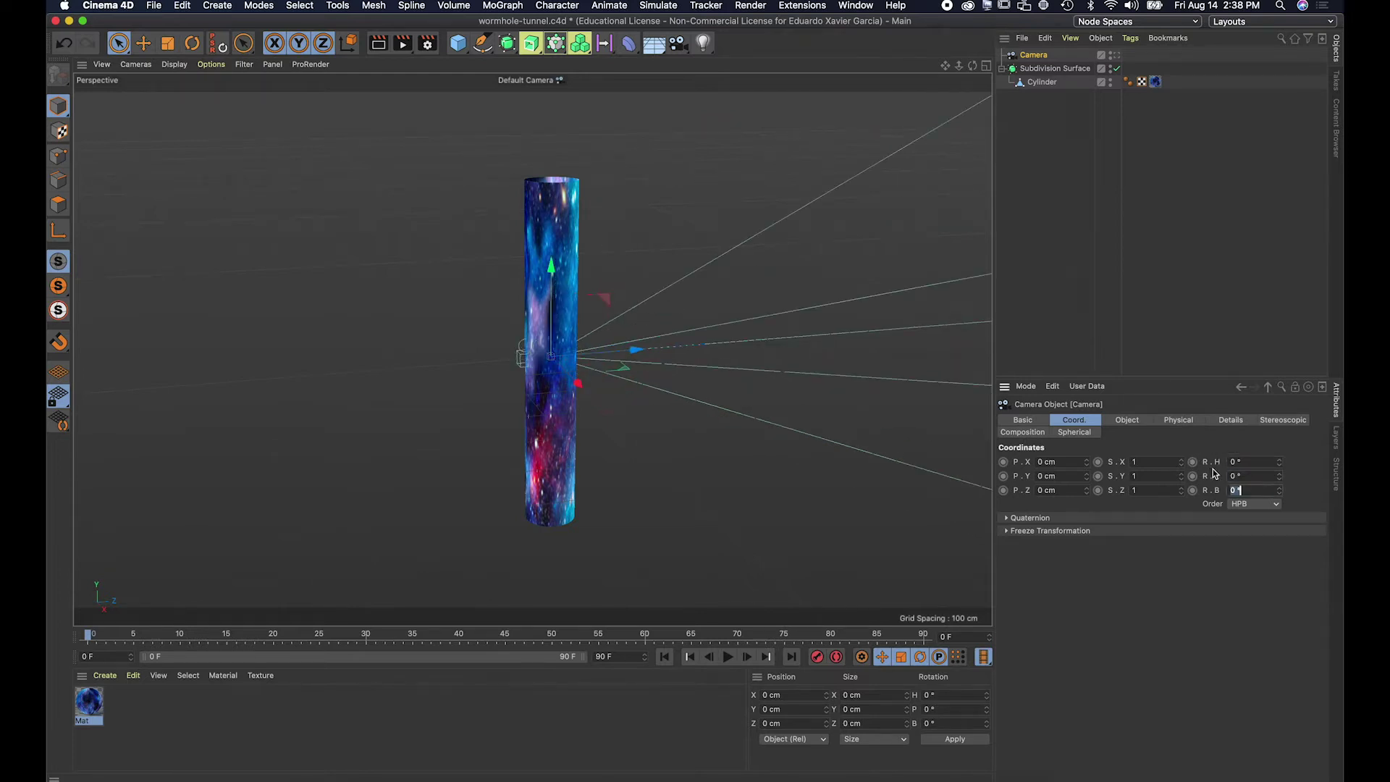
mouse_move(1261, 475)
mouse_down()
mouse_move(1265, 427)
mouse_move(1260, 475)
mouse_up()
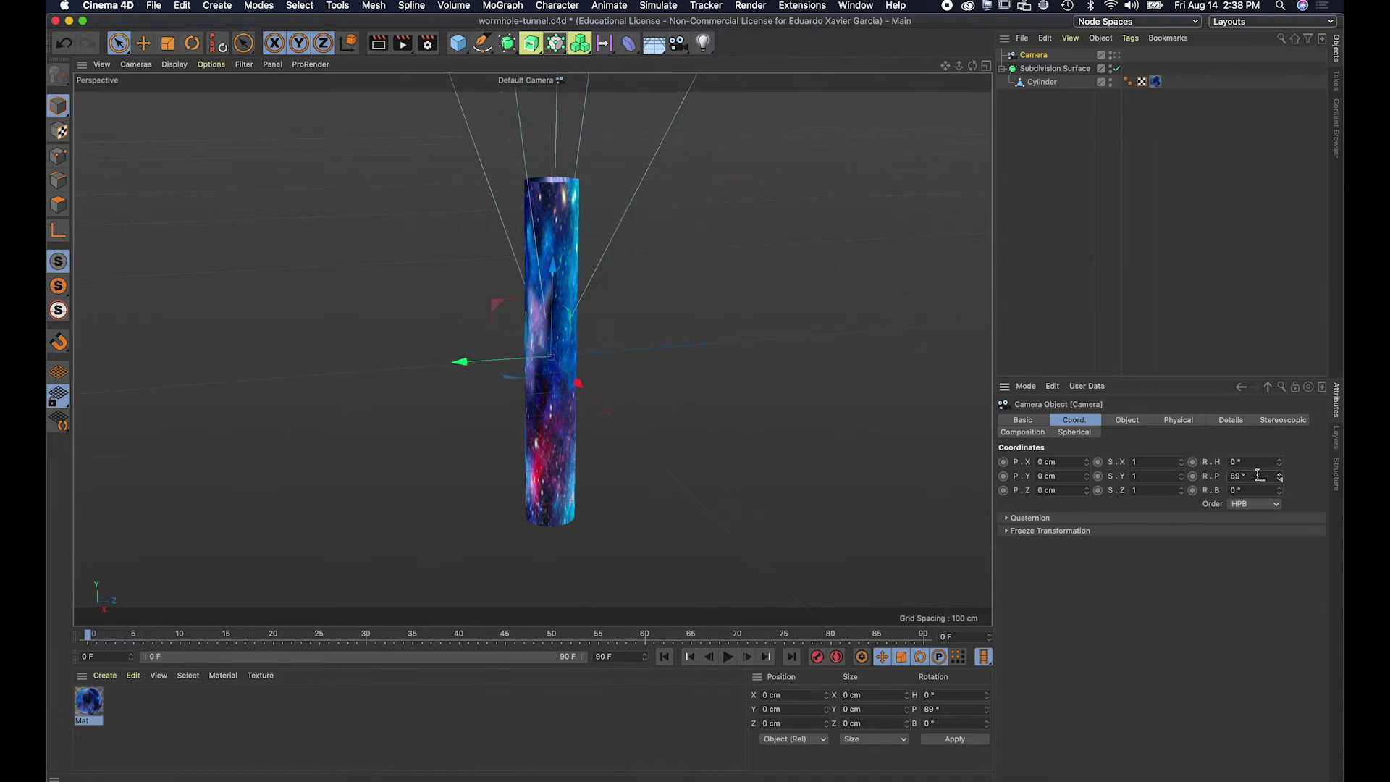
text(90)
key(Tab)
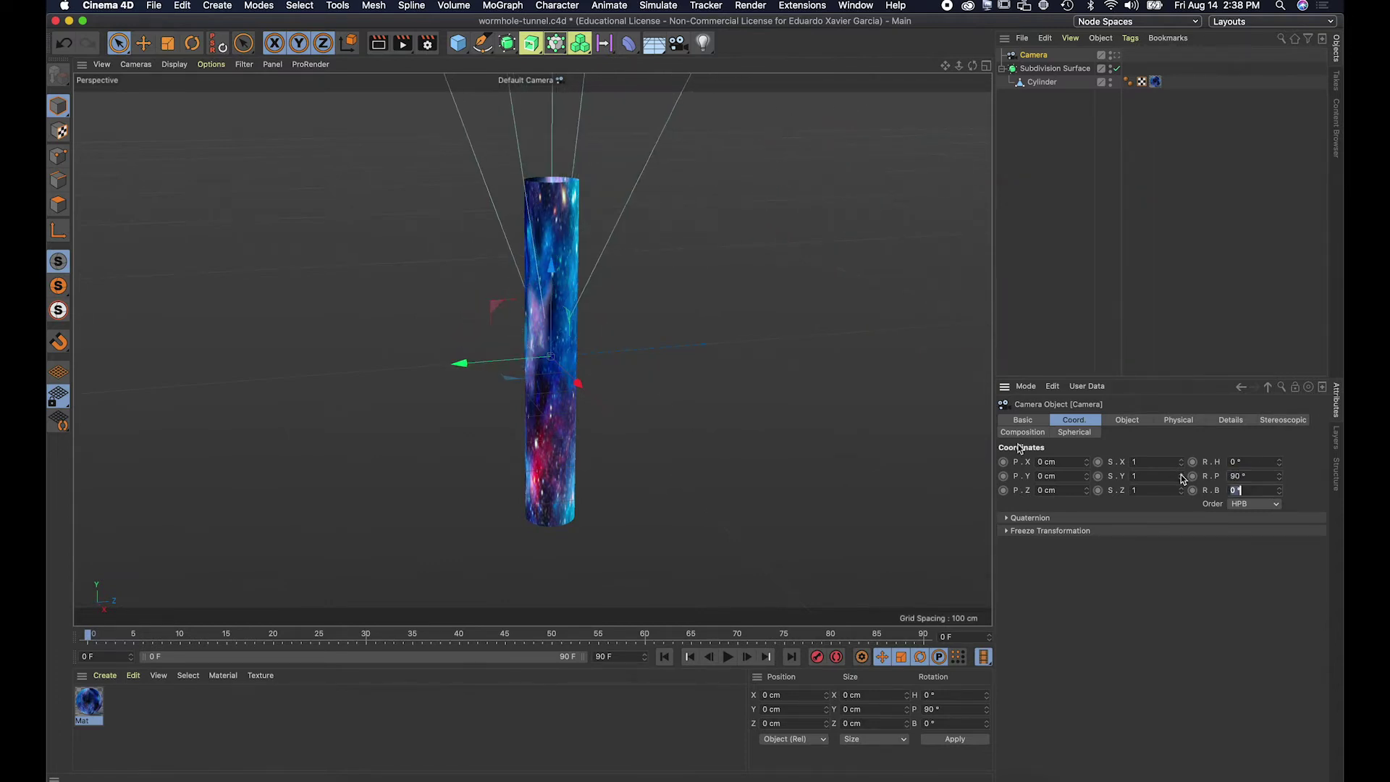
click(143, 43)
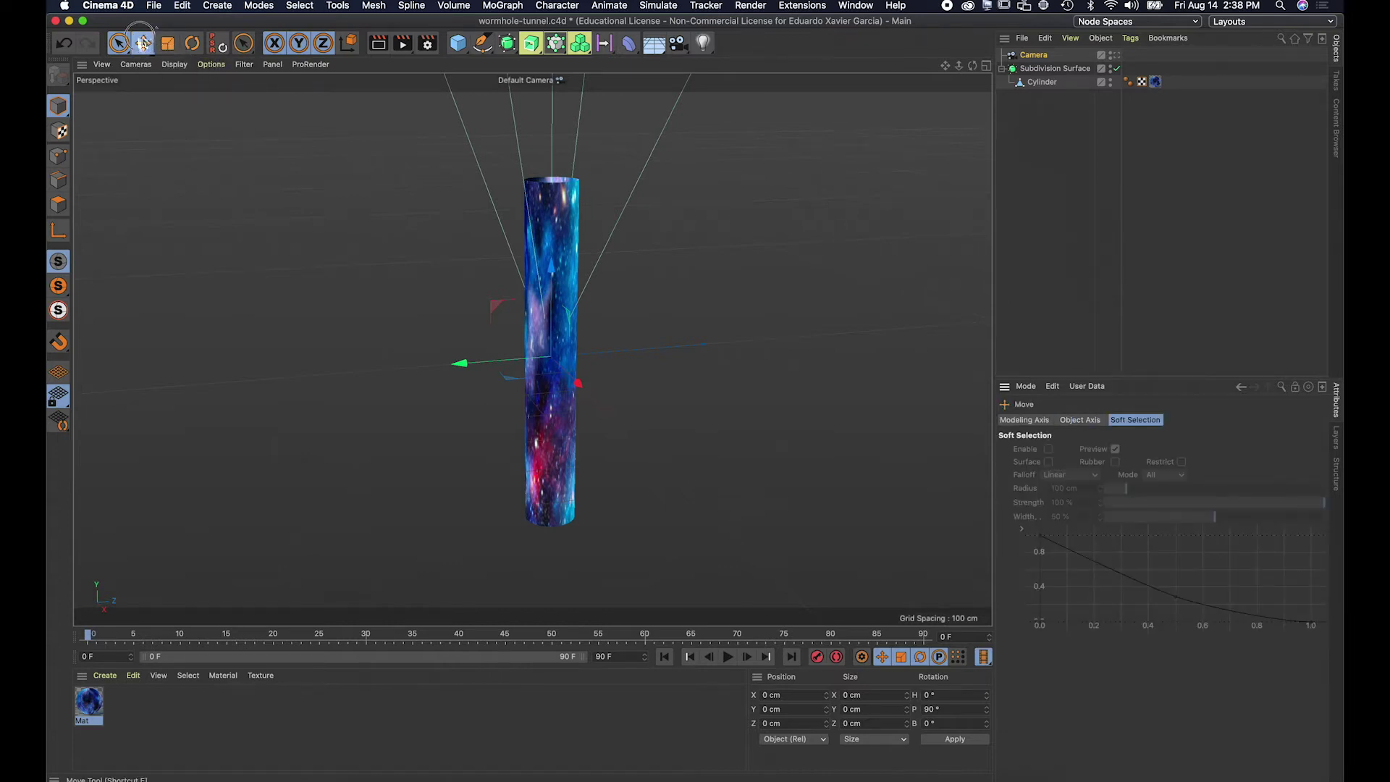
Lower the camera to the tube's base at Y −321.186 cm, checking its view.
click(1033, 55)
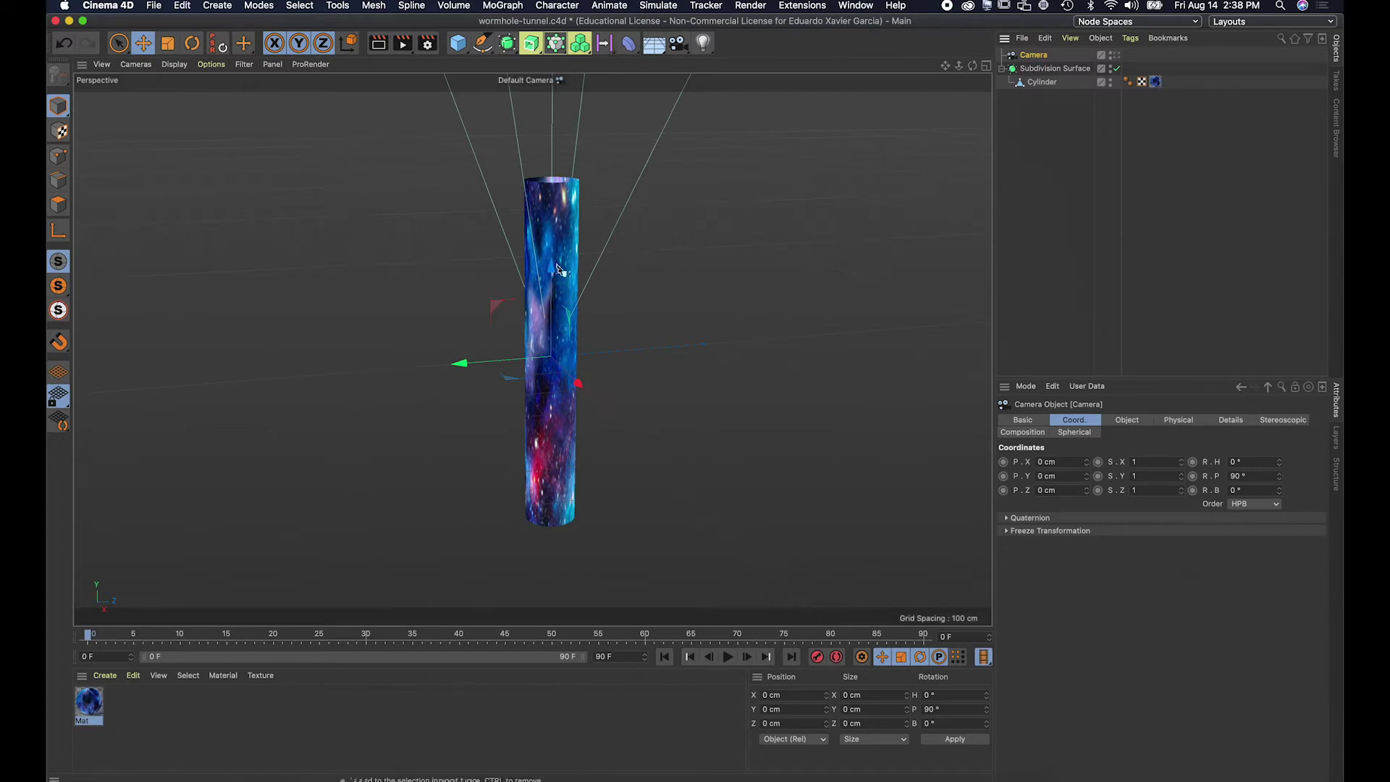
drag(552, 274, 559, 438)
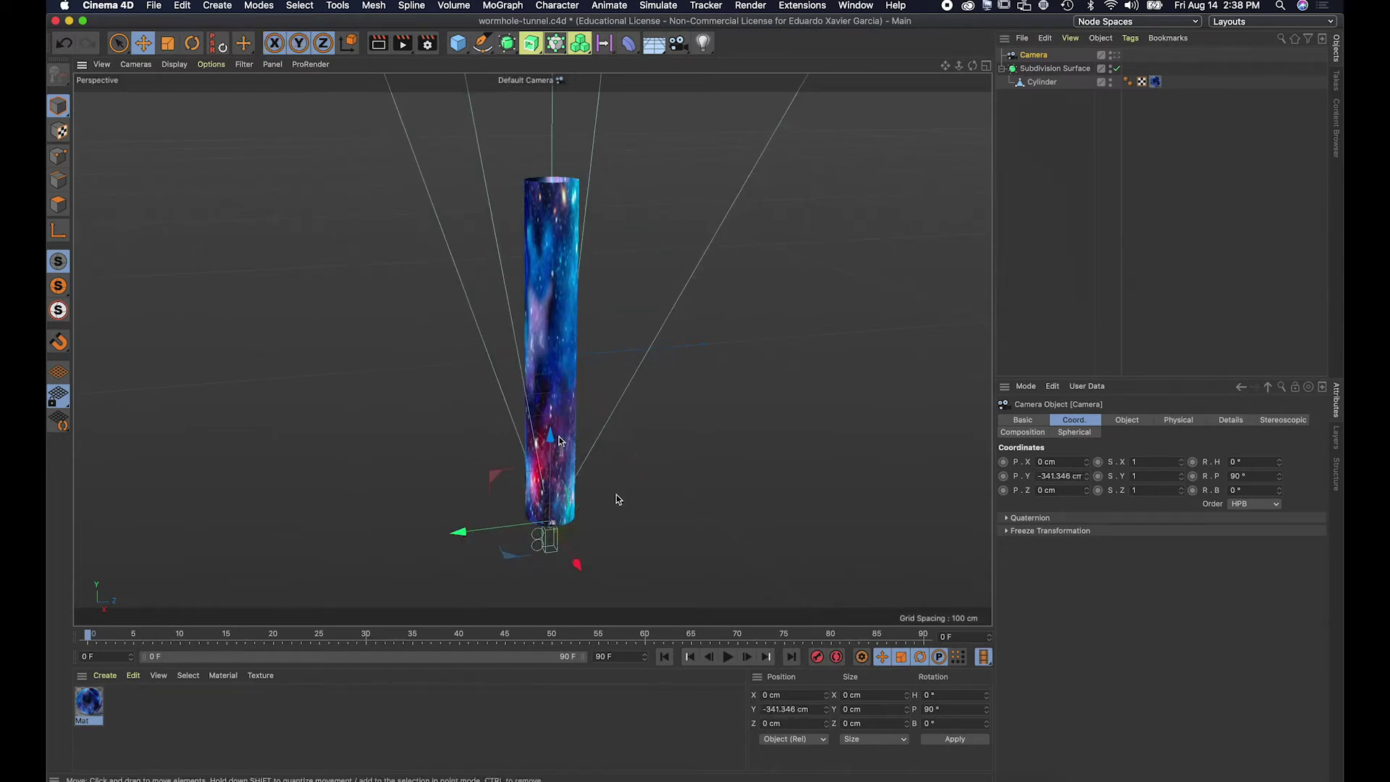
click(1115, 57)
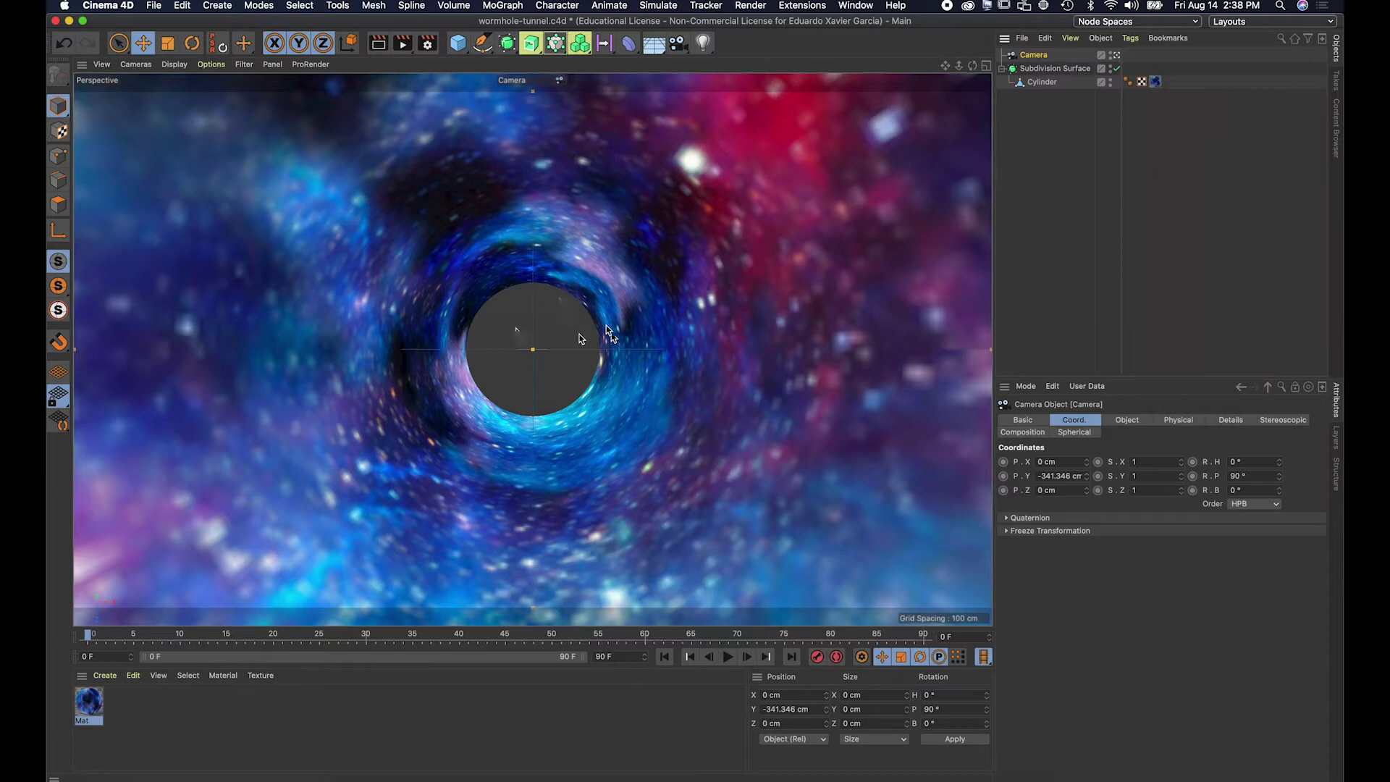
click(1115, 56)
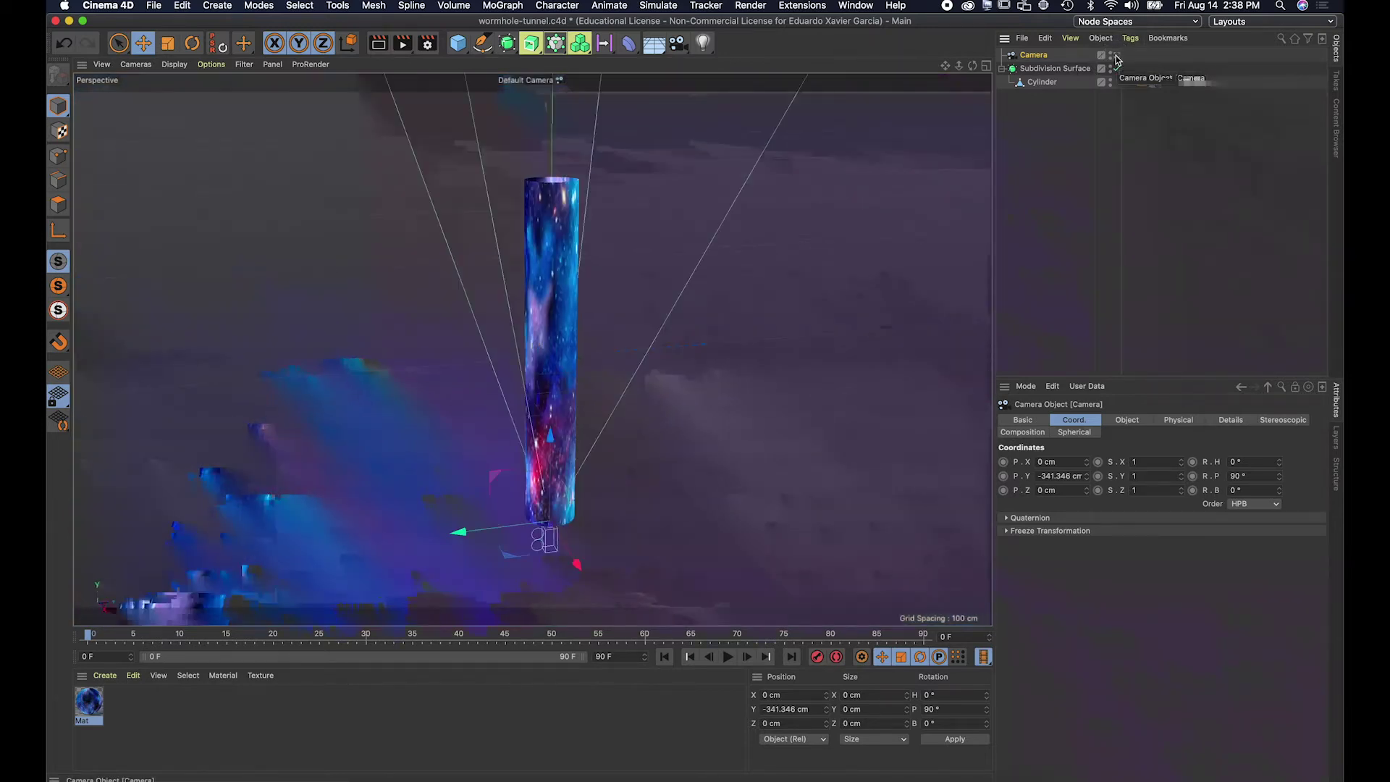
mouse_move(967, 66)
mouse_down()
mouse_move(974, 51)
mouse_move(969, 69)
mouse_up()
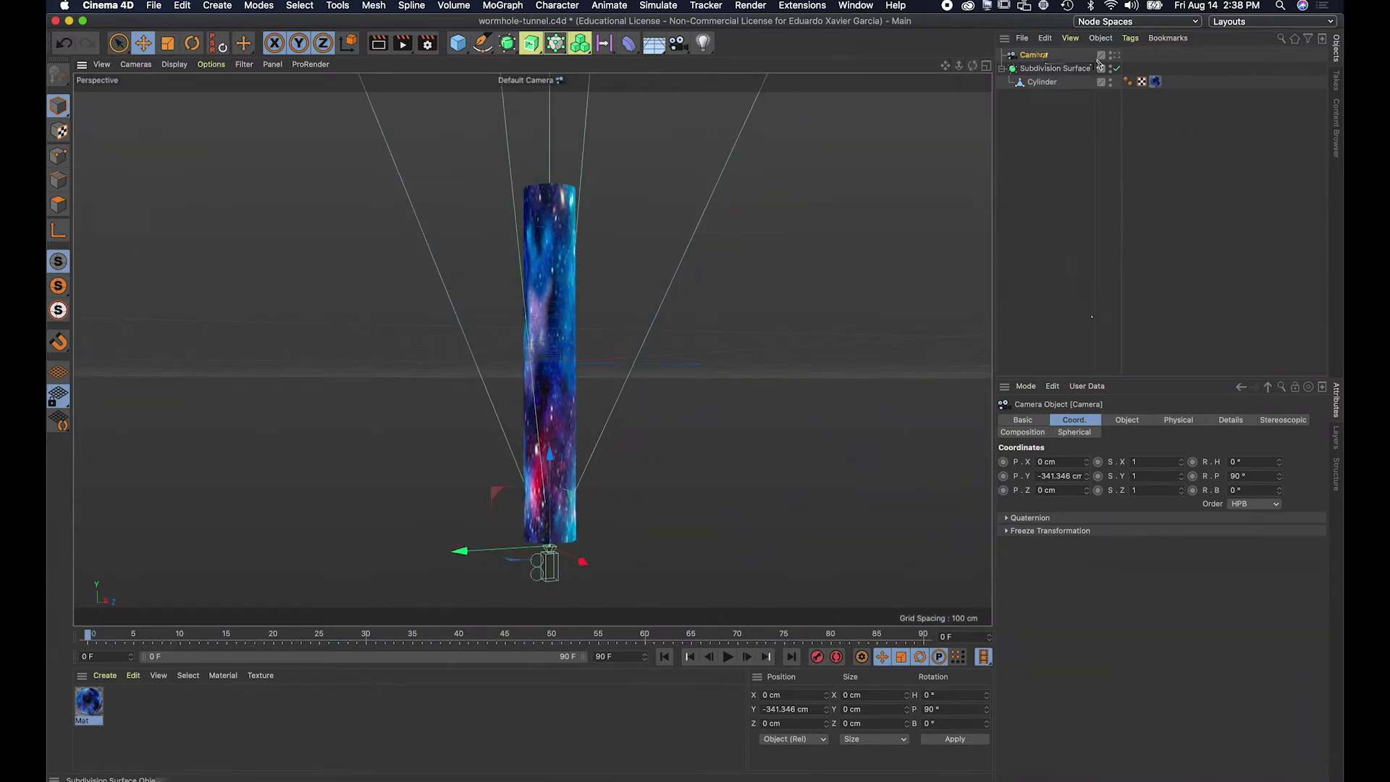
drag(550, 455, 551, 443)
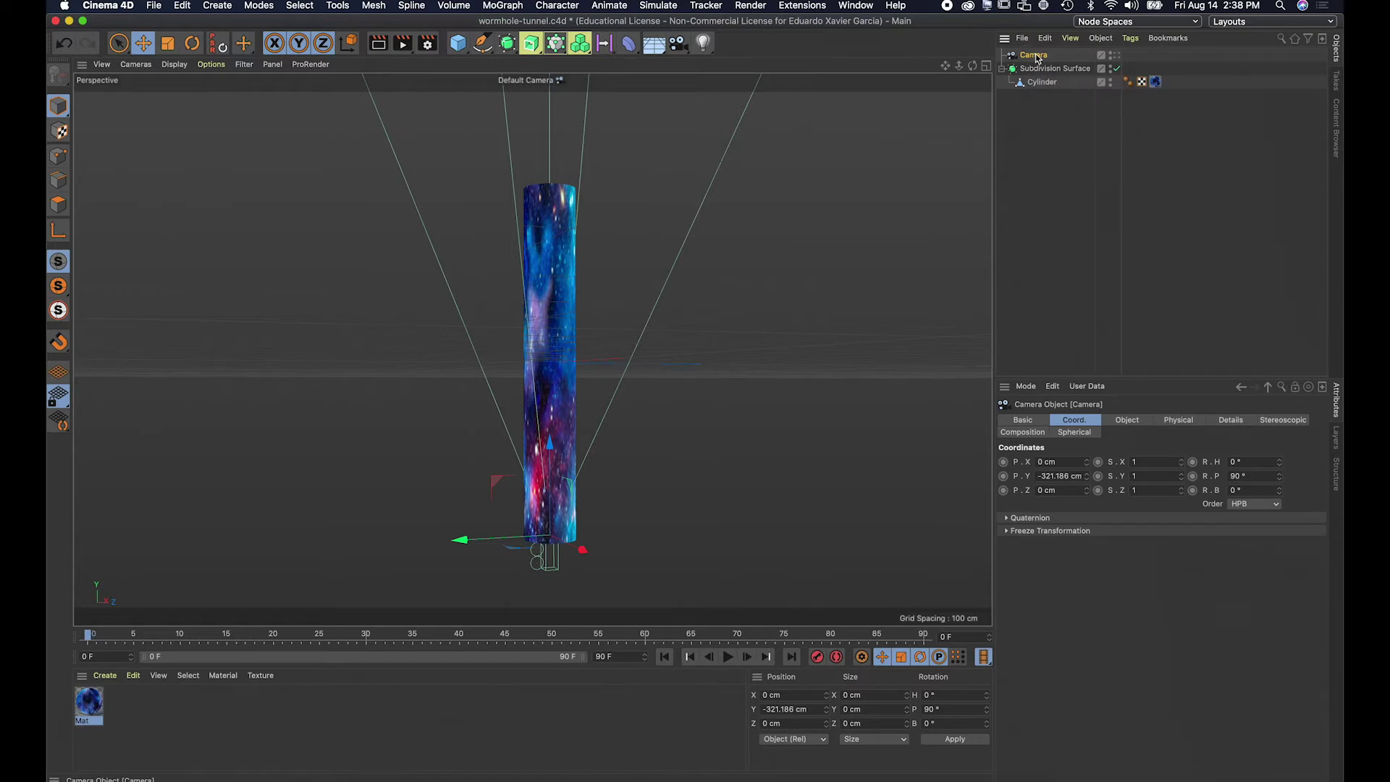
Set the camera's focal length to 15 mm Super Wide and check the view through it.
click(1127, 421)
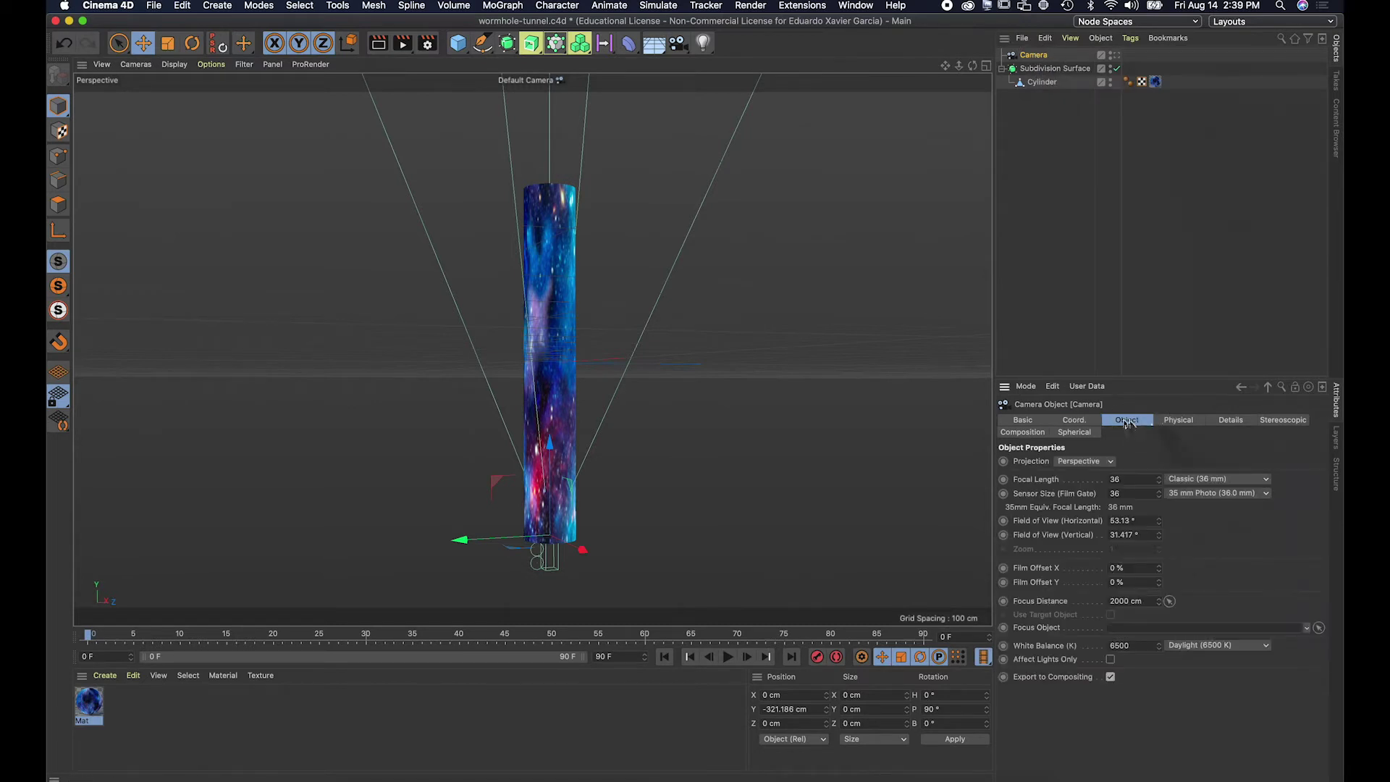
click(1178, 479)
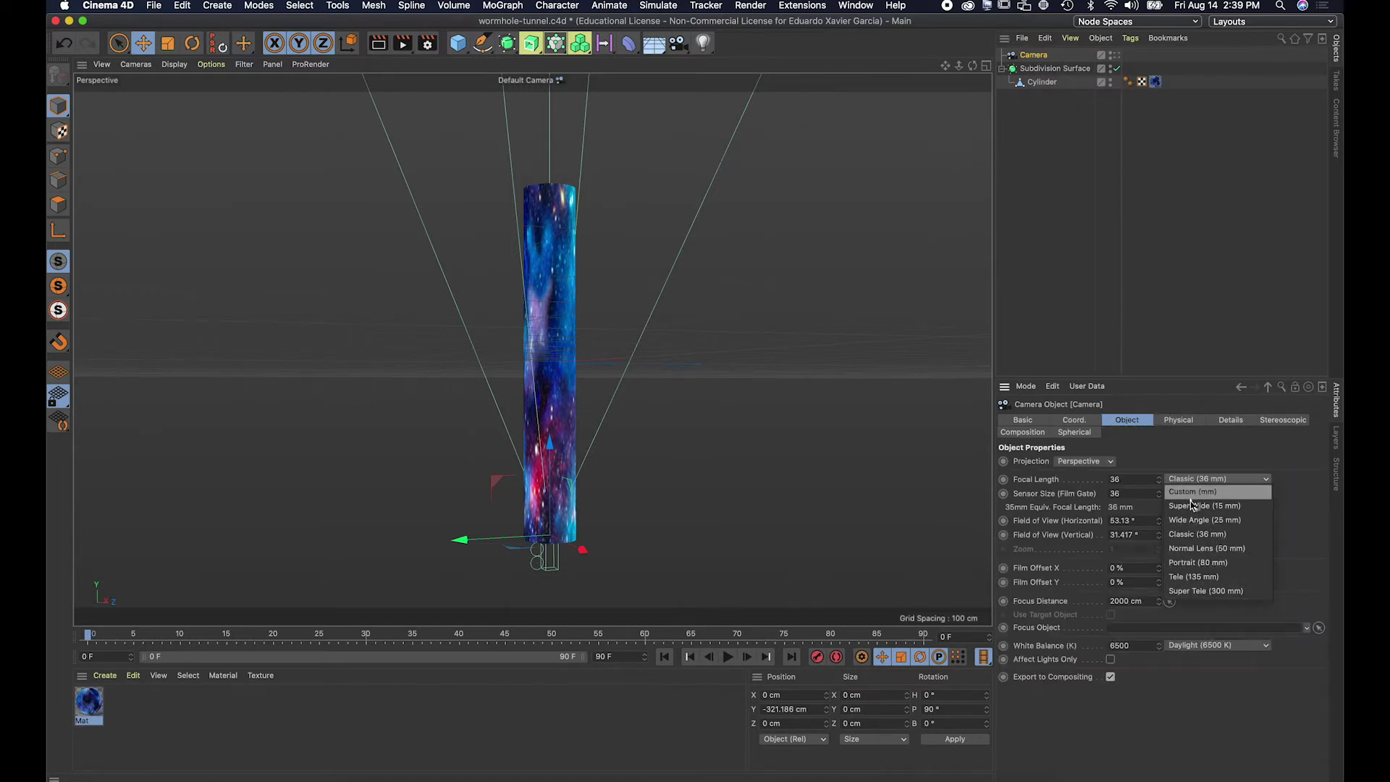
click(1190, 505)
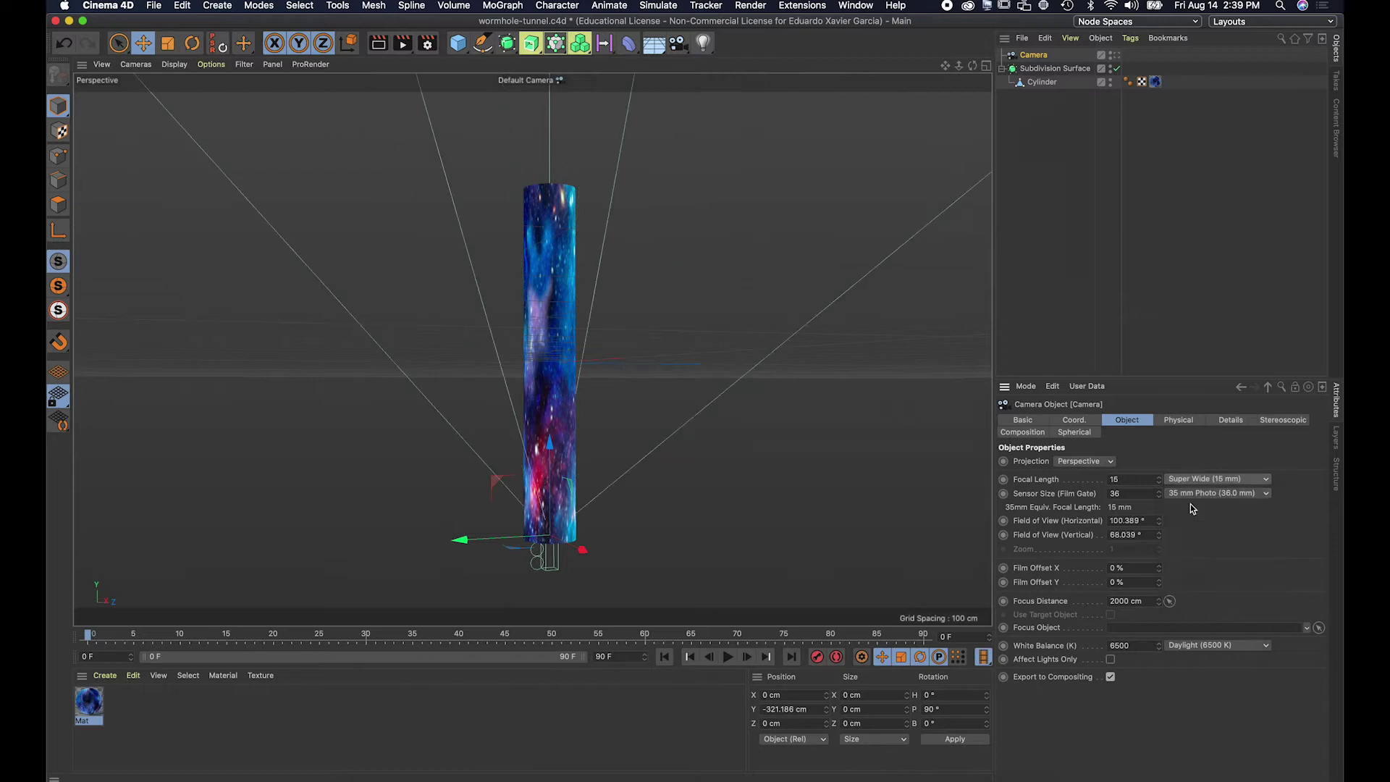
click(1115, 56)
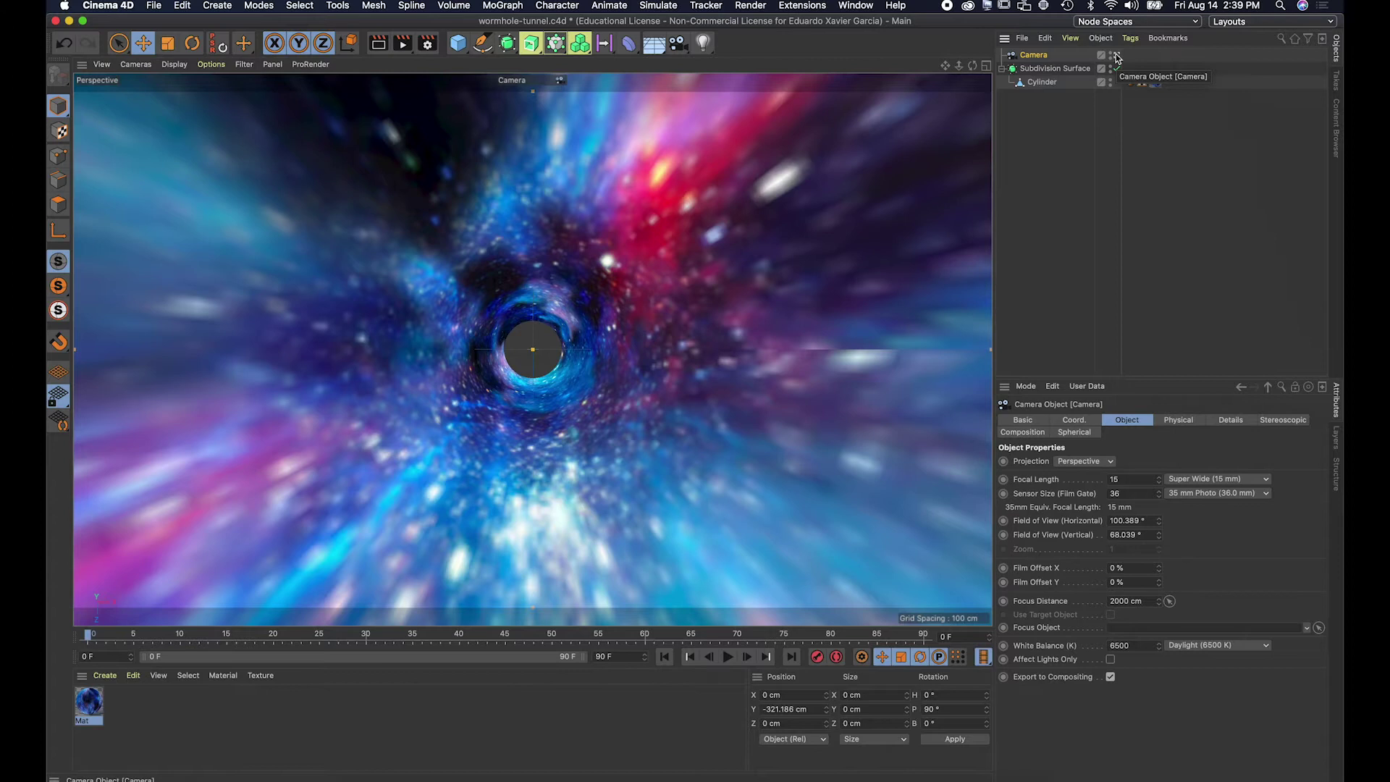
click(1115, 55)
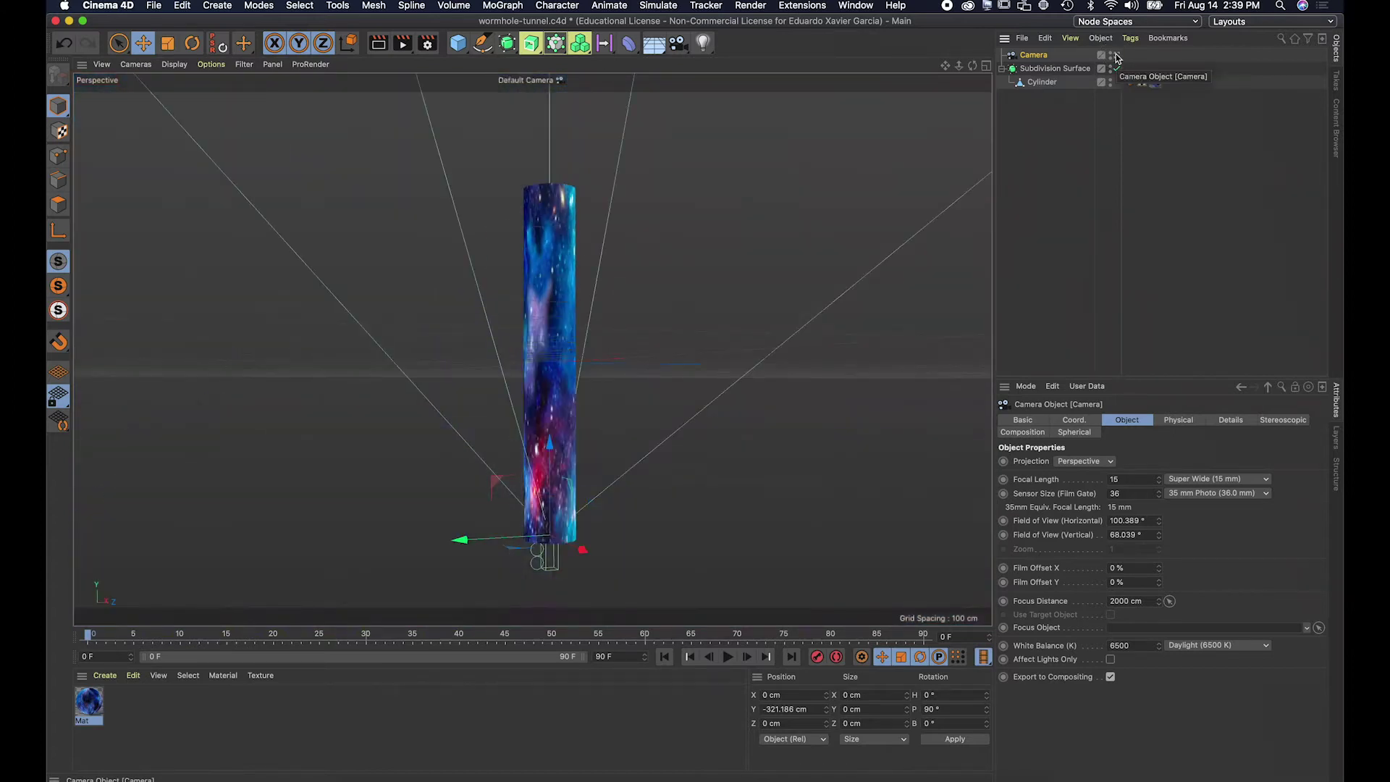
click(1156, 81)
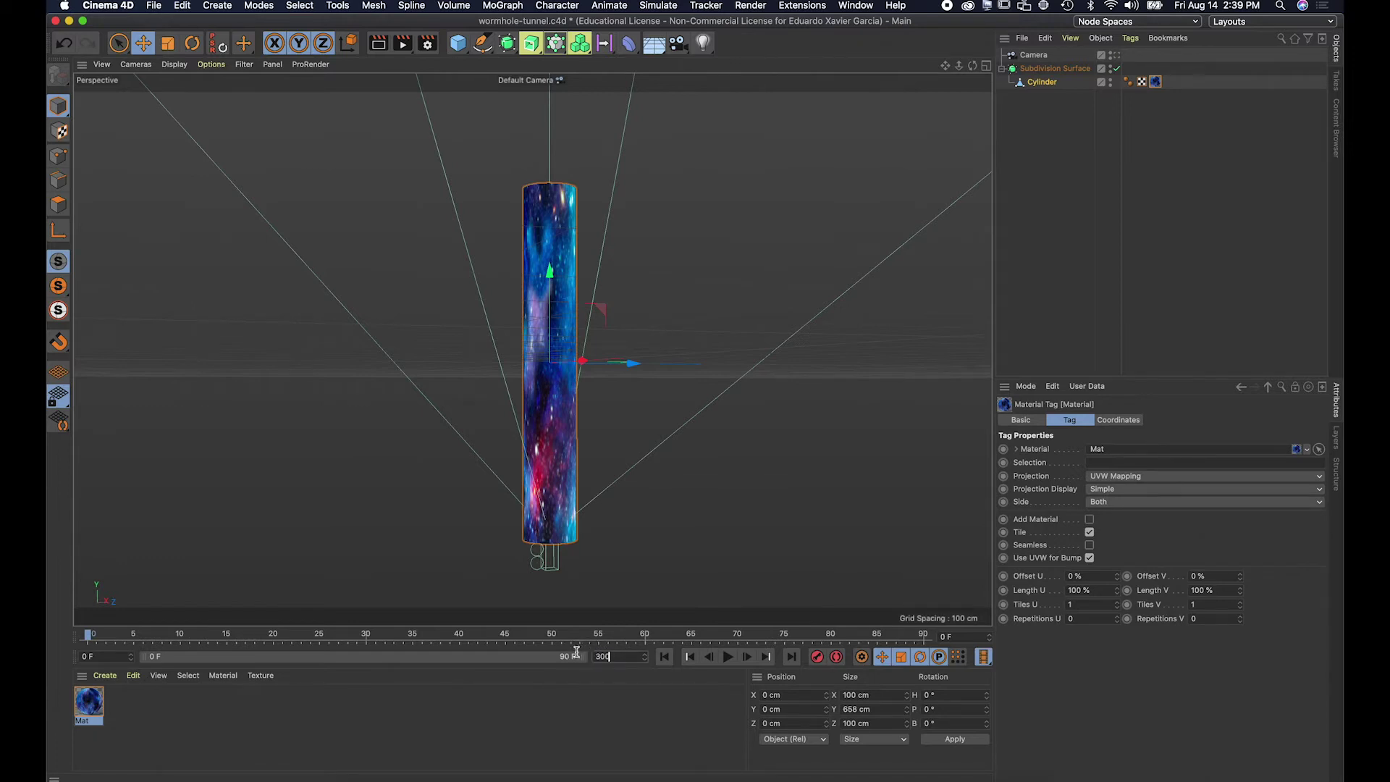
Extend the animation and preview range to 300 frames.
click(576, 653)
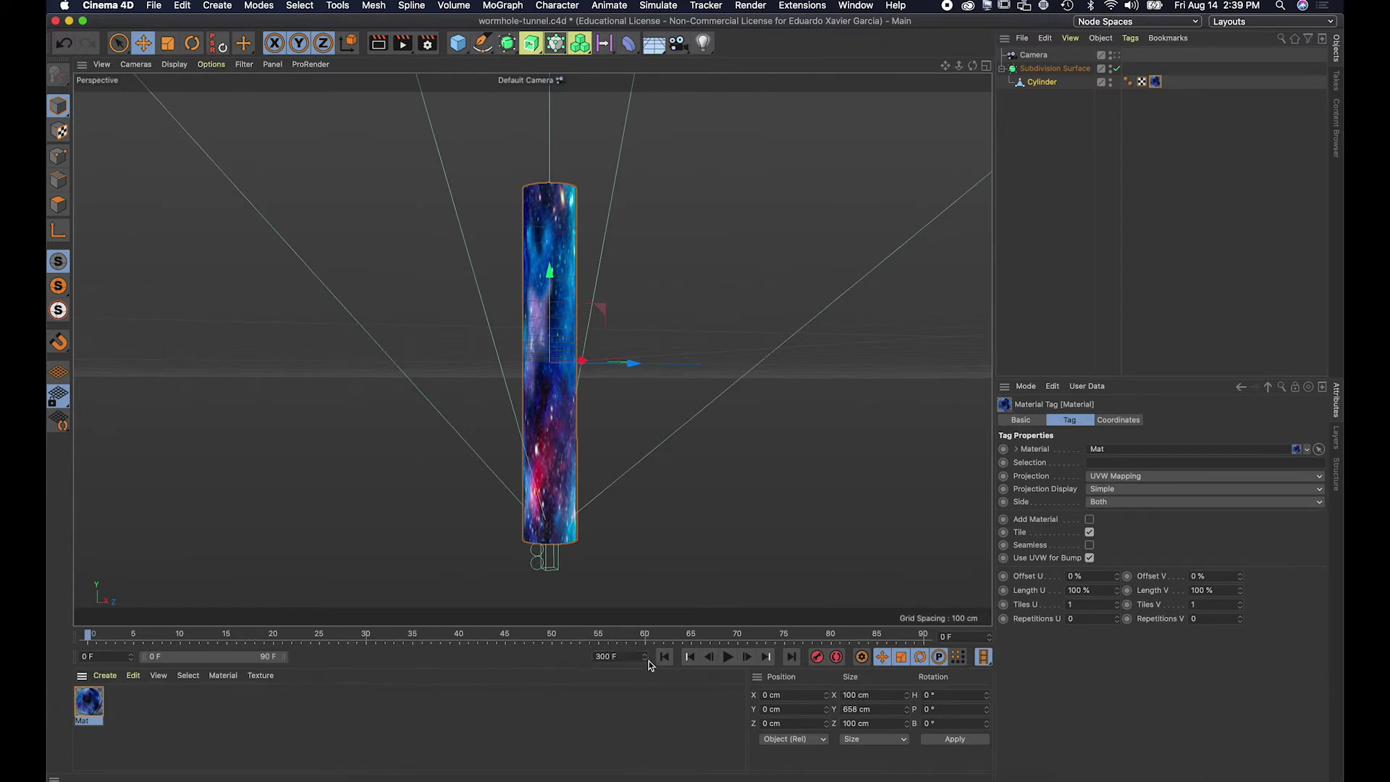
drag(282, 656, 634, 664)
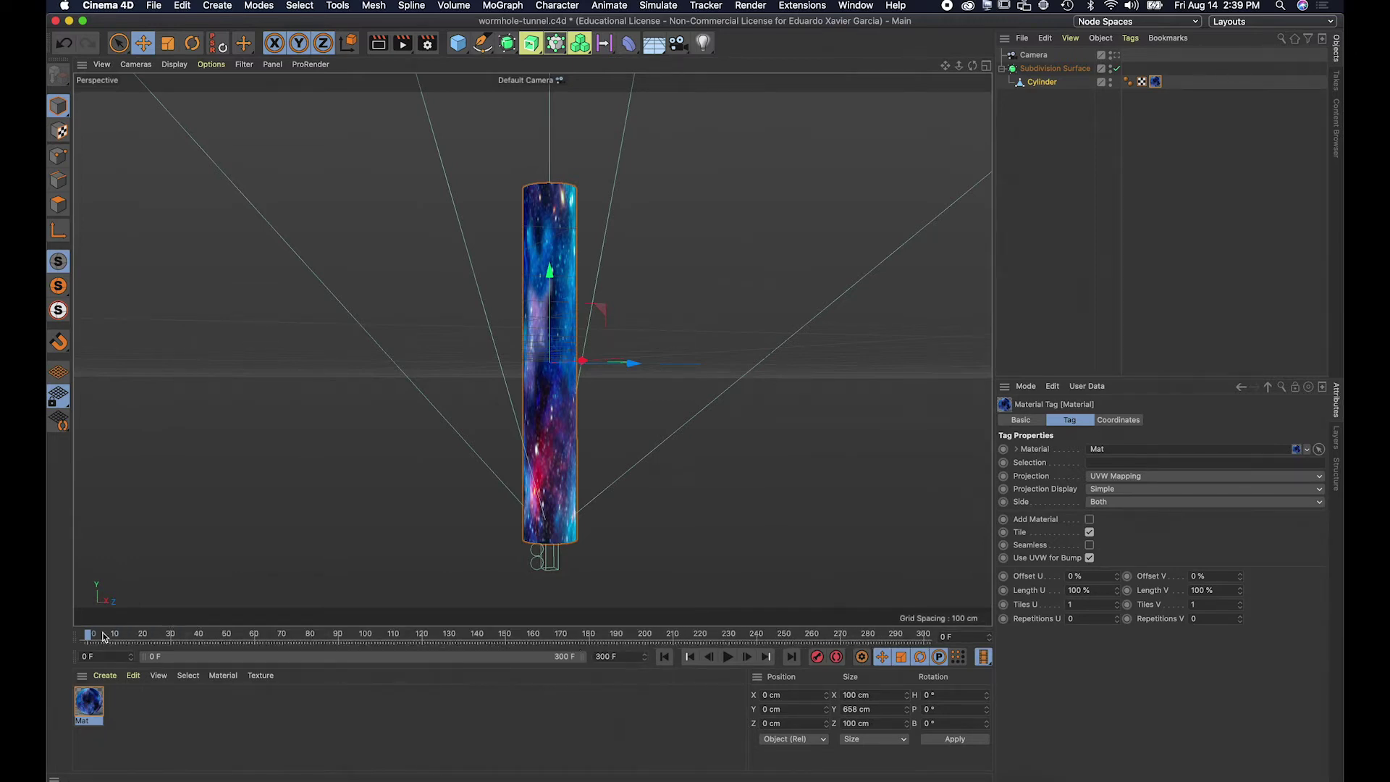
drag(107, 637, 48, 639)
Test the cylinder tag's texture offsets, then reset Offset U and V to 0%.
drag(1041, 82, 1061, 84)
click(1155, 82)
drag(1116, 577, 1125, 578)
mouse_move(1239, 577)
mouse_down()
mouse_move(1206, 576)
mouse_move(1243, 581)
mouse_up()
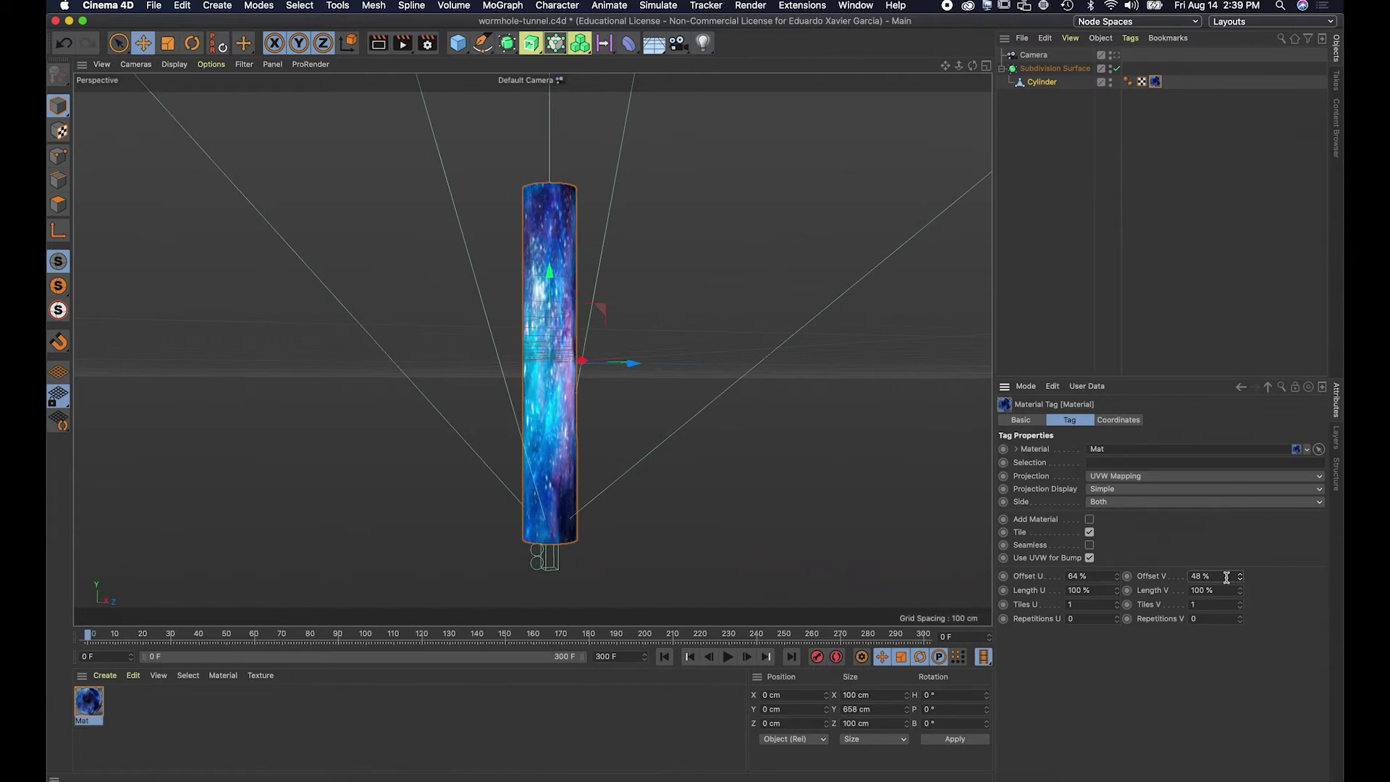
double_click(1226, 576)
text(0)
key(Tab)
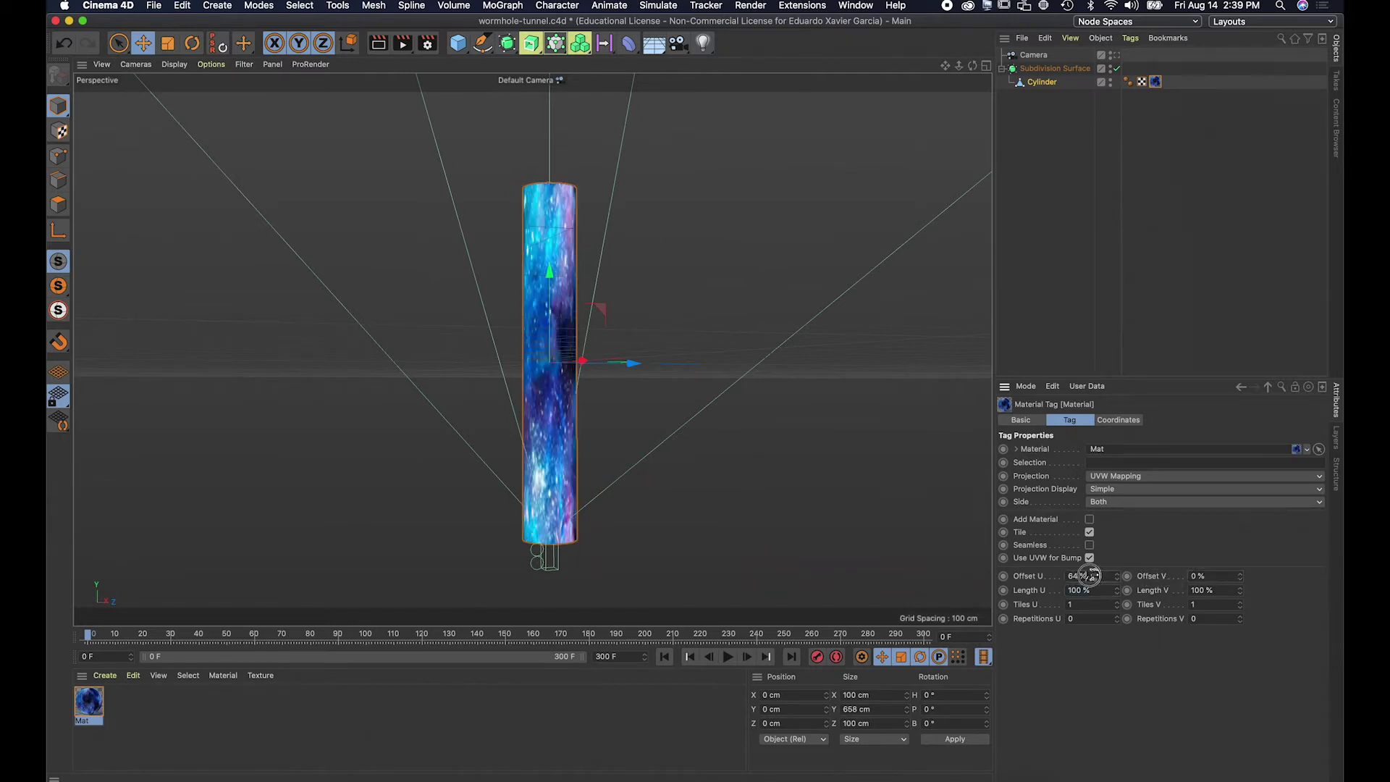
key(shift+Tab)
text(0)
key(Tab)
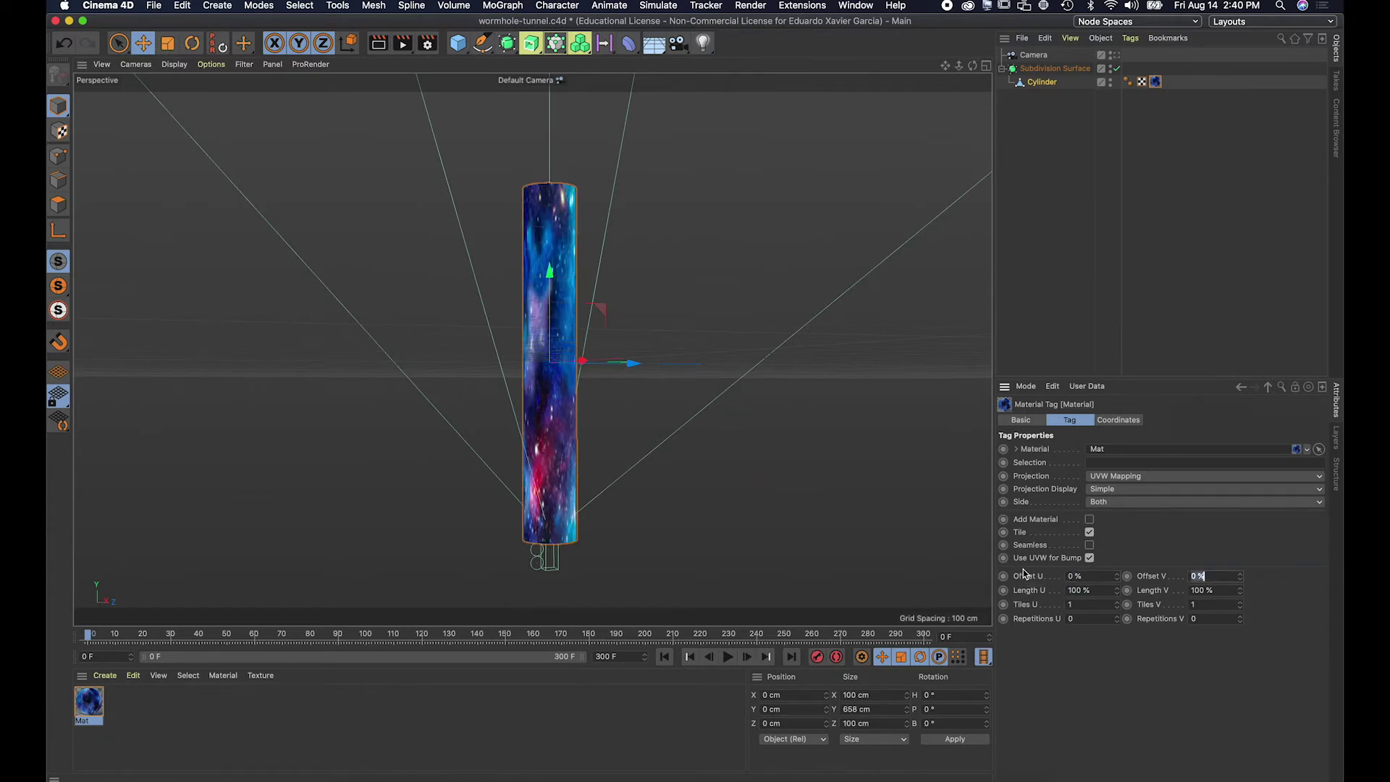
Keyframe the tunnel texture's Offset V at 0% on frame 0 and 600% on frame 300.
click(92, 636)
drag(90, 636, 964, 637)
drag(1241, 578, 1241, 574)
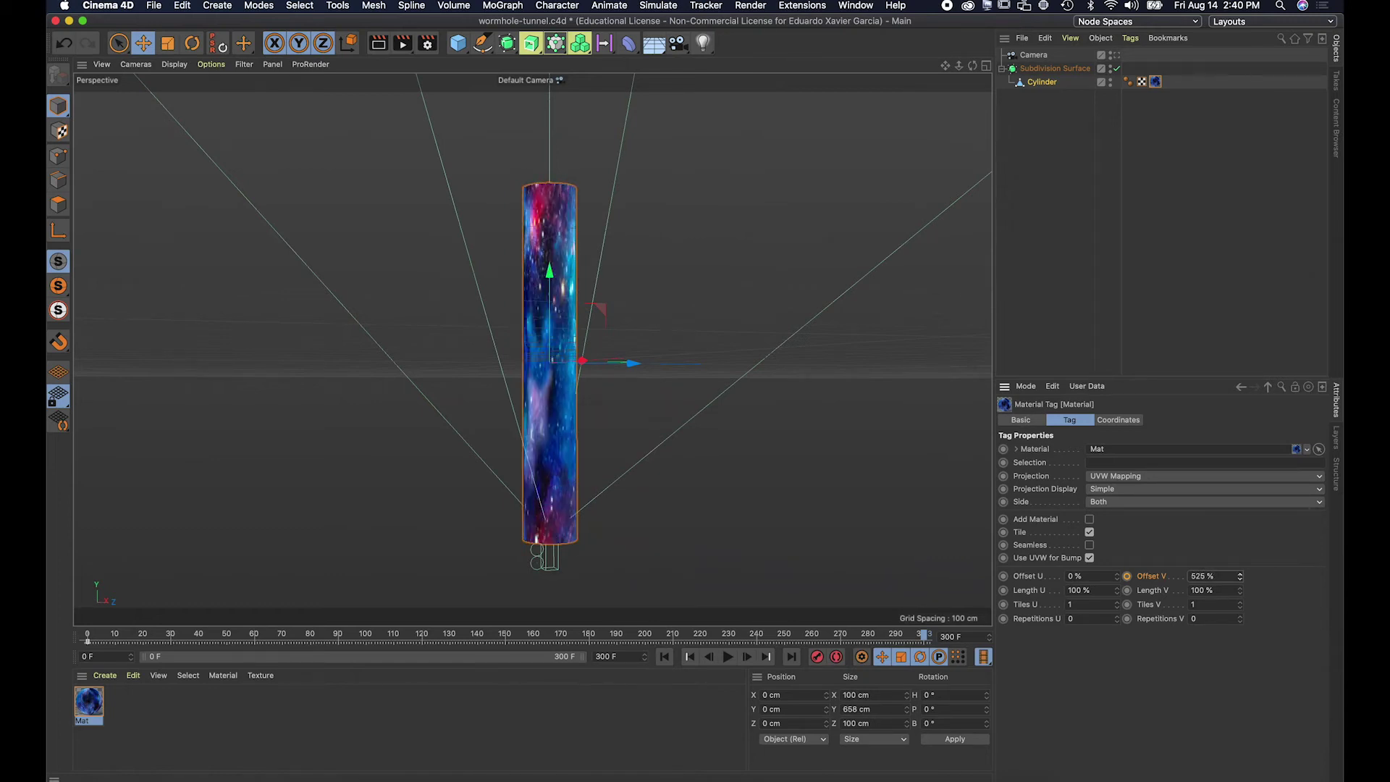
key(Tab)
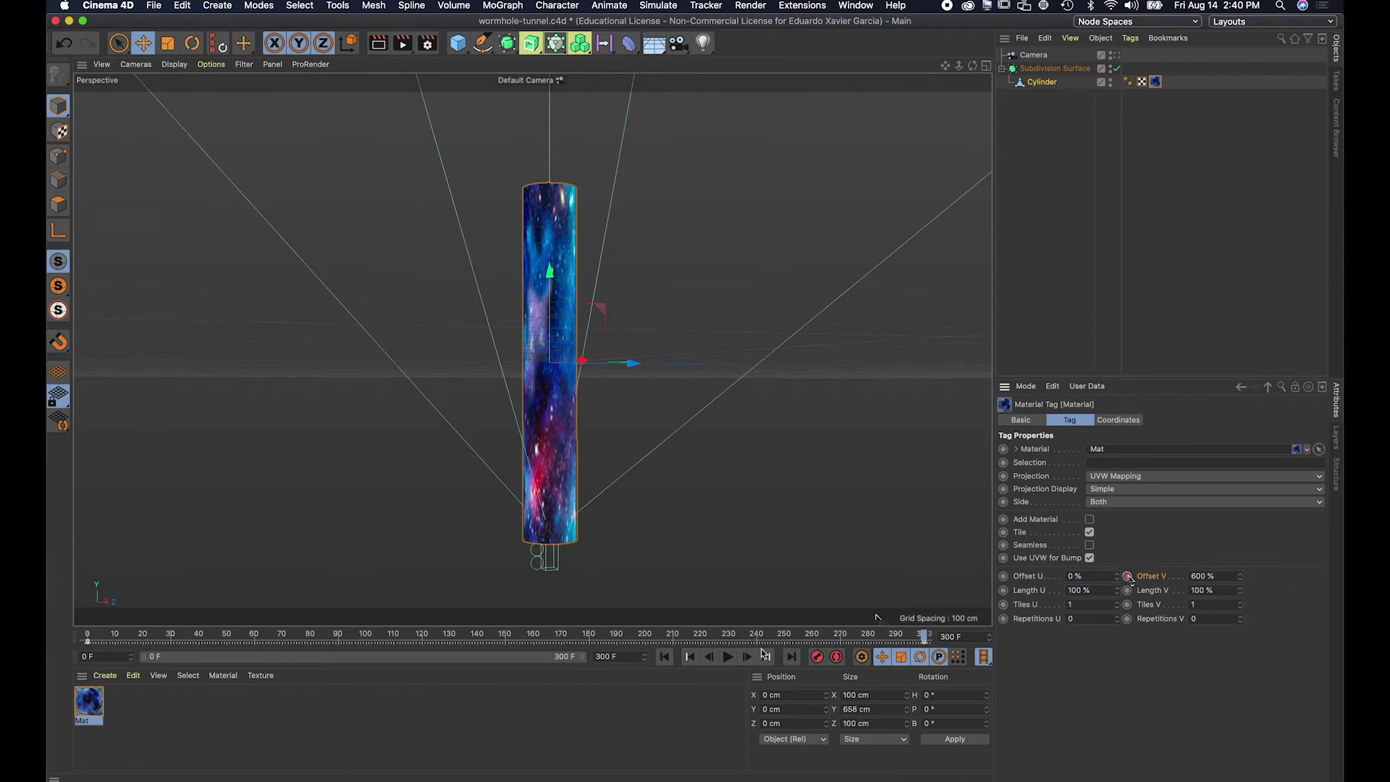
Scrub and play the streaming texture through the scene camera, then return to the outside view.
drag(925, 636, 844, 635)
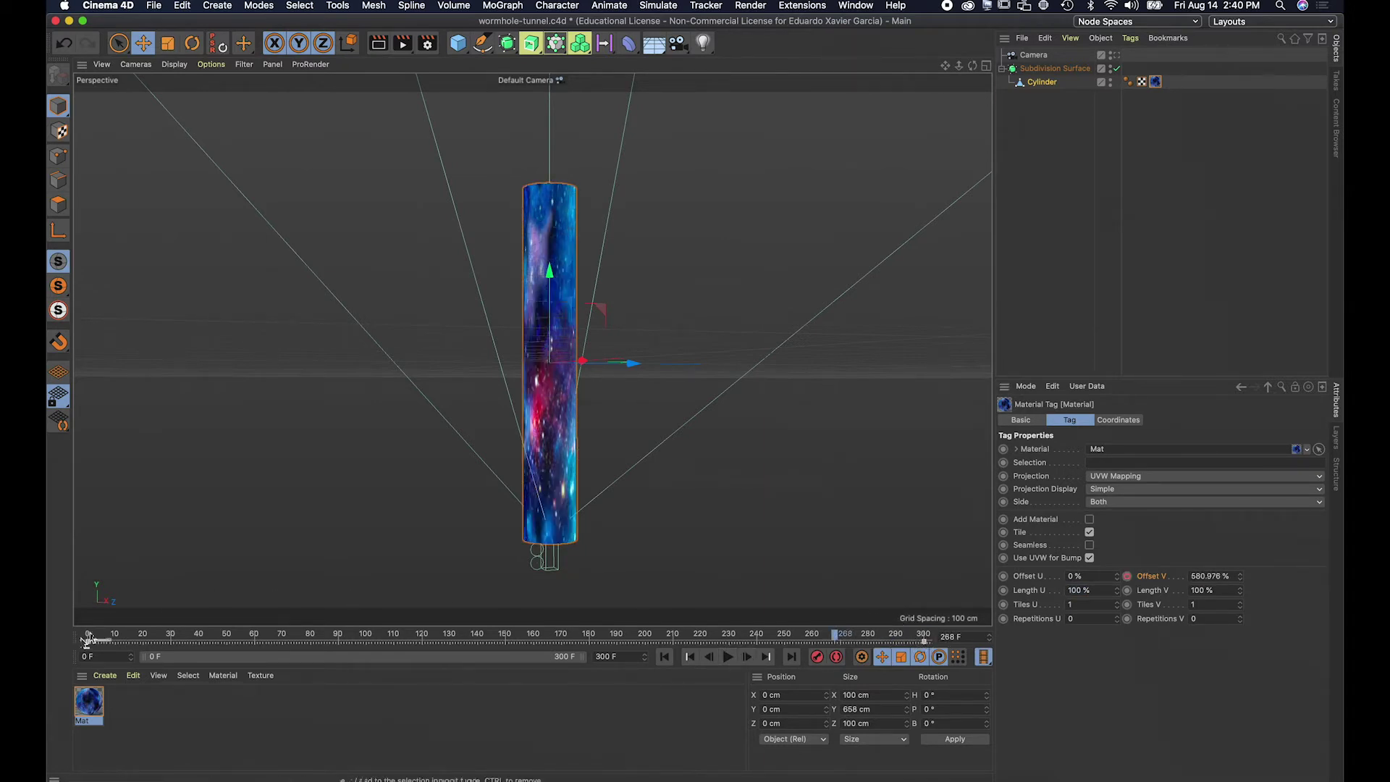
drag(844, 636, 55, 580)
click(729, 657)
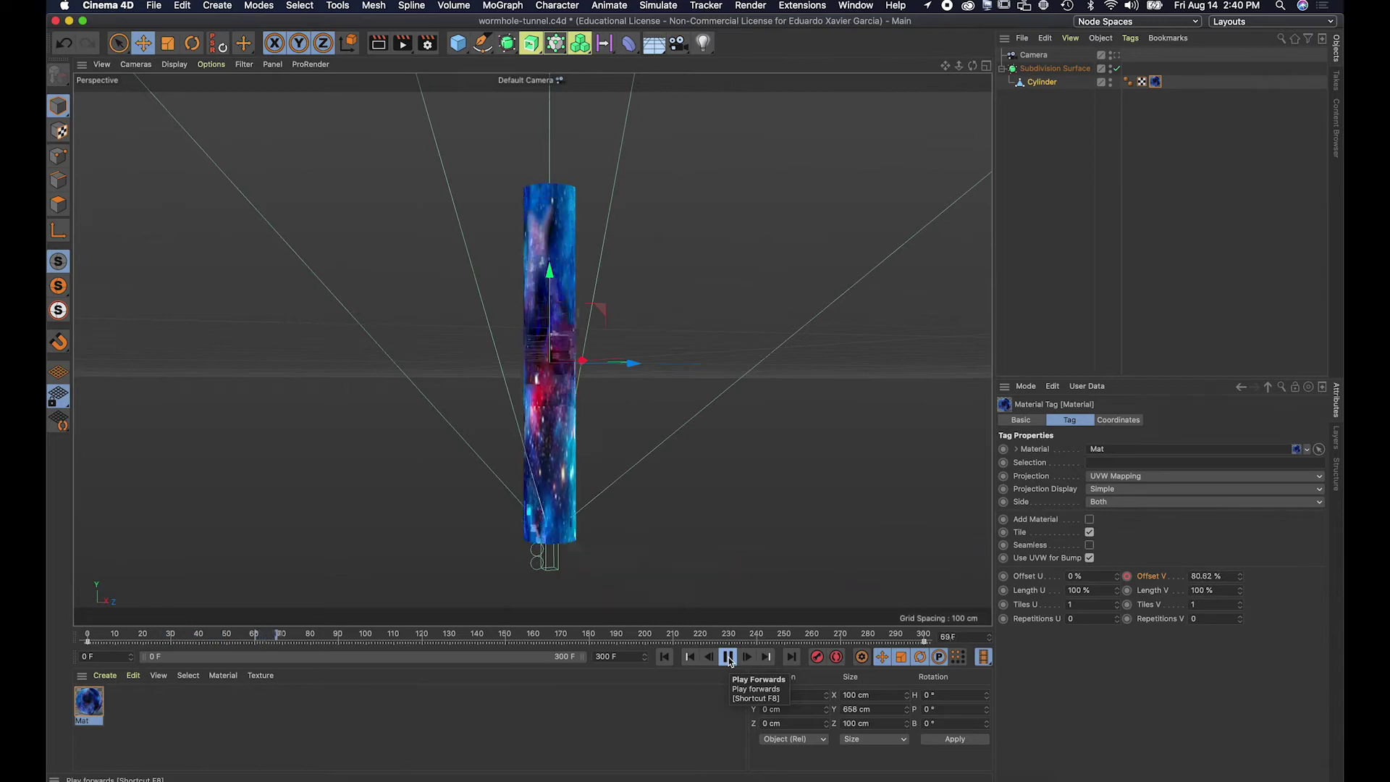
click(1115, 56)
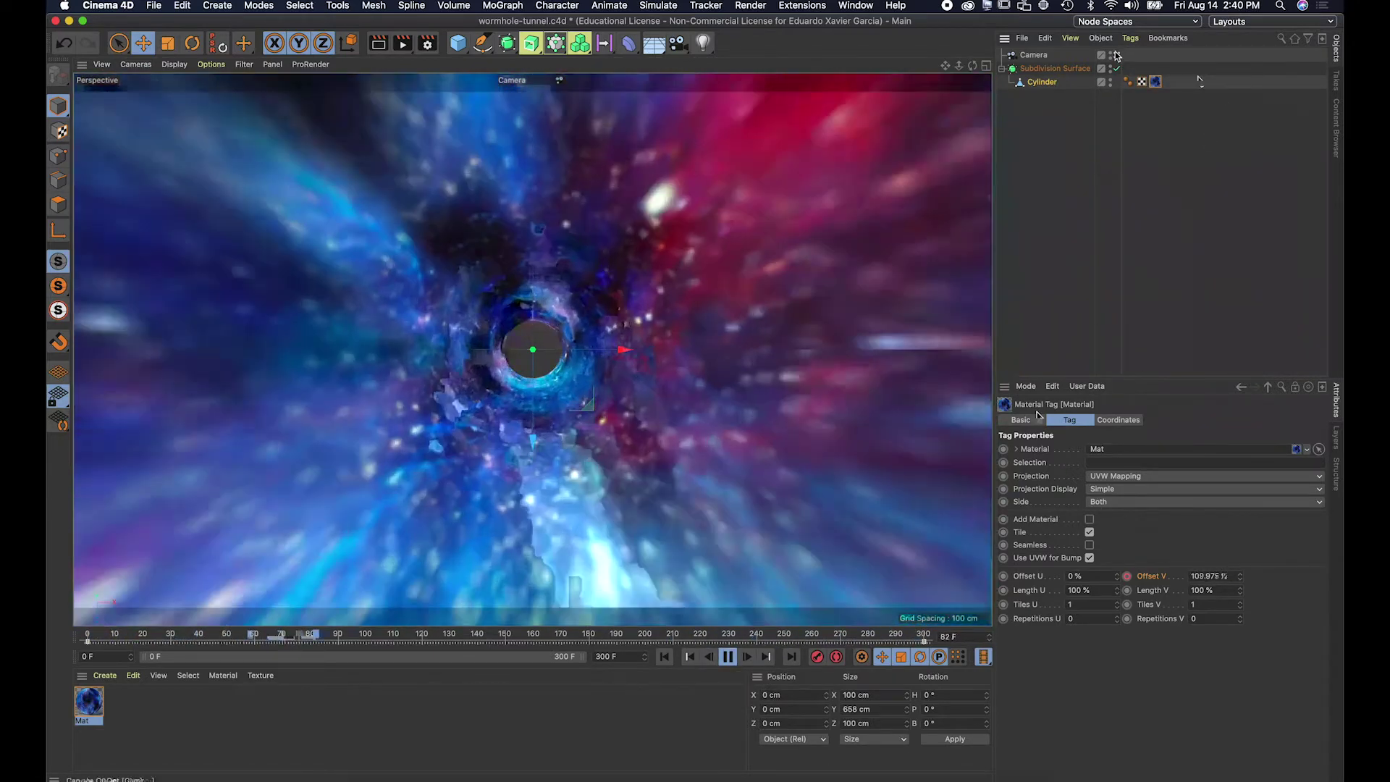
click(1115, 55)
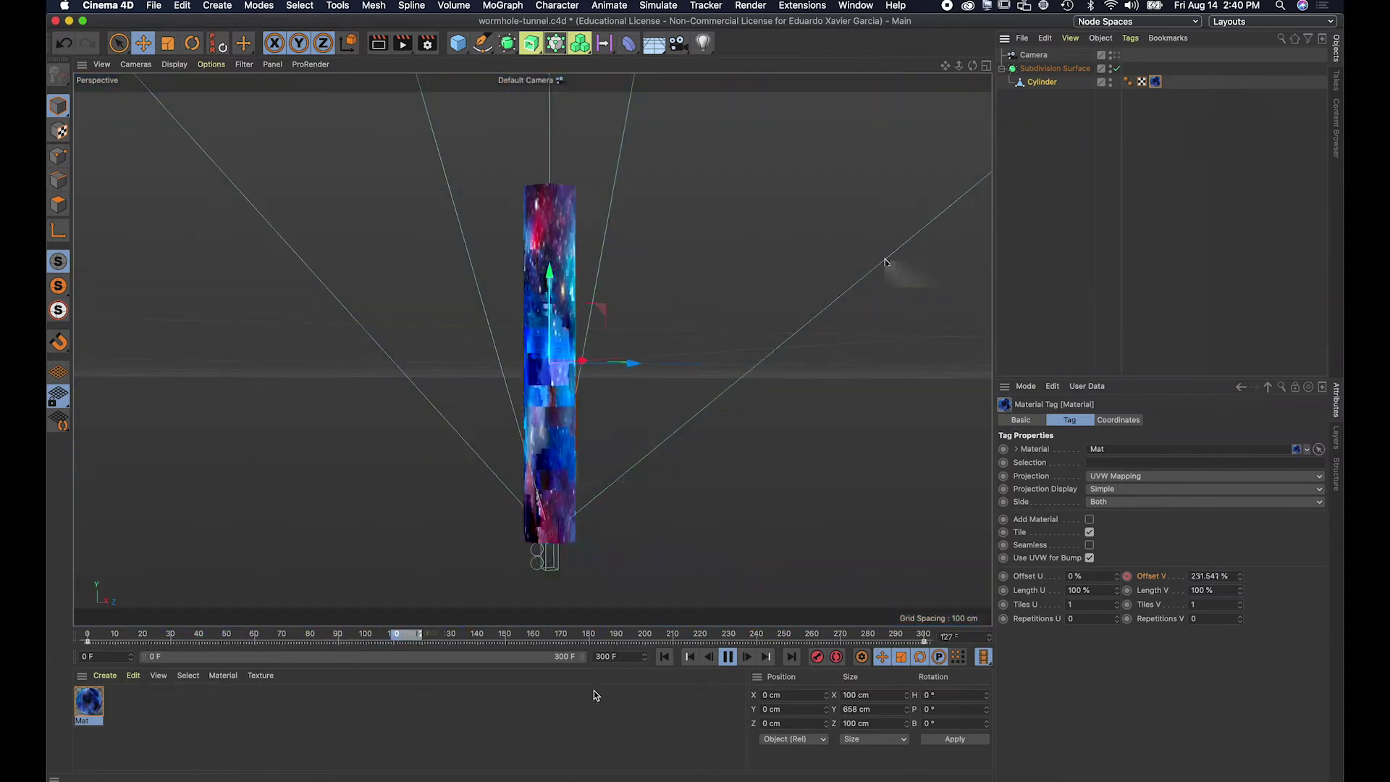
Stop playback and change the Offset V key at frame 300 to 1000%.
click(727, 657)
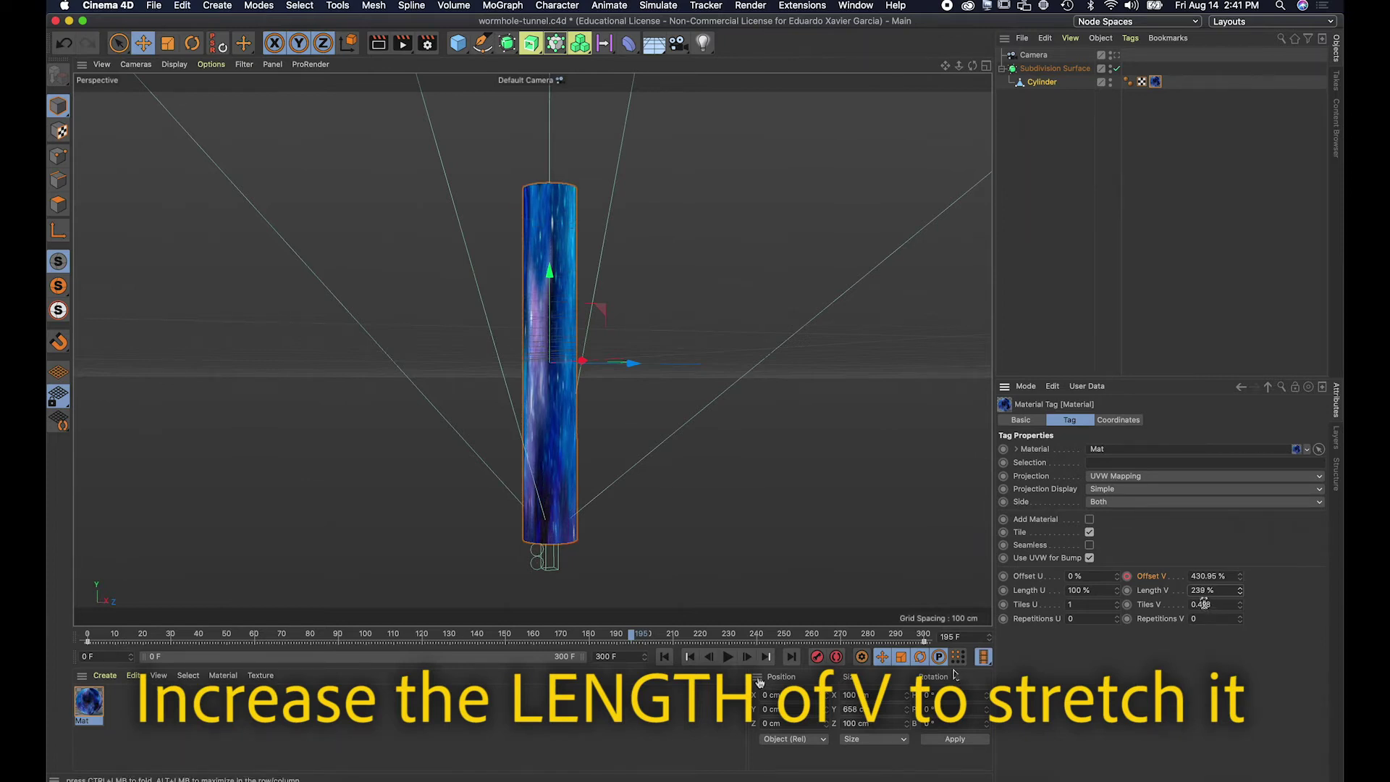
drag(633, 636, 989, 624)
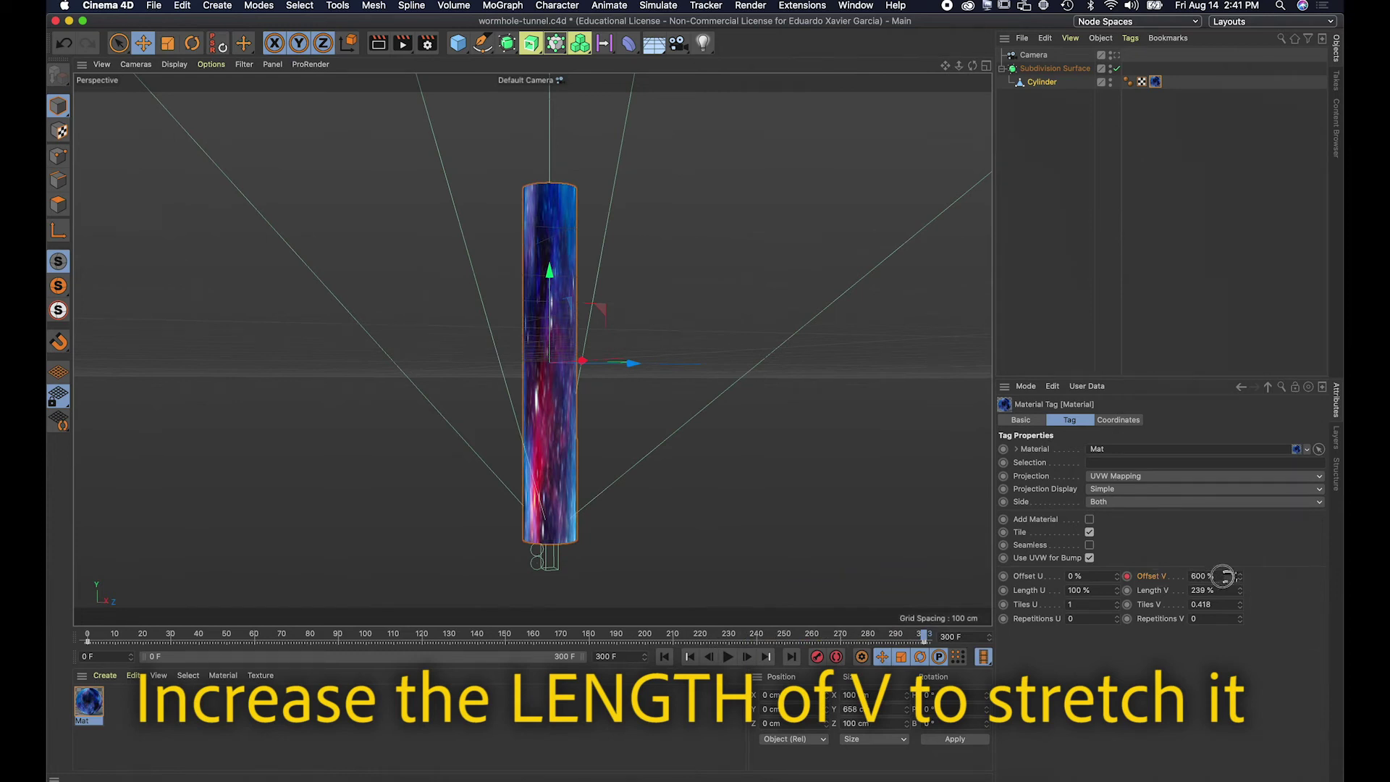
drag(1224, 577, 1157, 579)
key(Tab)
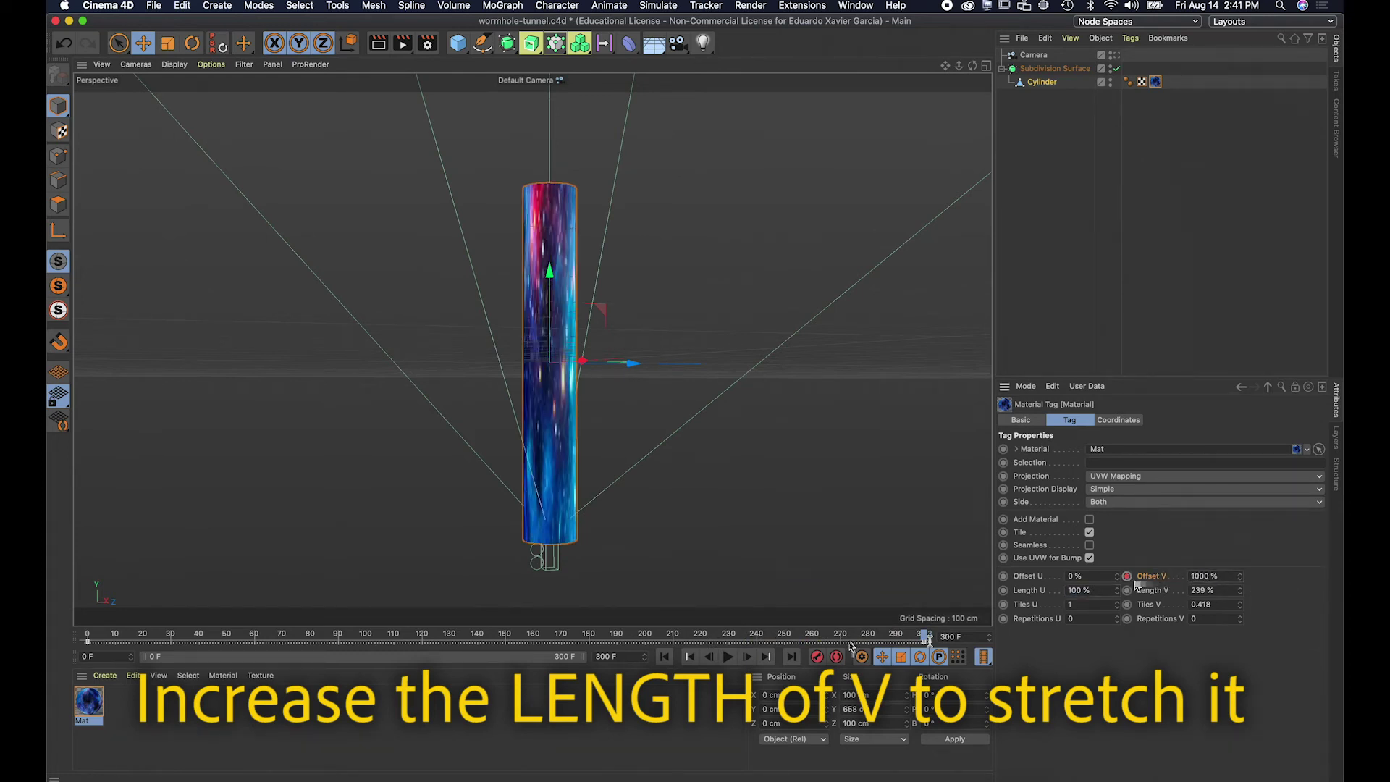
Rewind to frame 0 and play the faster tunnel animation through the scene camera.
drag(926, 637, 171, 607)
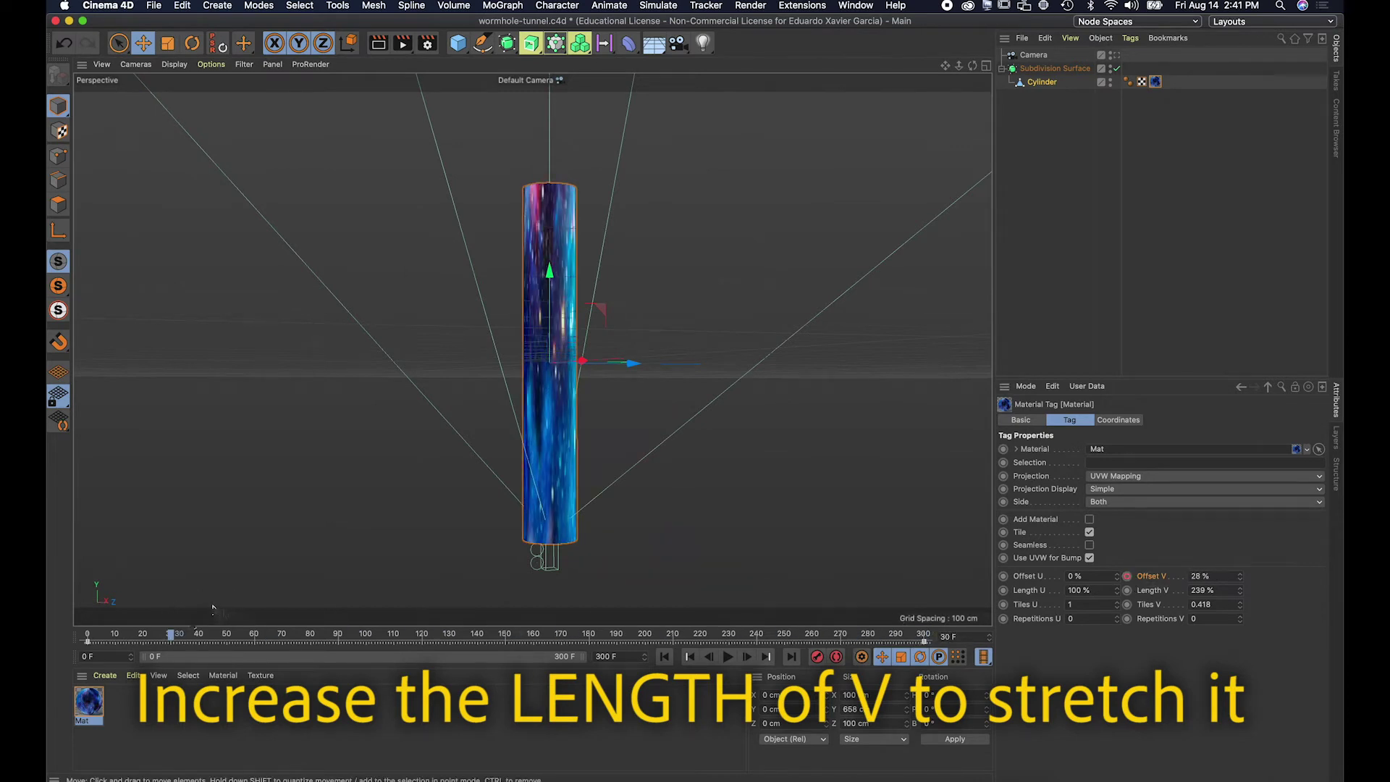
click(87, 637)
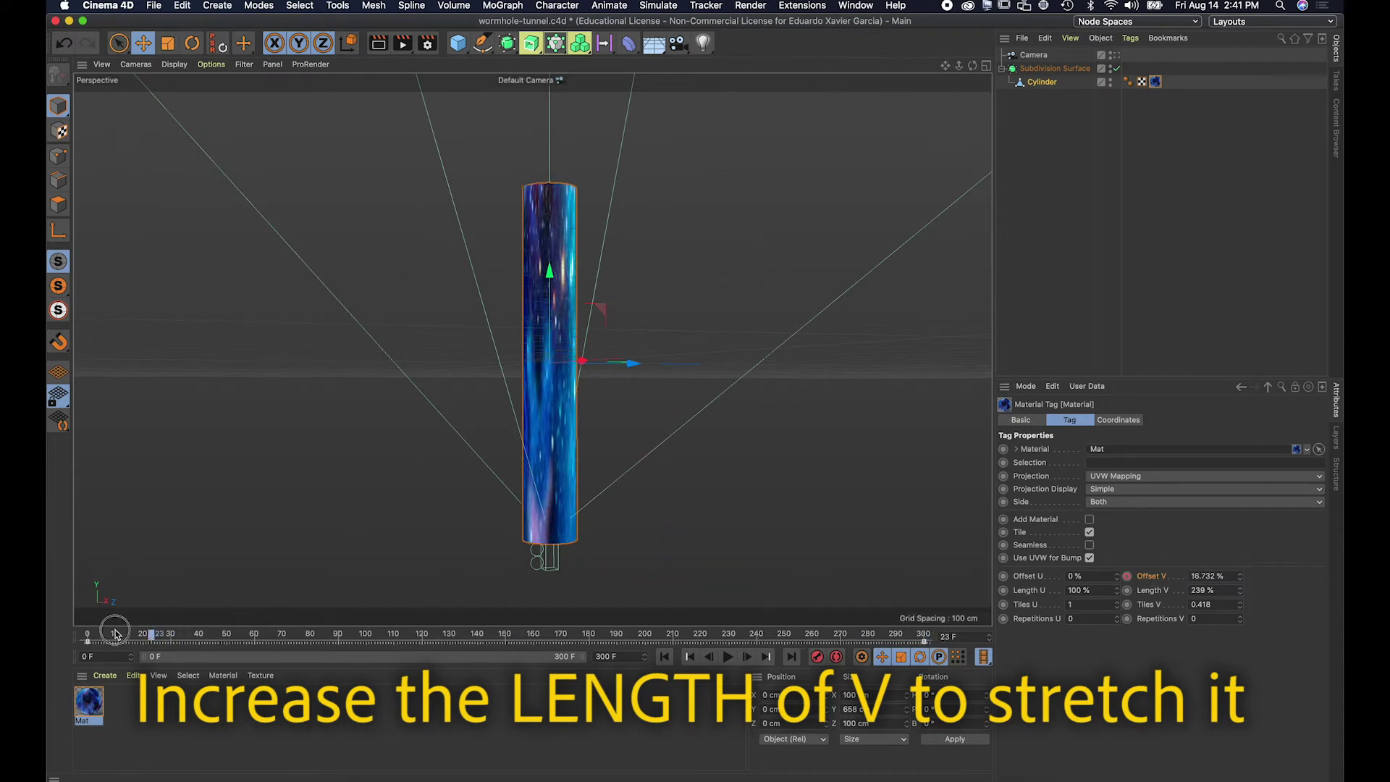
click(1115, 55)
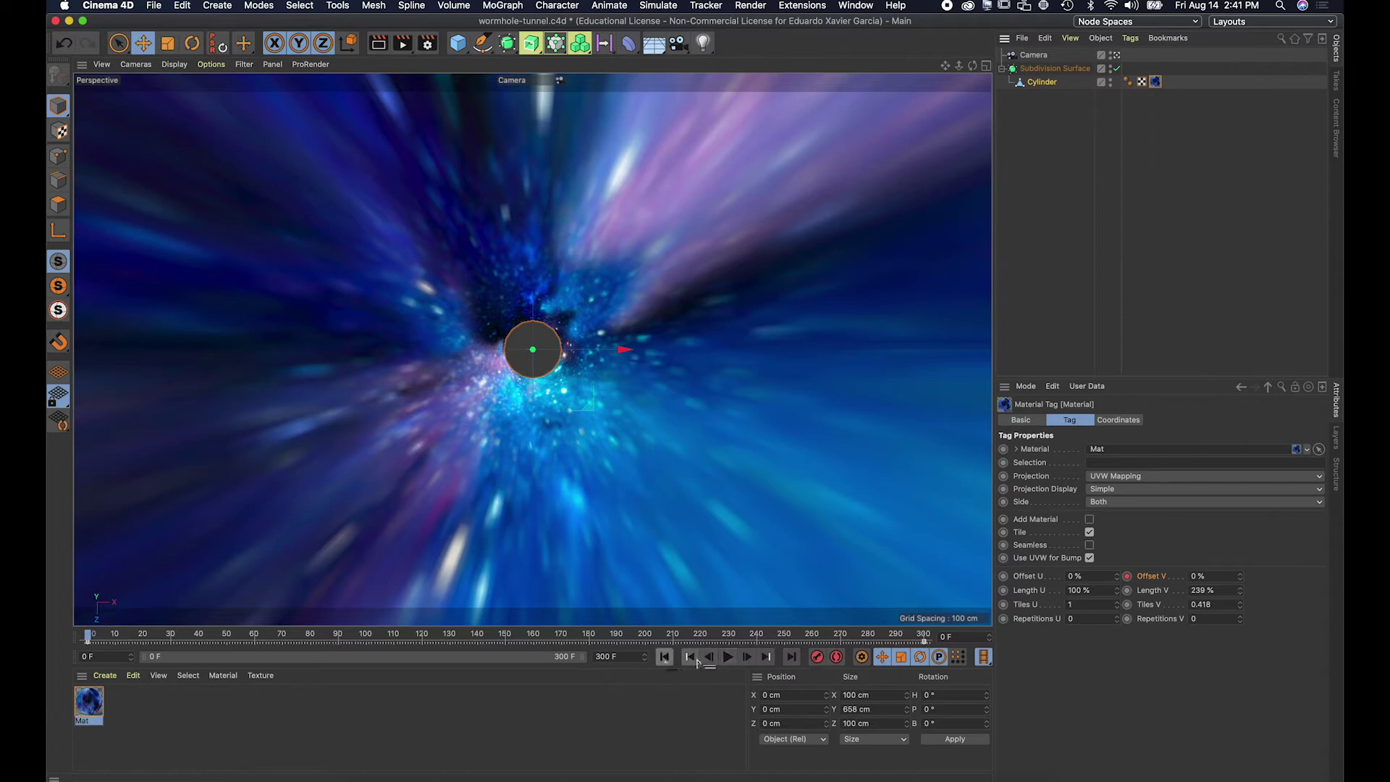
click(729, 657)
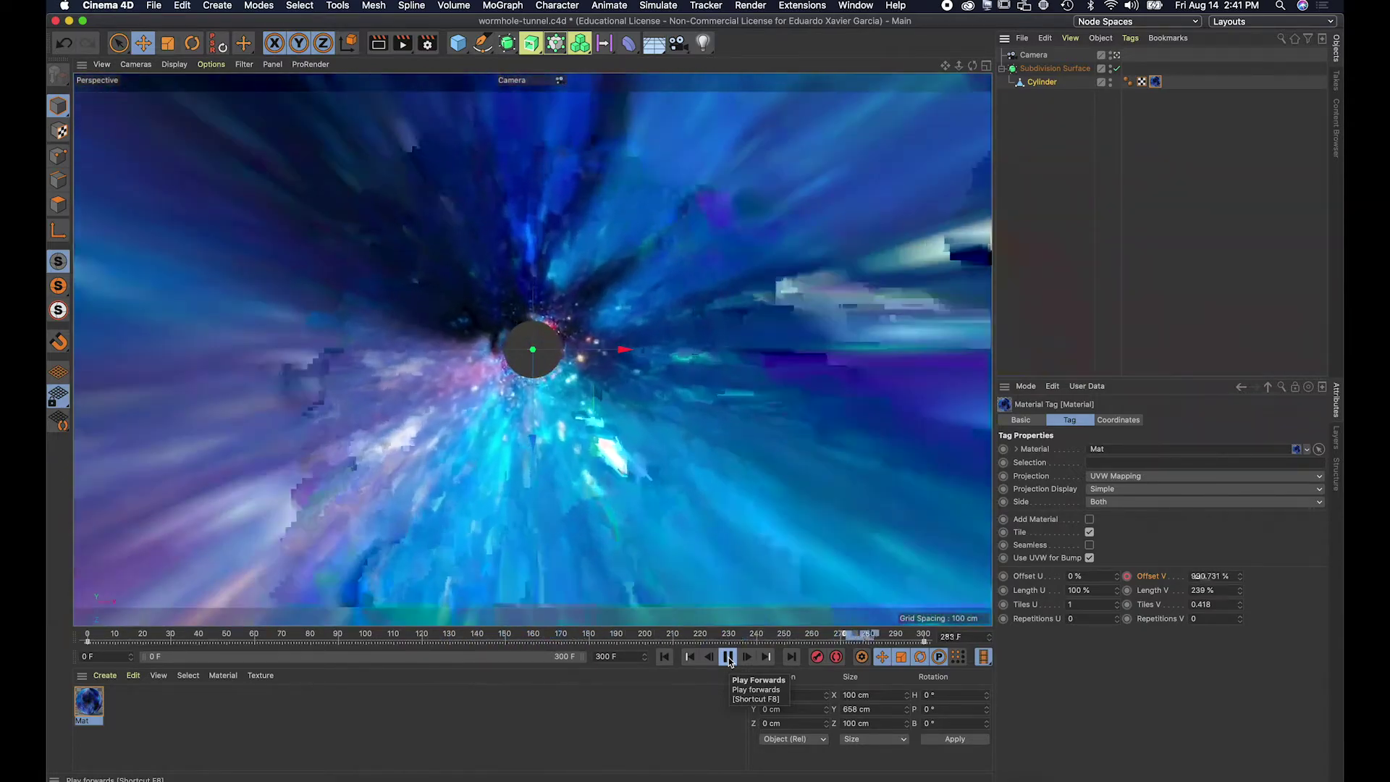
click(729, 659)
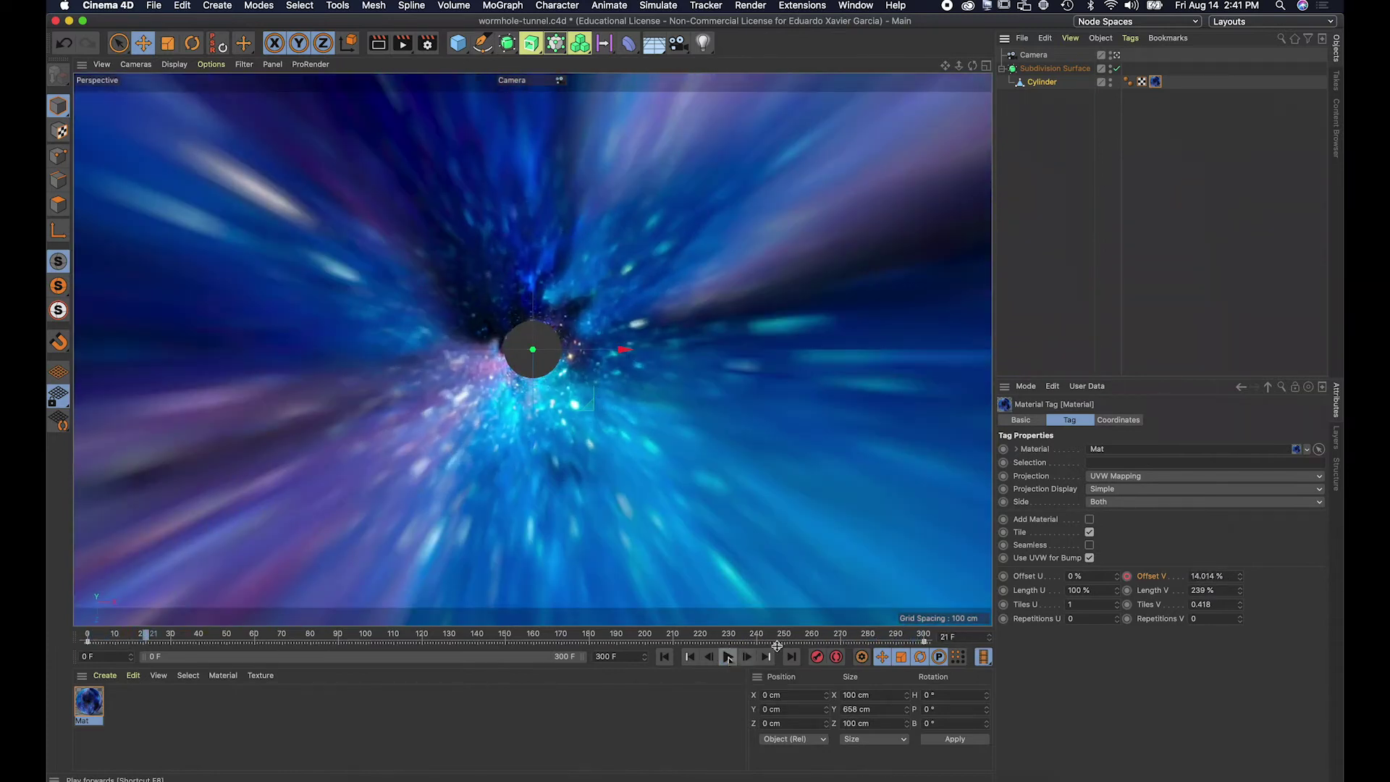
drag(145, 638, 88, 637)
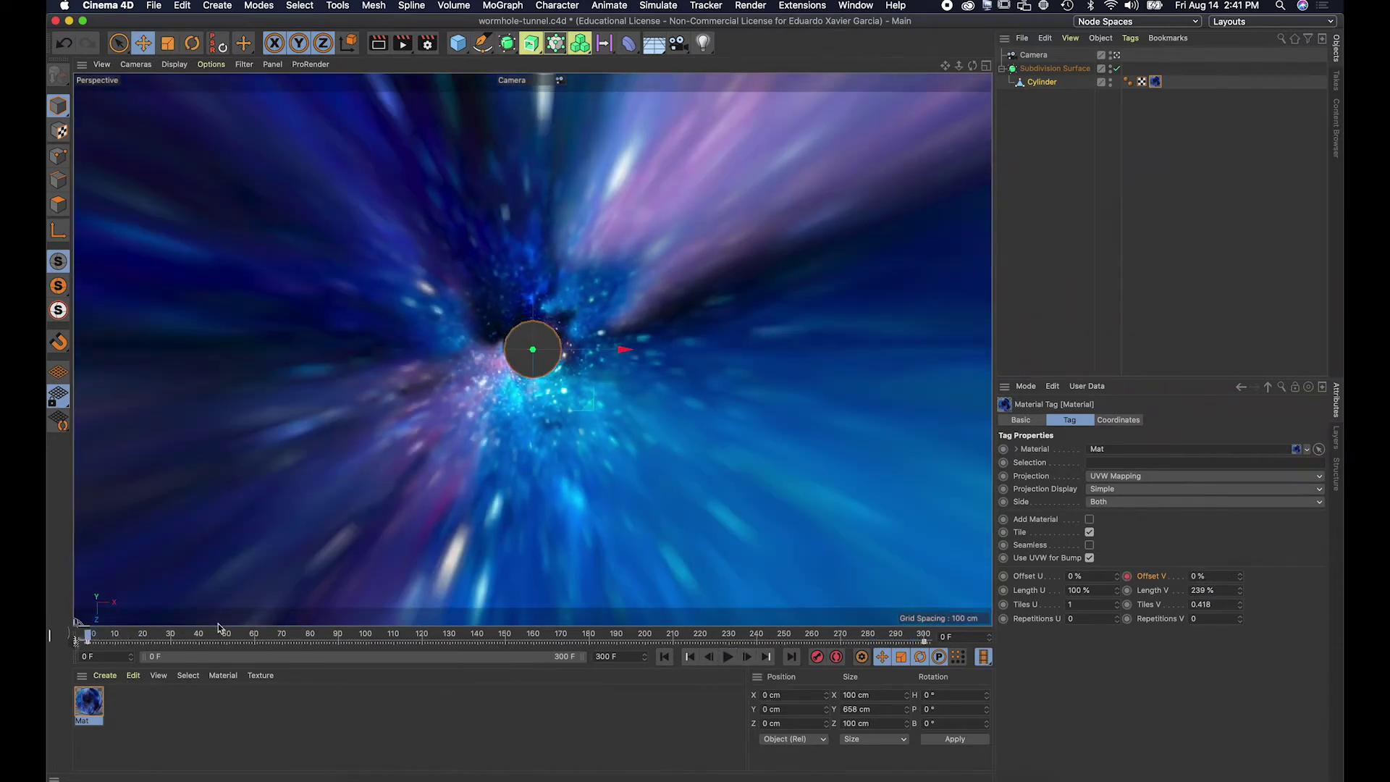
Open the F-Curve Timeline window and resize it beside the object list.
click(1053, 133)
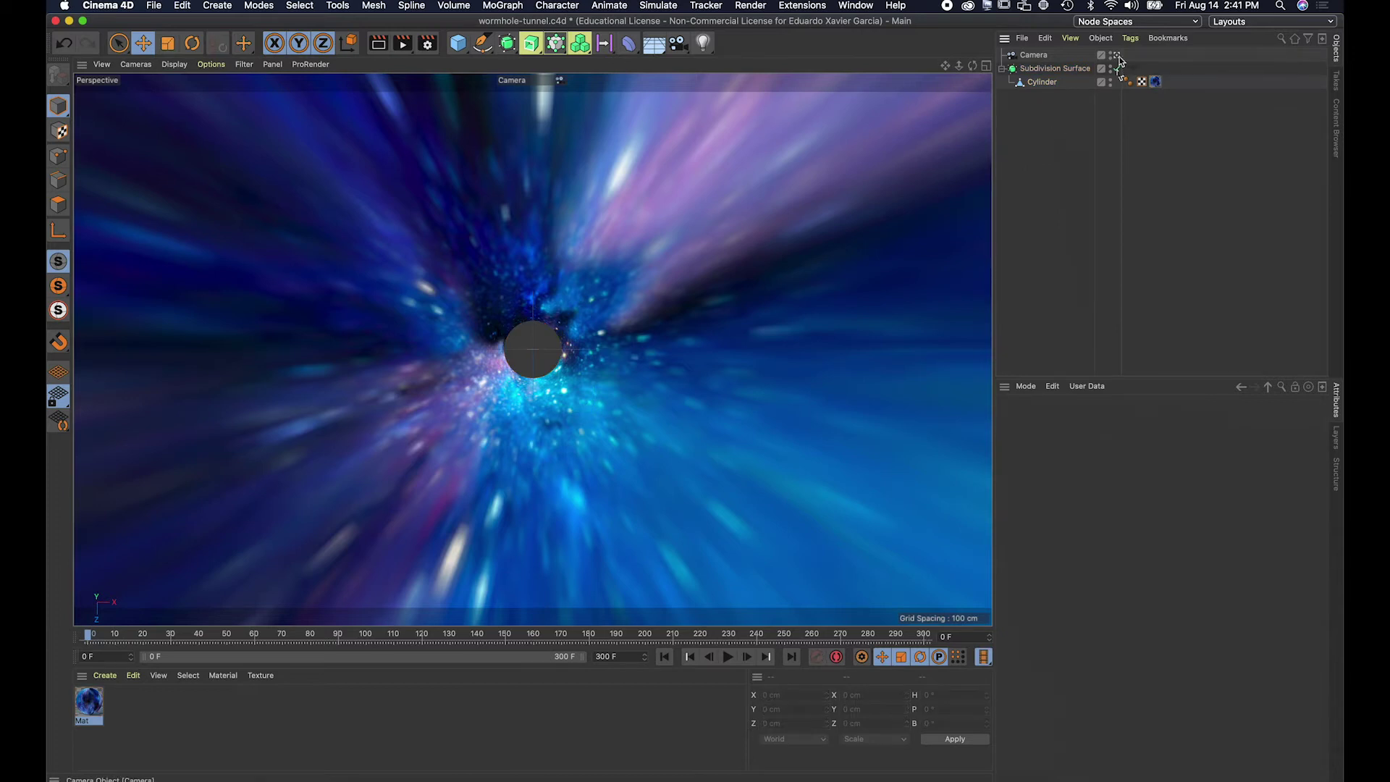
click(1116, 56)
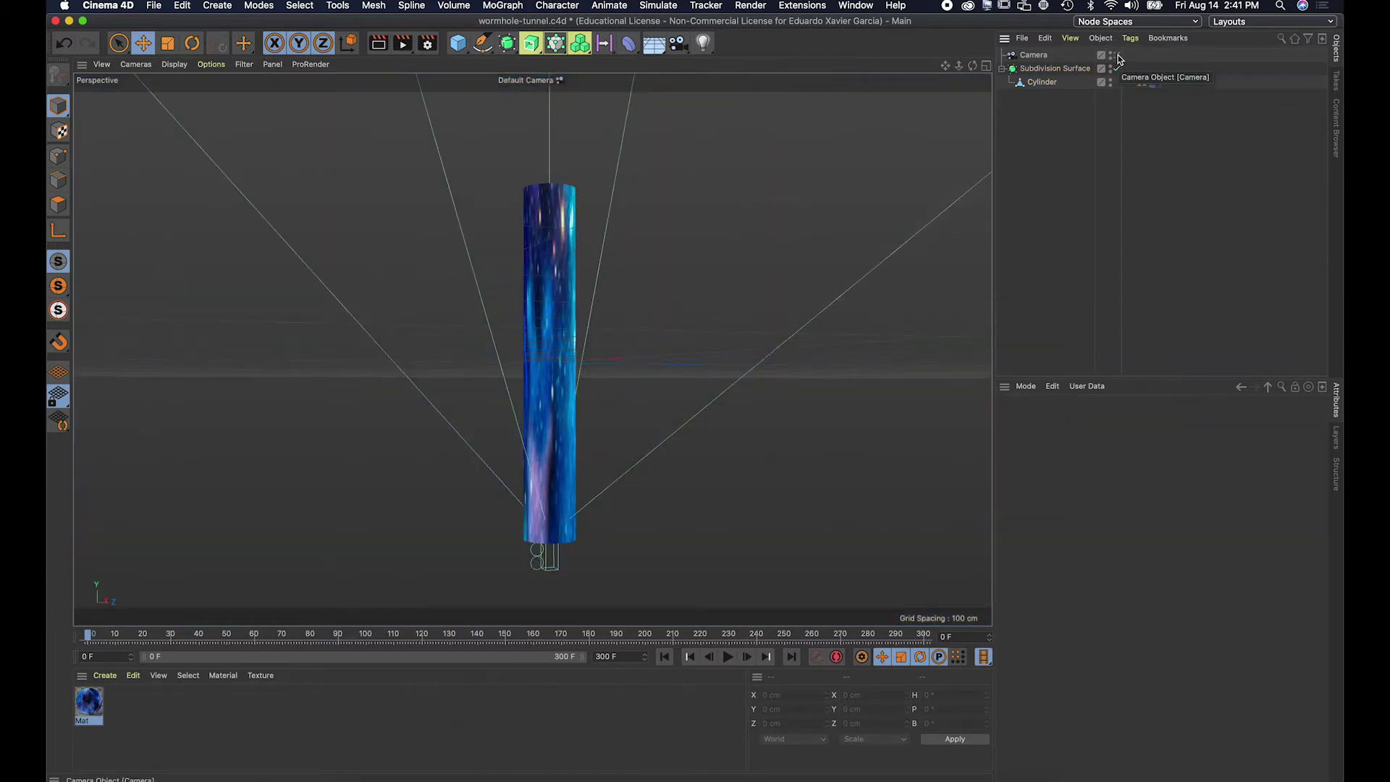
click(853, 6)
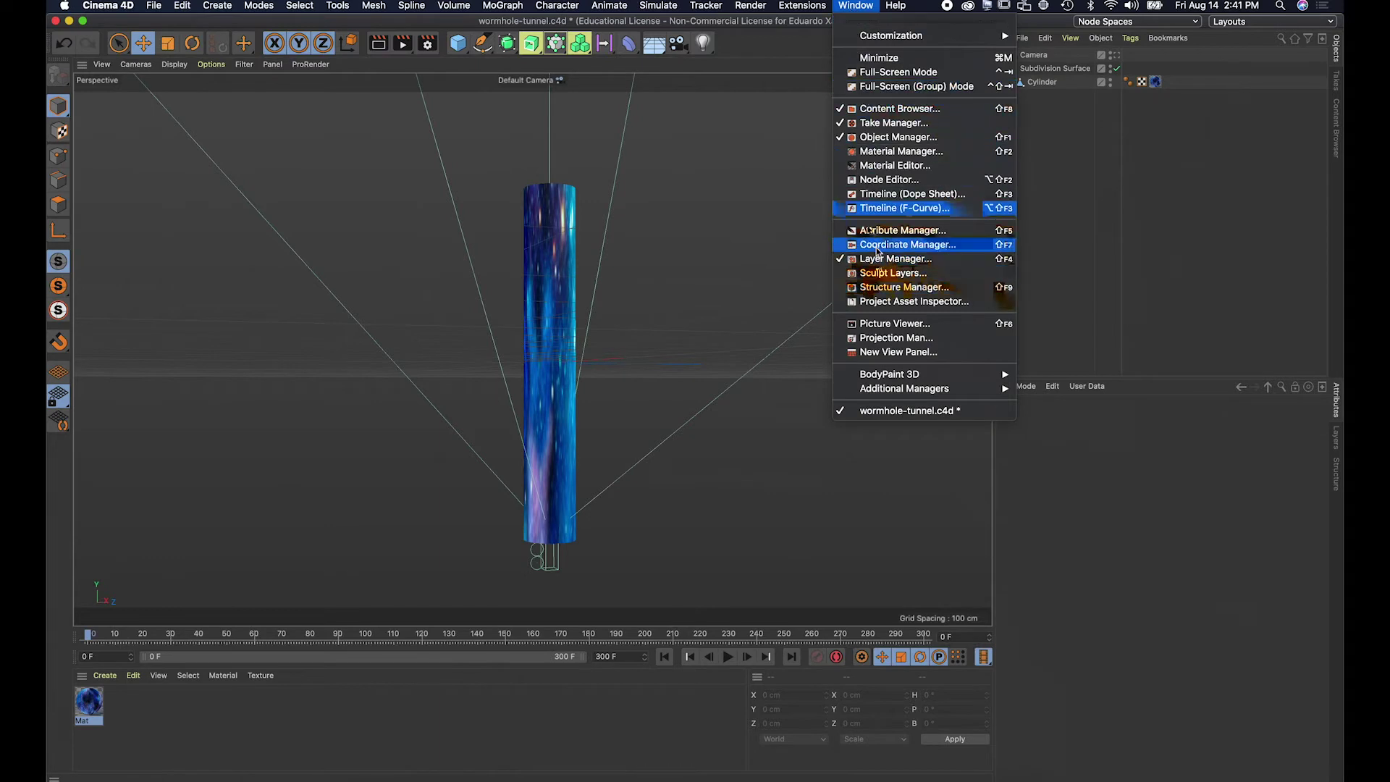
click(882, 209)
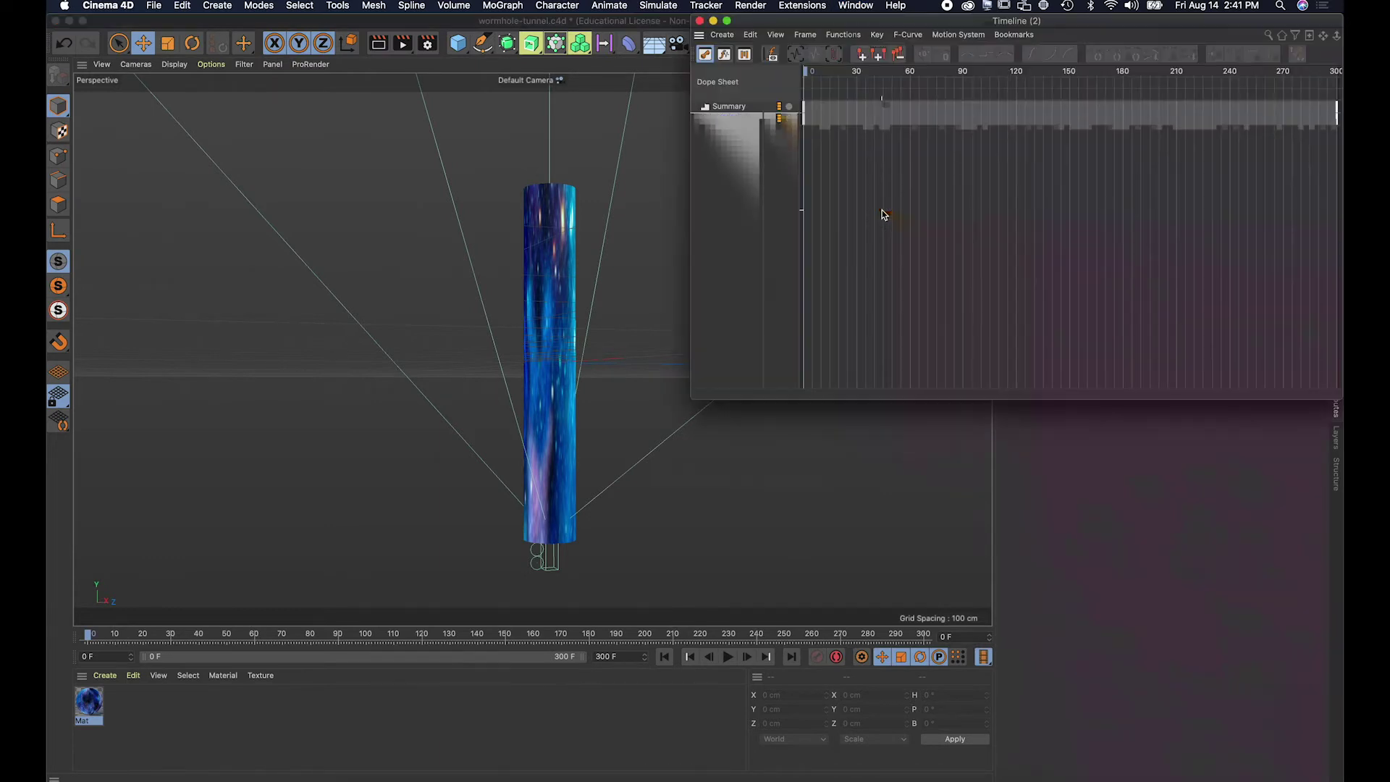
drag(800, 20, 509, 21)
drag(1037, 398, 1267, 381)
Make both Offset V keyframes linear in the F-Curve graph, then close the Timeline.
click(418, 107)
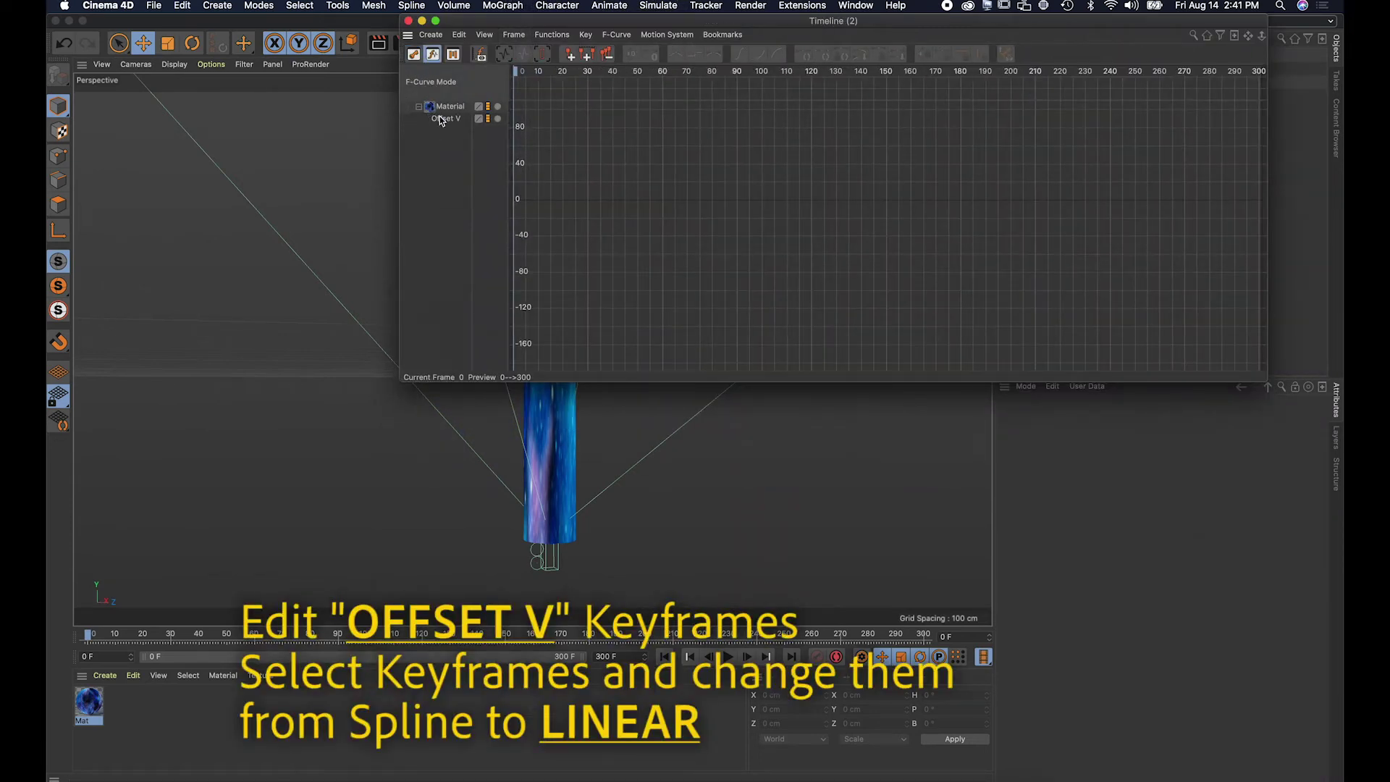
click(440, 119)
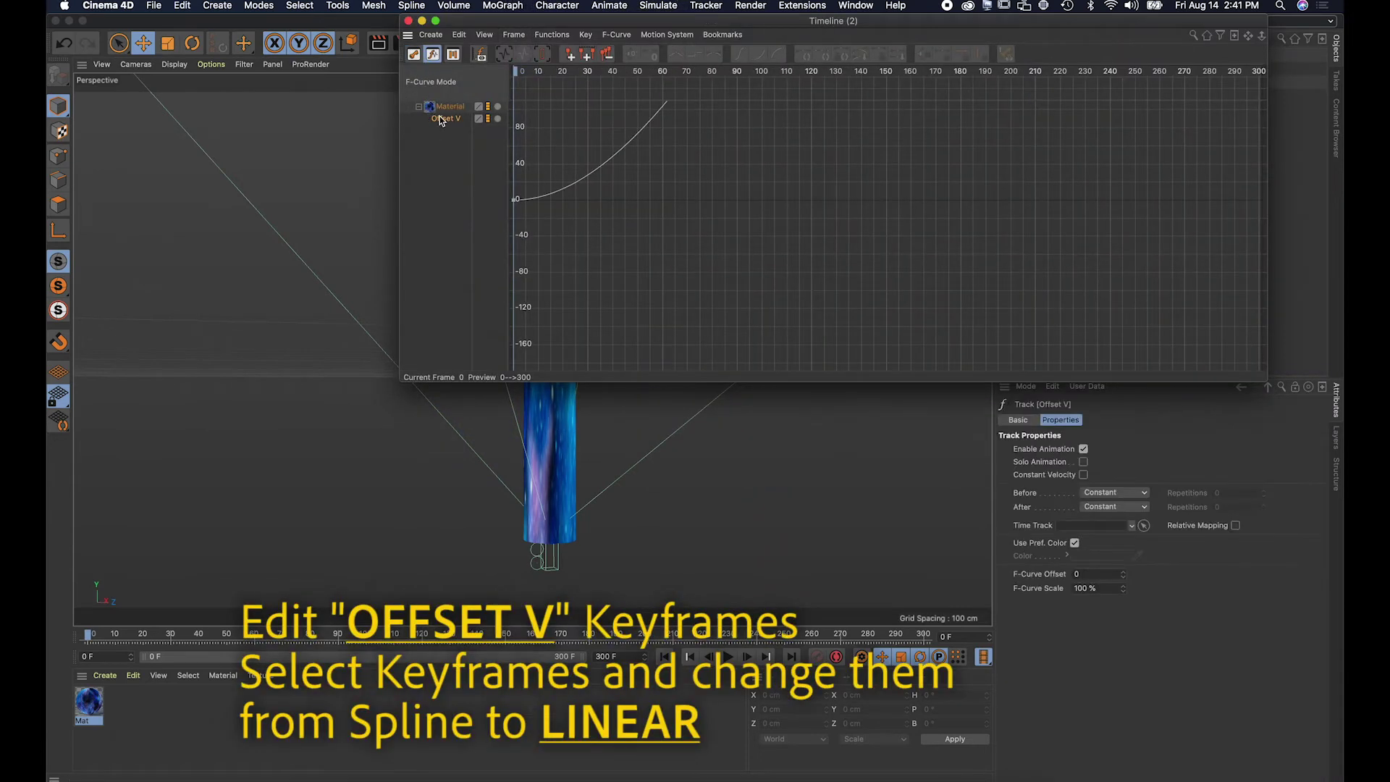
click(1247, 37)
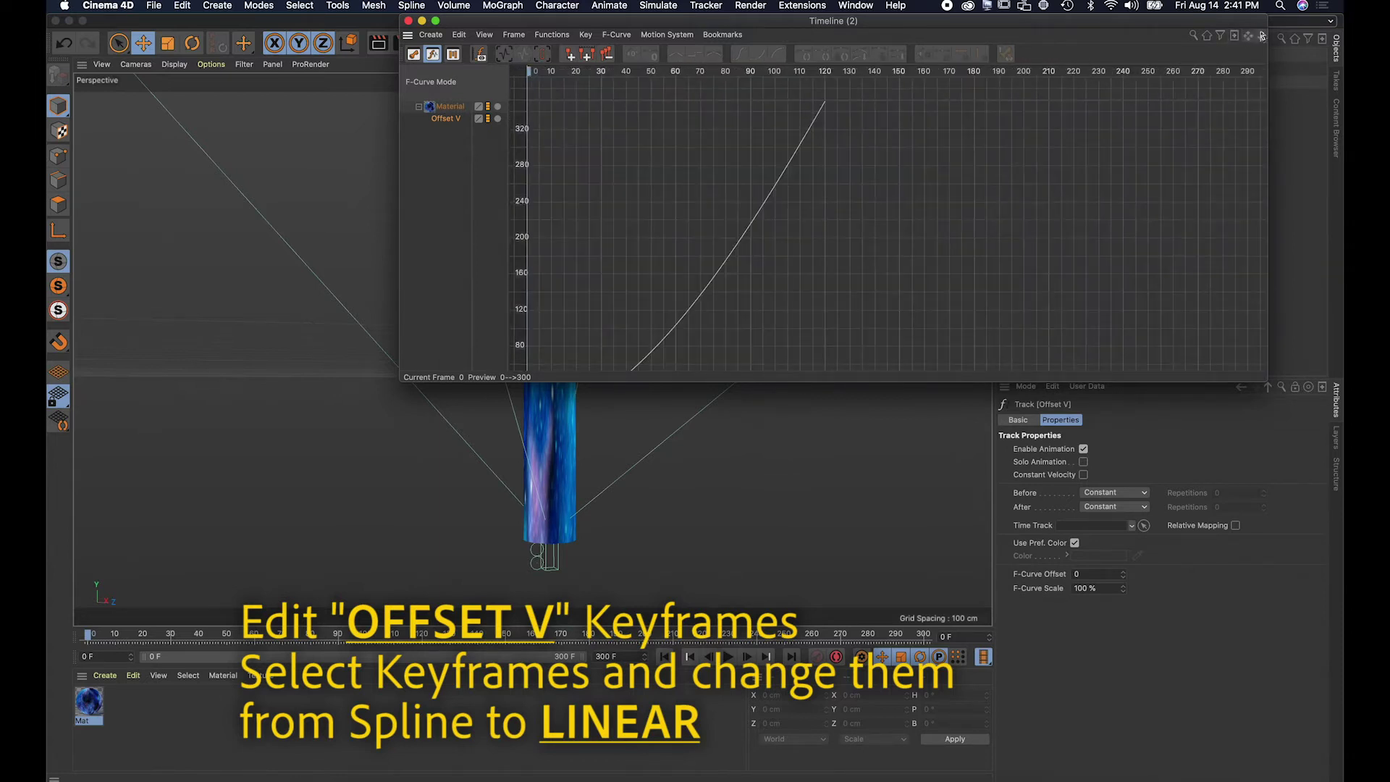
click(1262, 36)
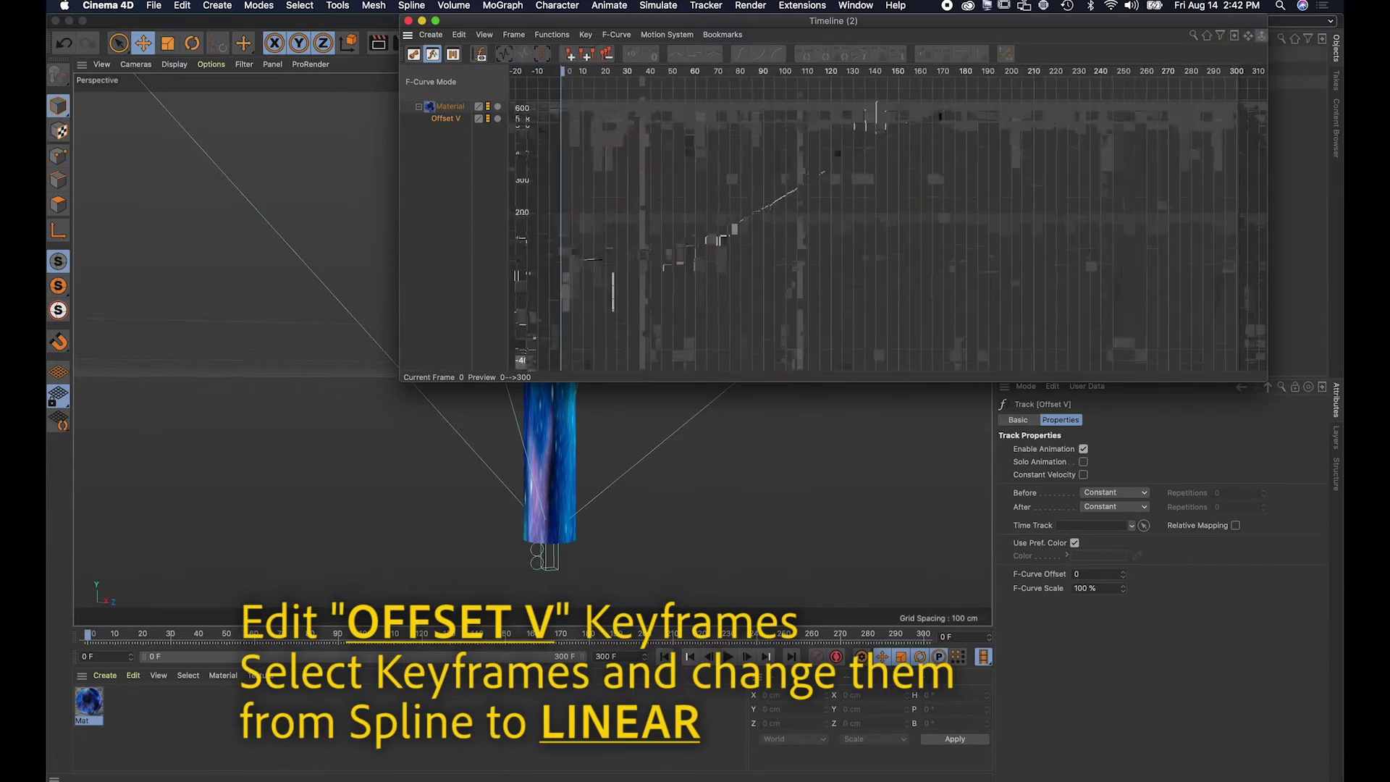
drag(1247, 101, 507, 306)
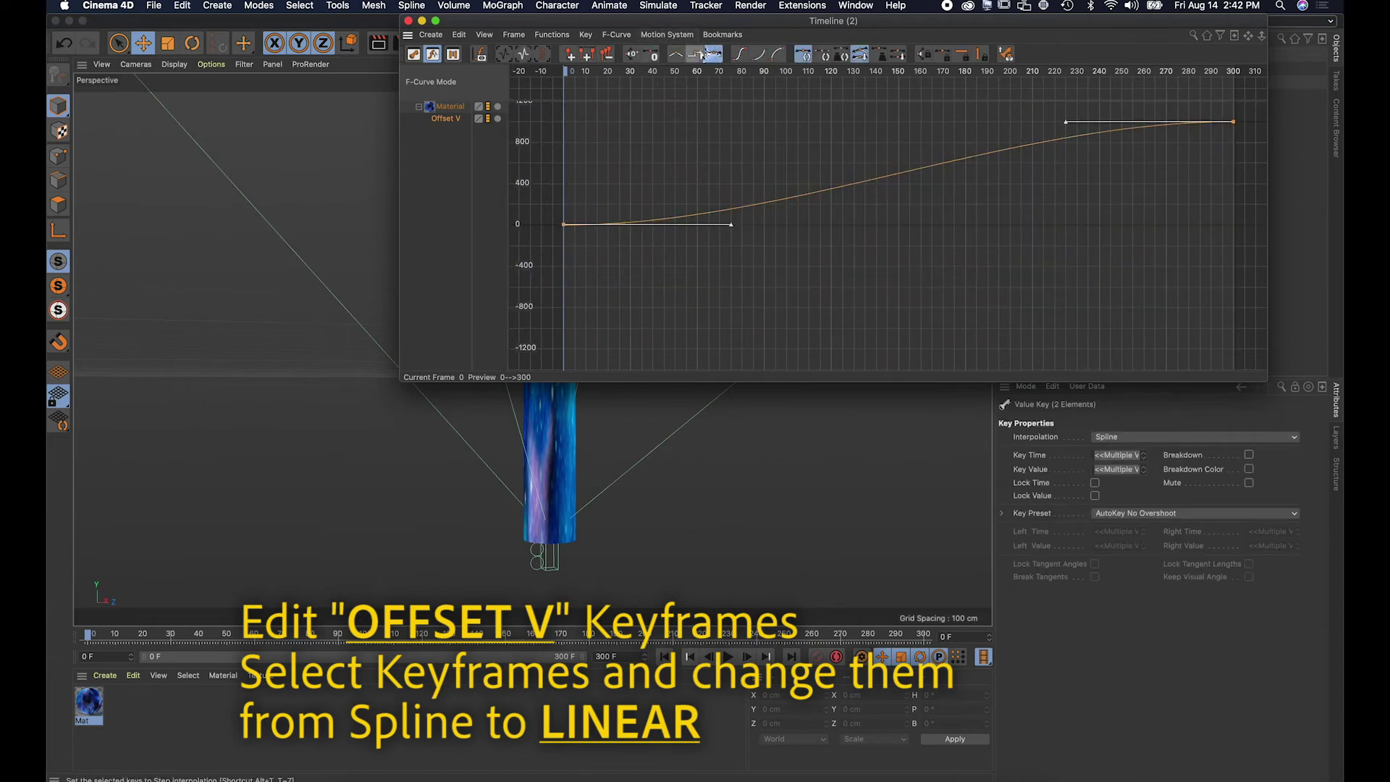
click(676, 55)
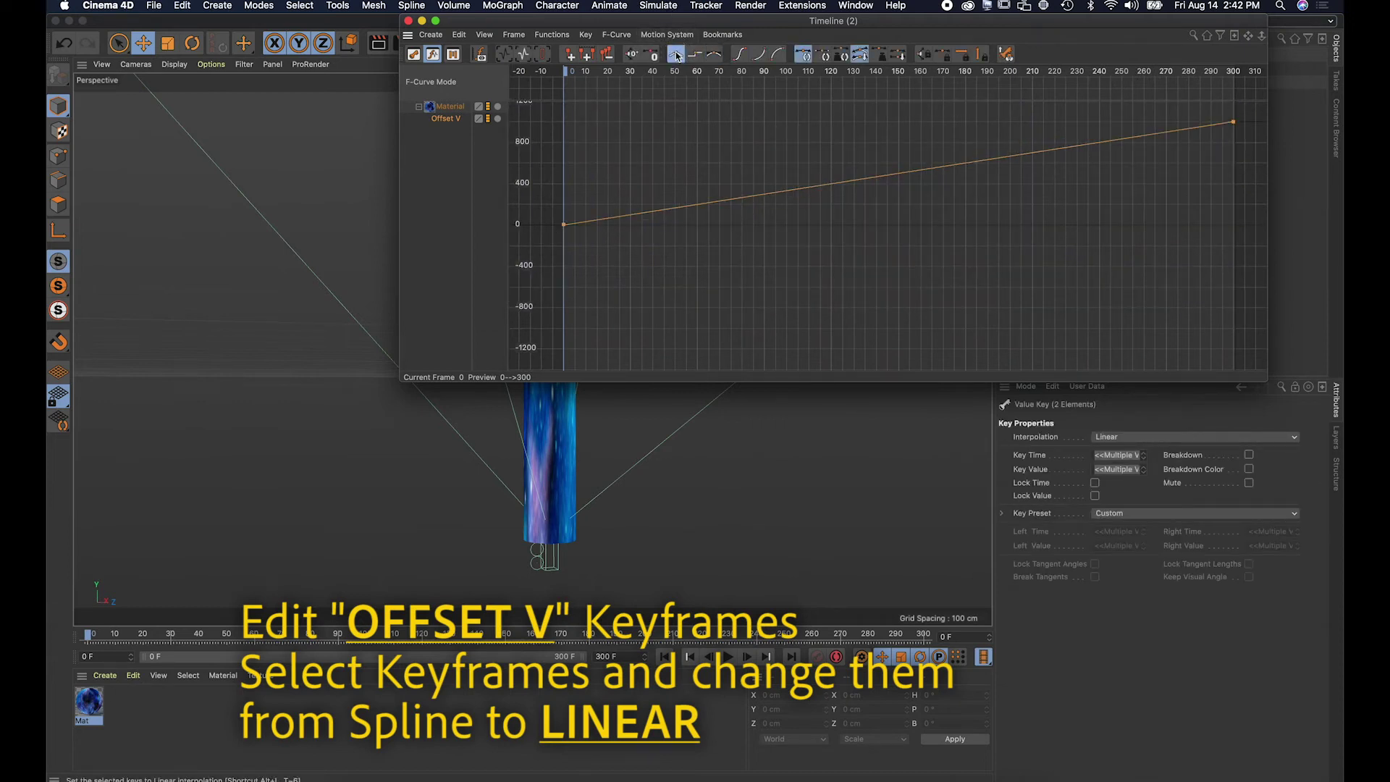
click(409, 21)
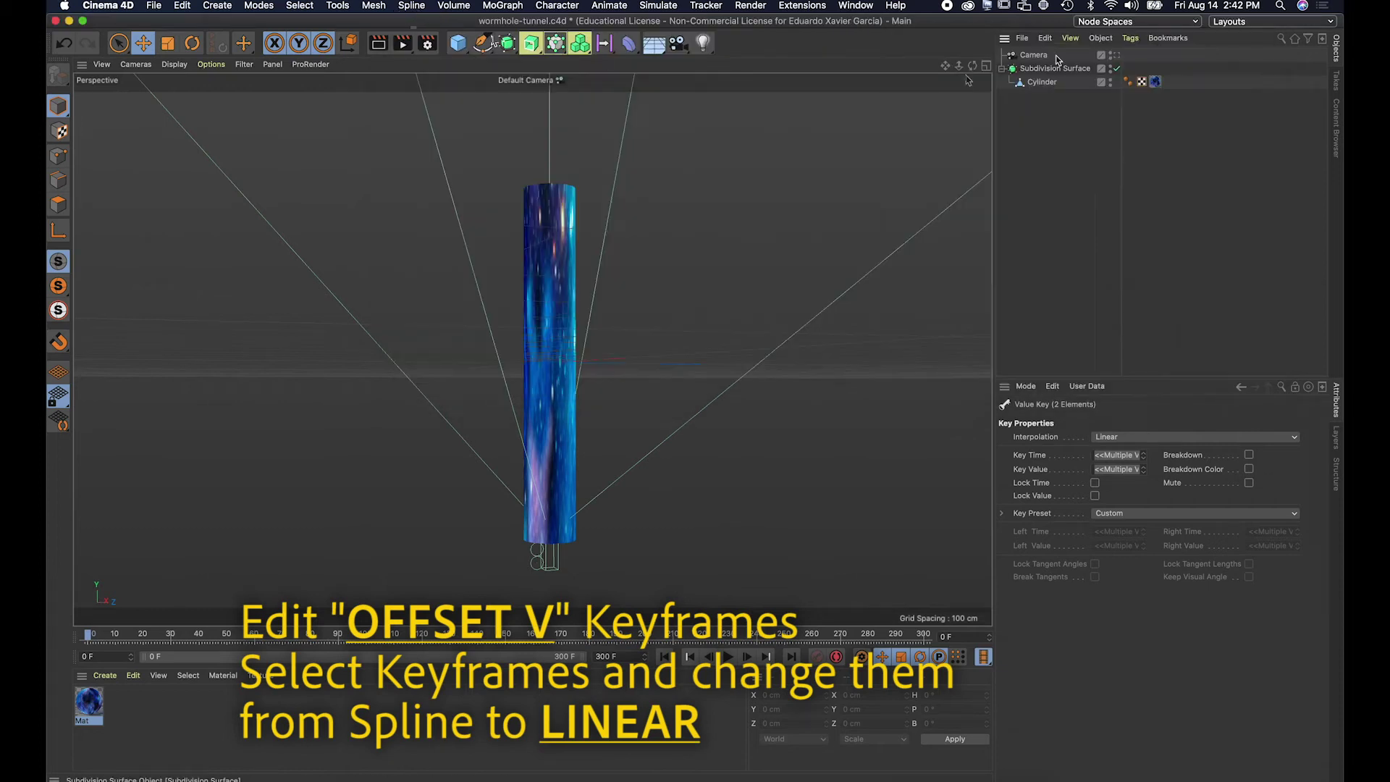
Play the constant-speed tunnel through the scene camera, stop at frame 188, and rewind to 0.
click(1116, 57)
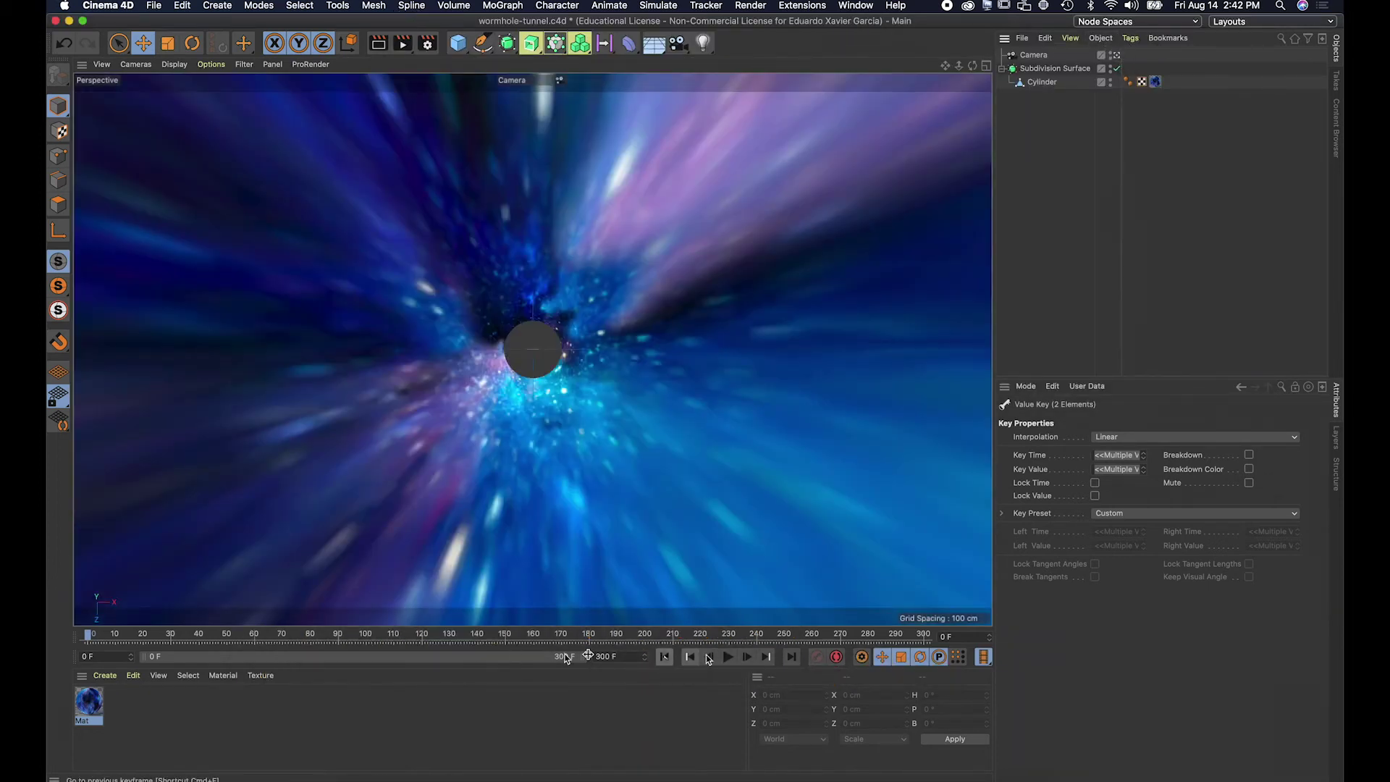
click(728, 656)
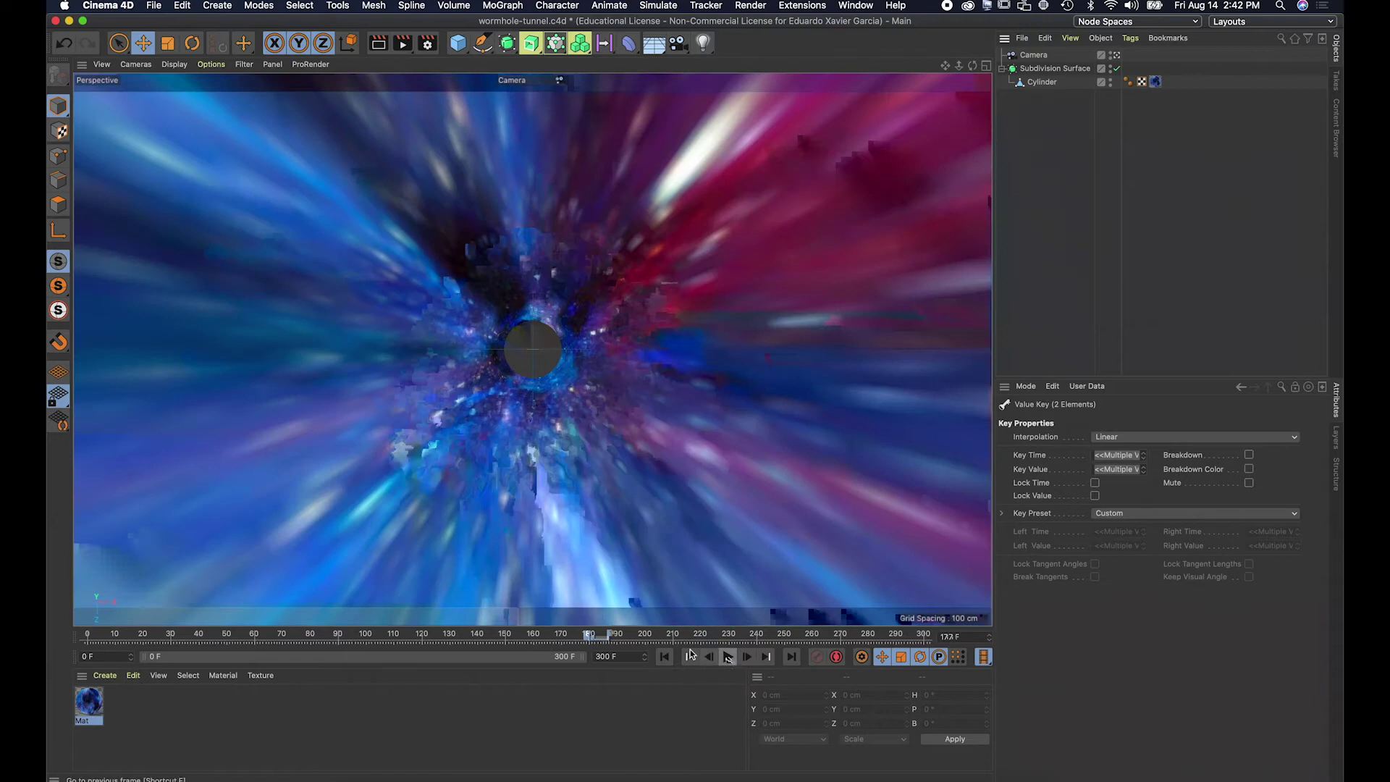
click(612, 636)
drag(612, 636, 88, 636)
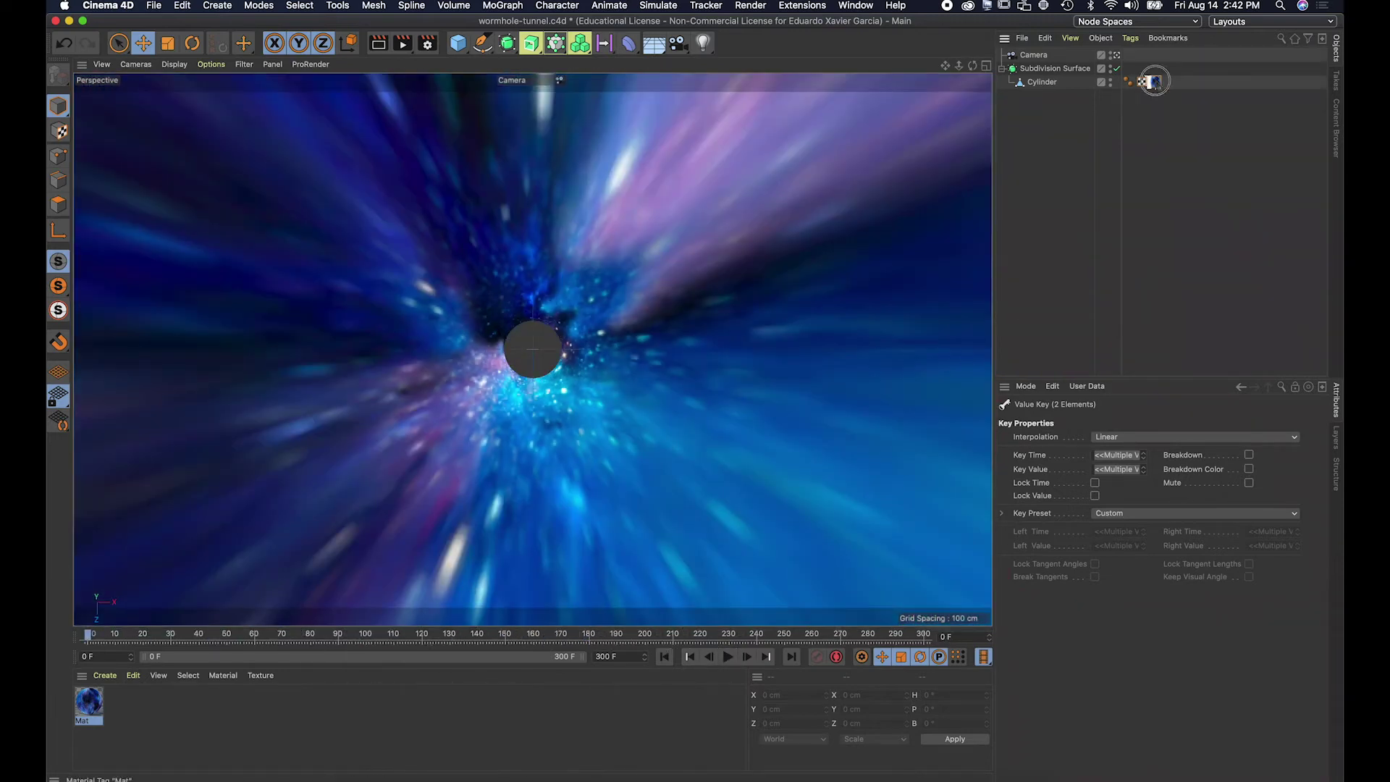
On the Cylinder's material tag, keyframe Offset U at 0% on frame 0 and a shifted value on frame 83.
click(1155, 82)
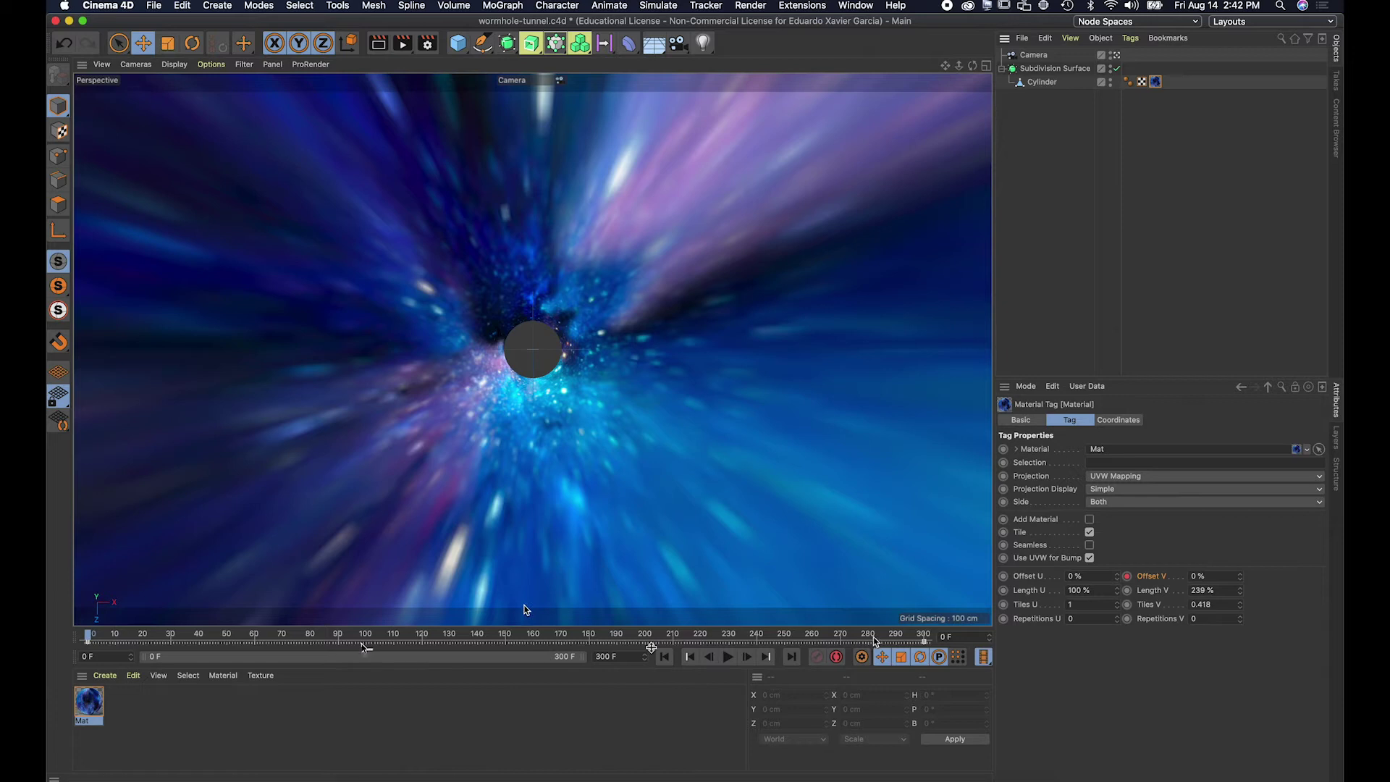
mouse_move(1117, 577)
mouse_down()
mouse_move(1133, 576)
mouse_move(1119, 579)
mouse_up()
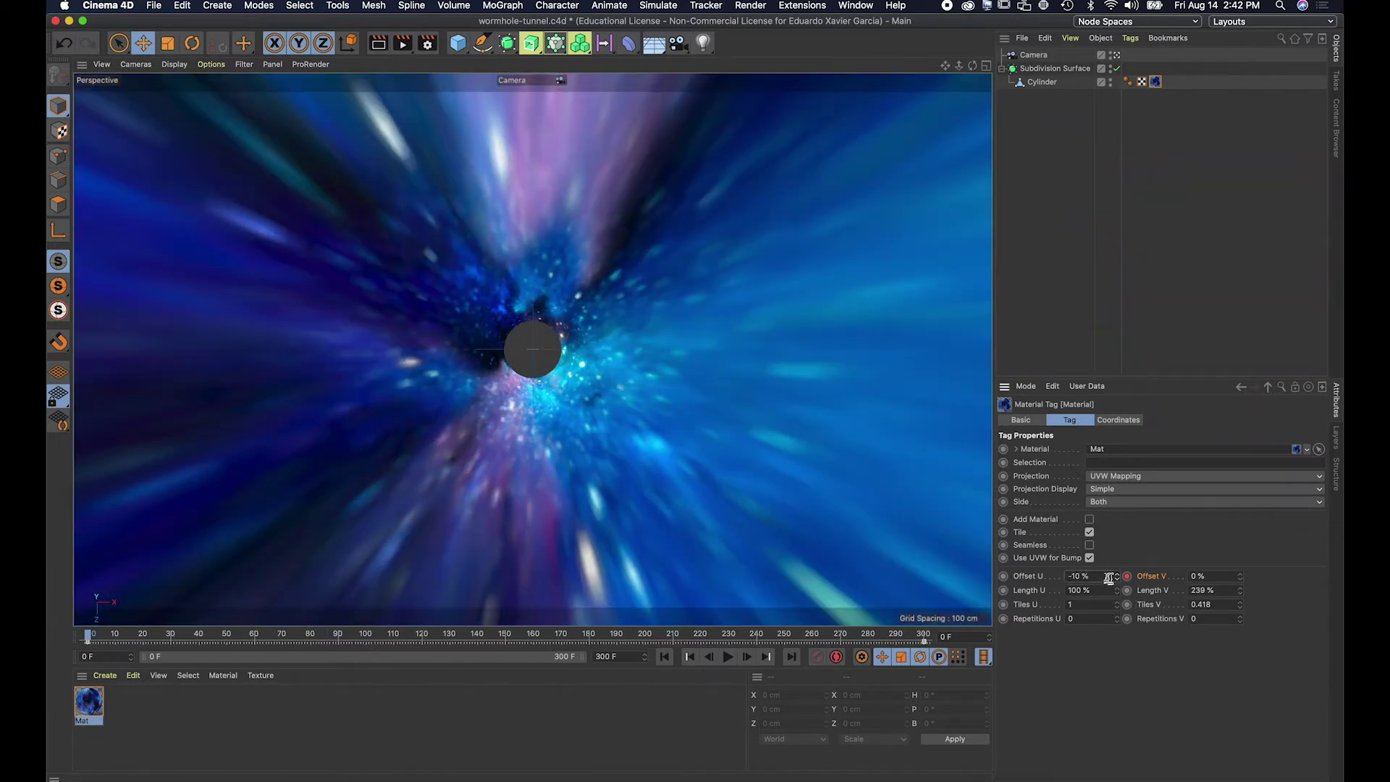
click(1108, 577)
text(0)
key(Tab)
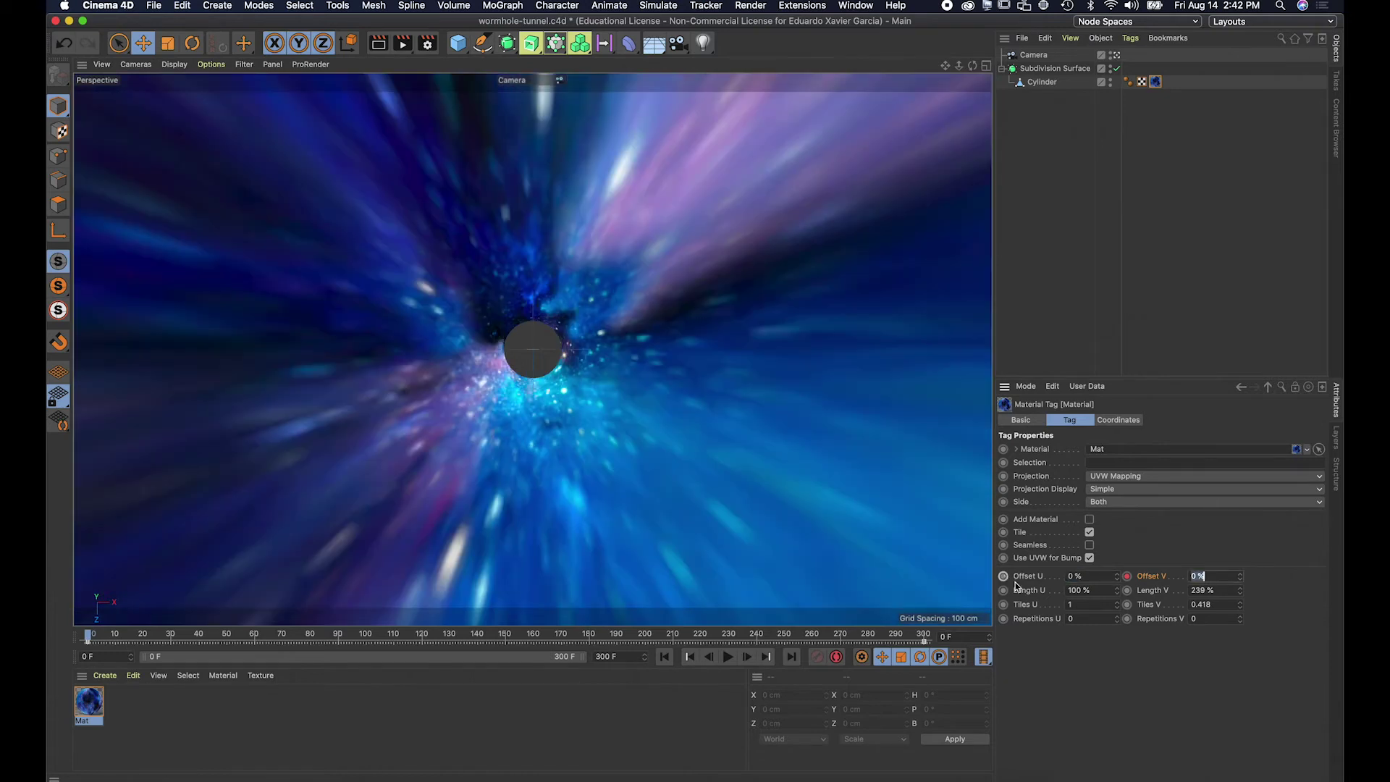
click(1004, 577)
drag(88, 636, 319, 638)
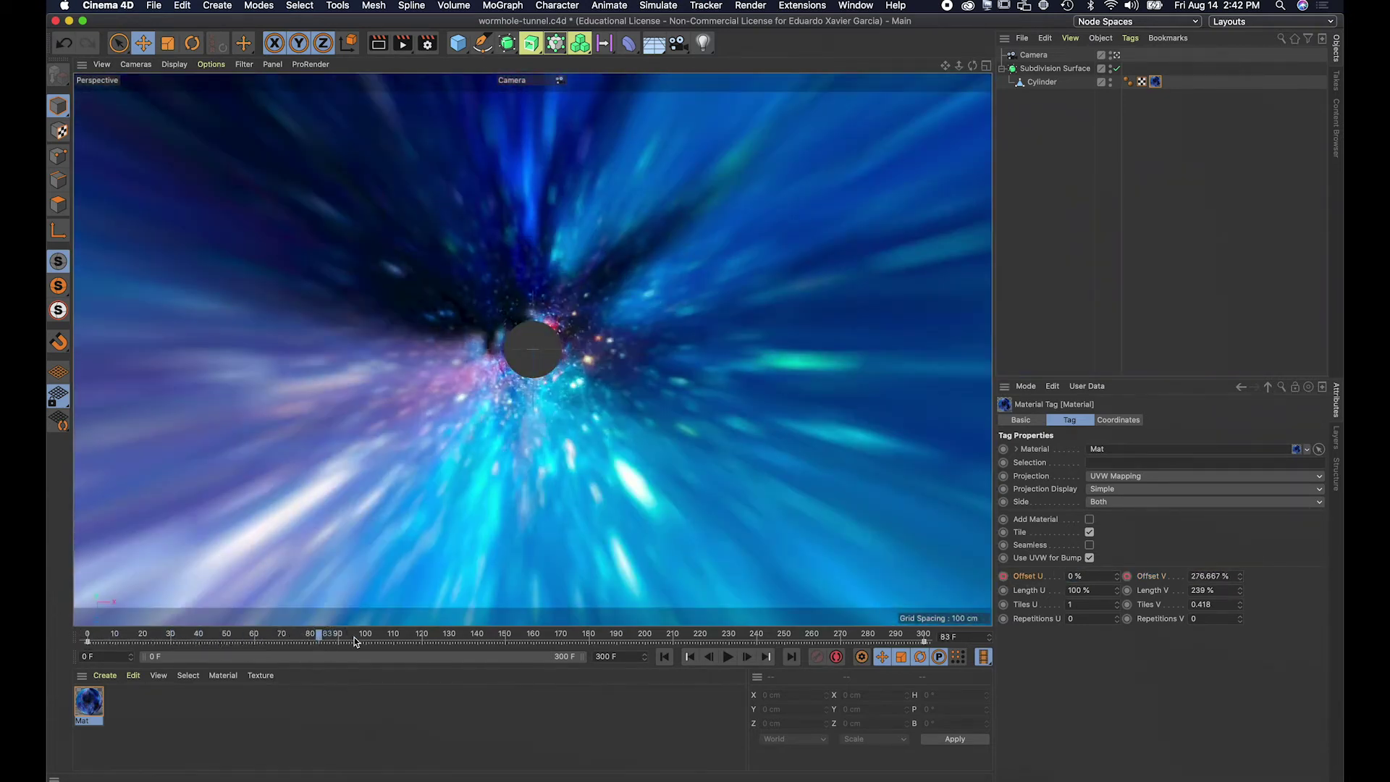
drag(1116, 575, 1027, 585)
click(1004, 577)
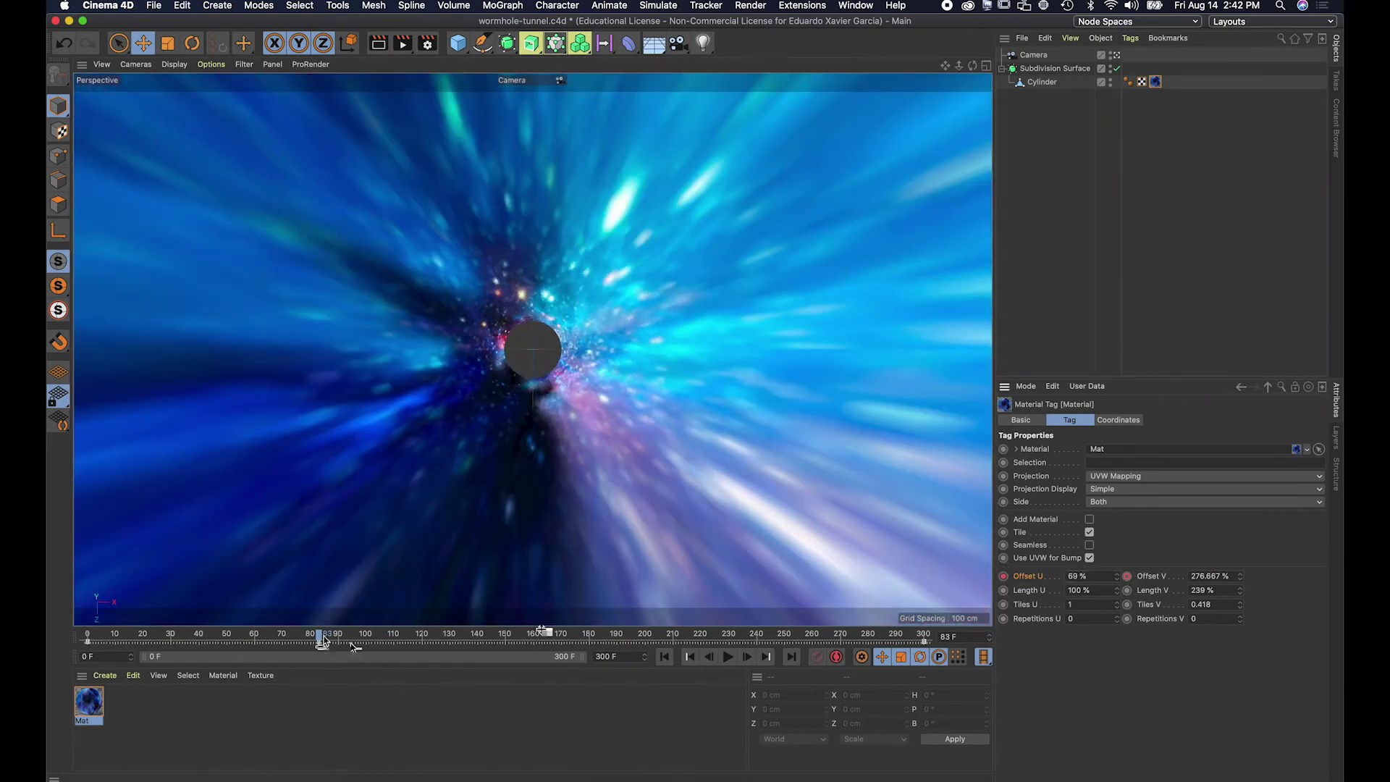
Keyframe Offset U at about -47% on frame 164, then set about 44% at frame 242 and 0% at 300.
drag(319, 637, 545, 637)
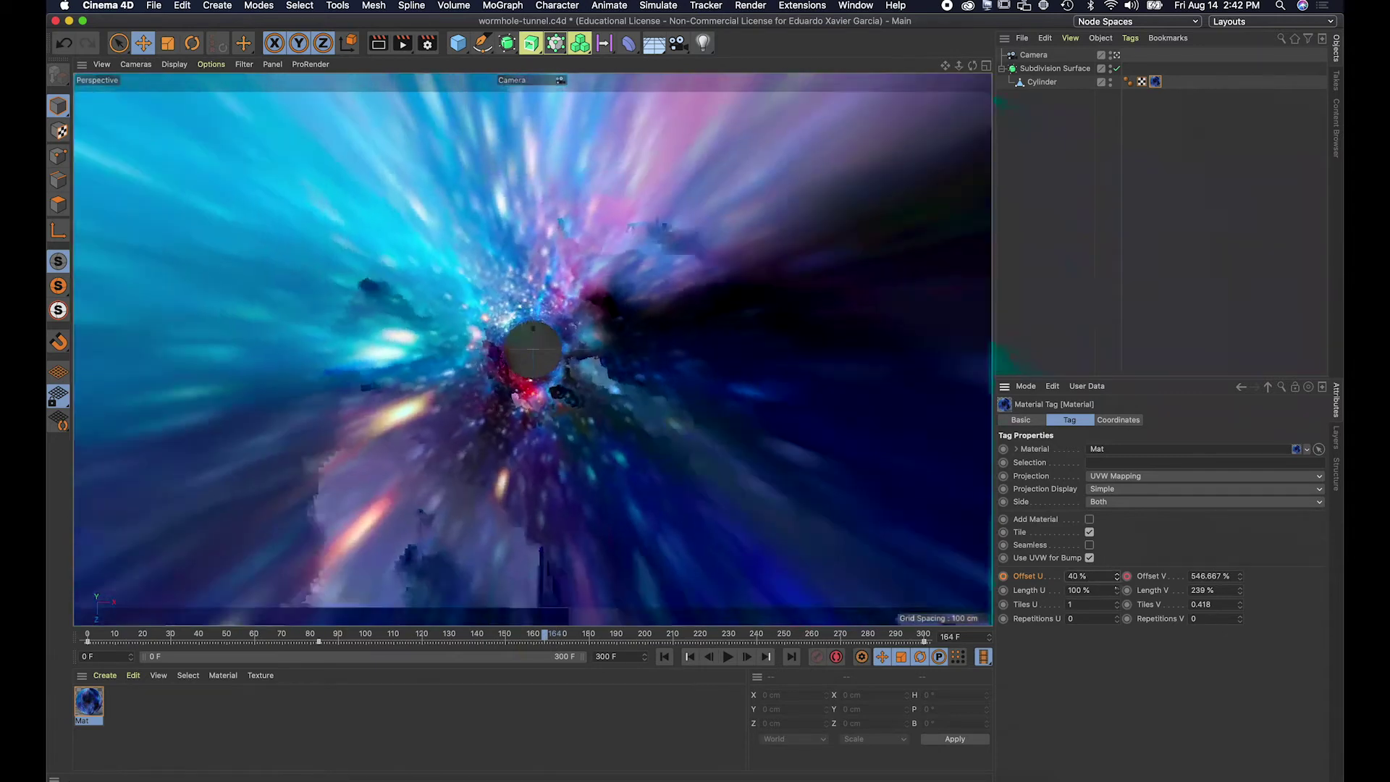
drag(1116, 576, 1068, 585)
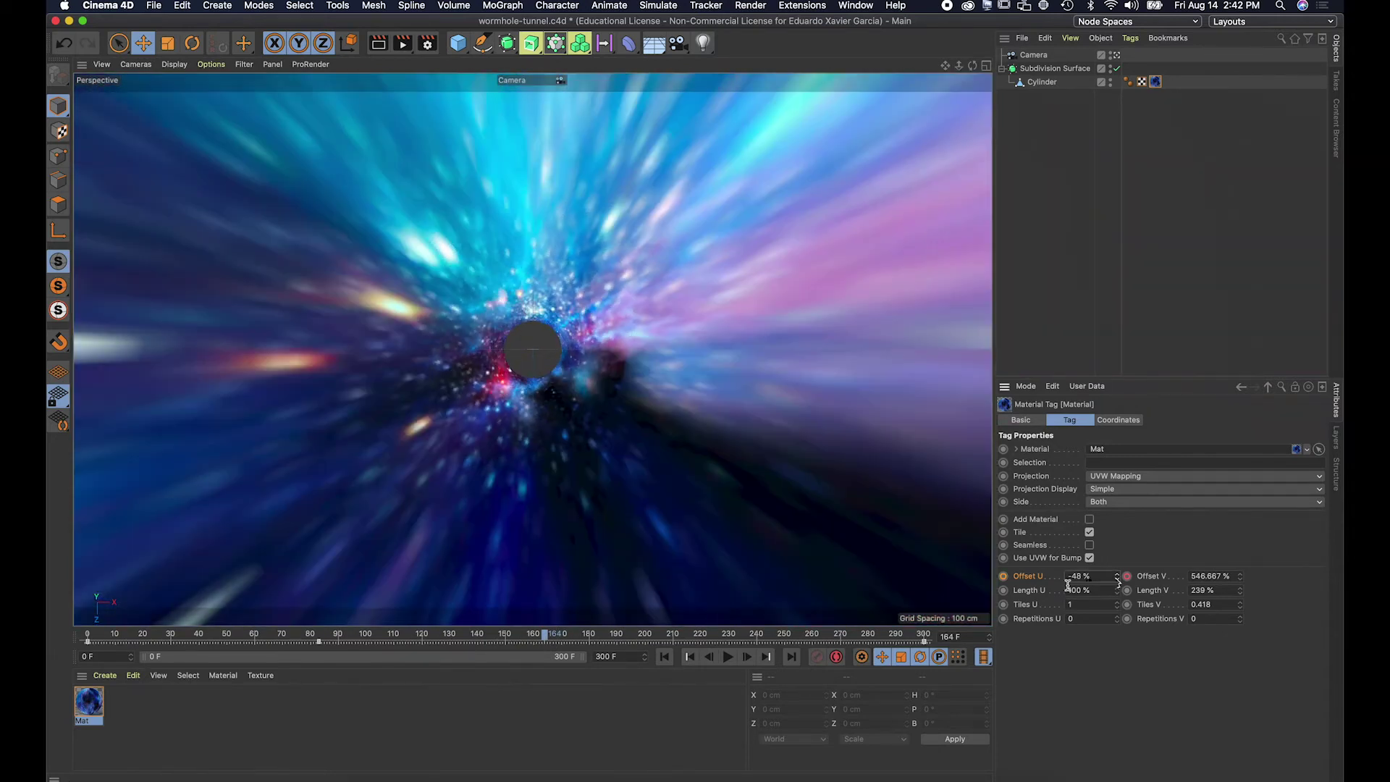
click(1004, 576)
drag(576, 642, 764, 647)
drag(1047, 590, 1112, 576)
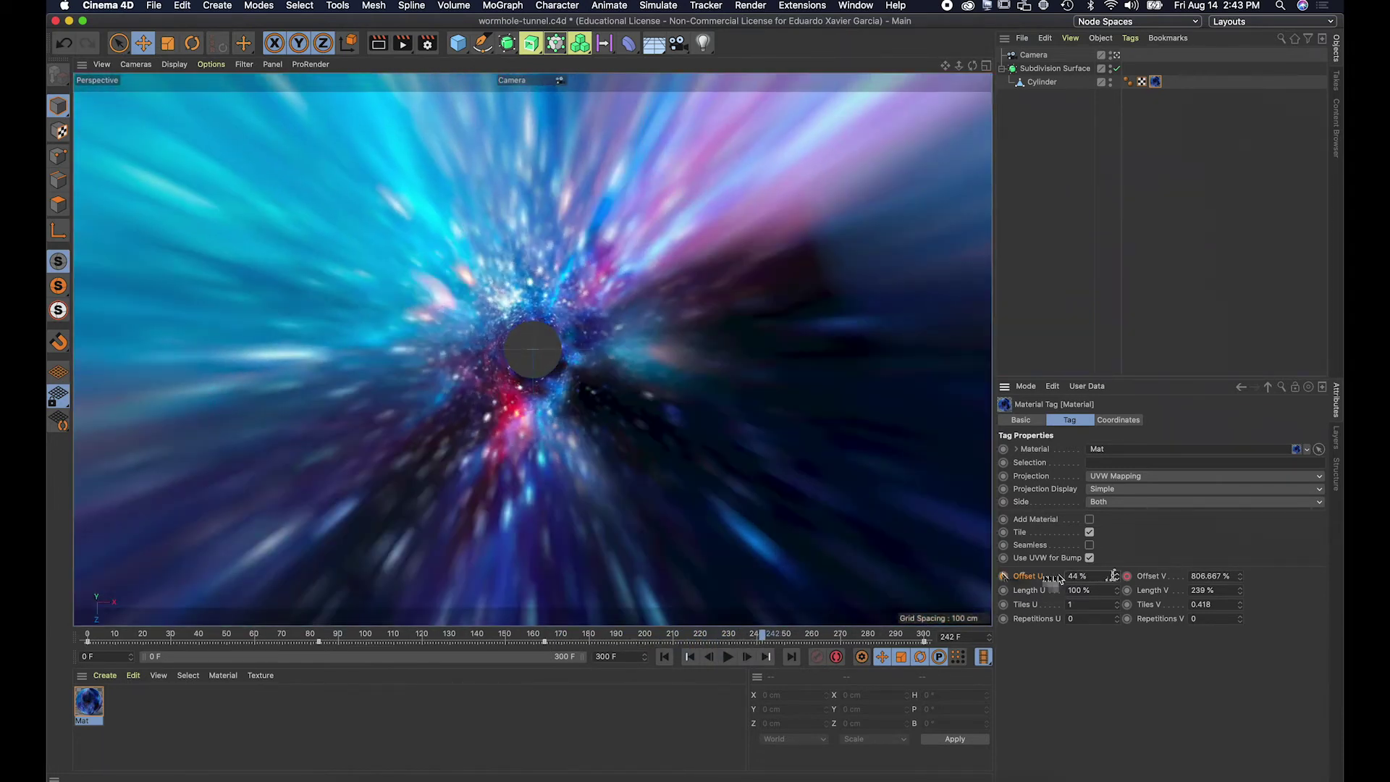
drag(764, 639, 996, 646)
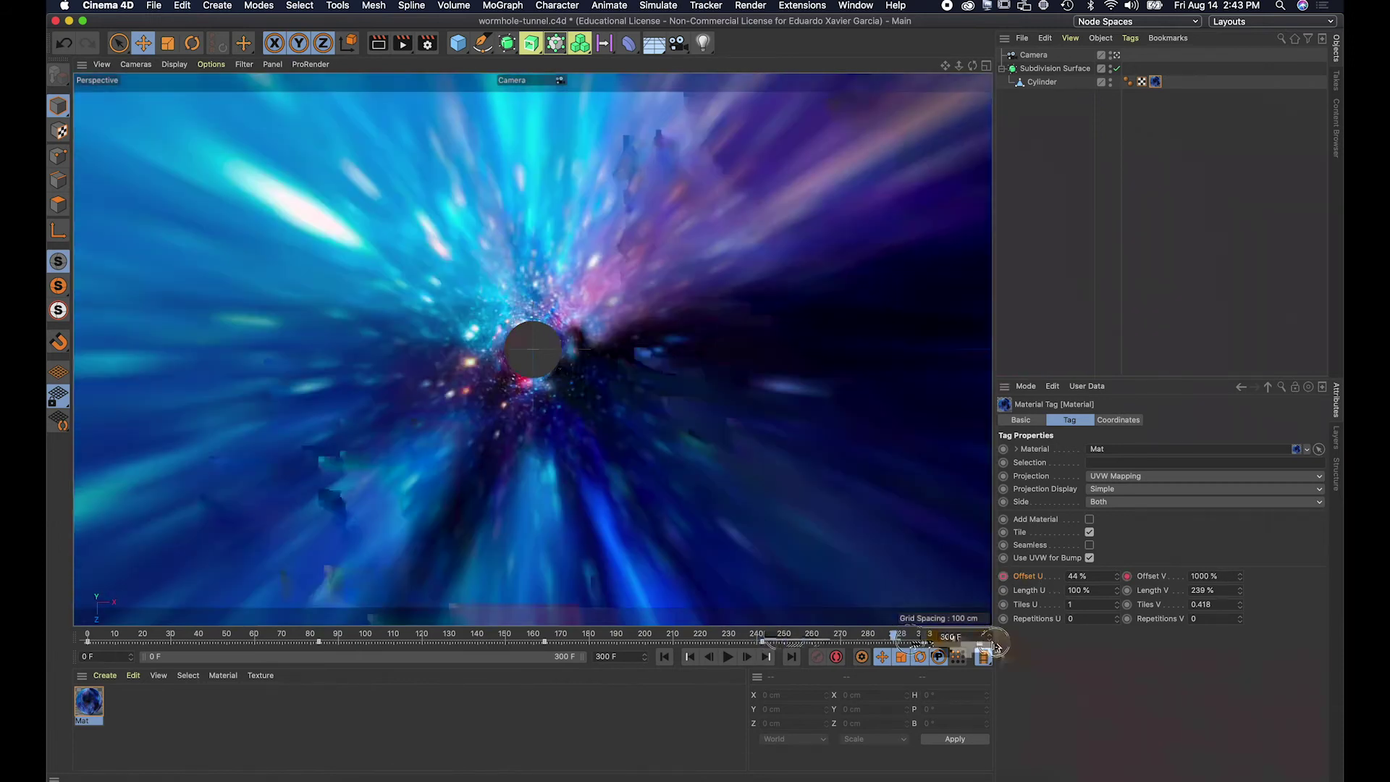
drag(1115, 577, 1116, 609)
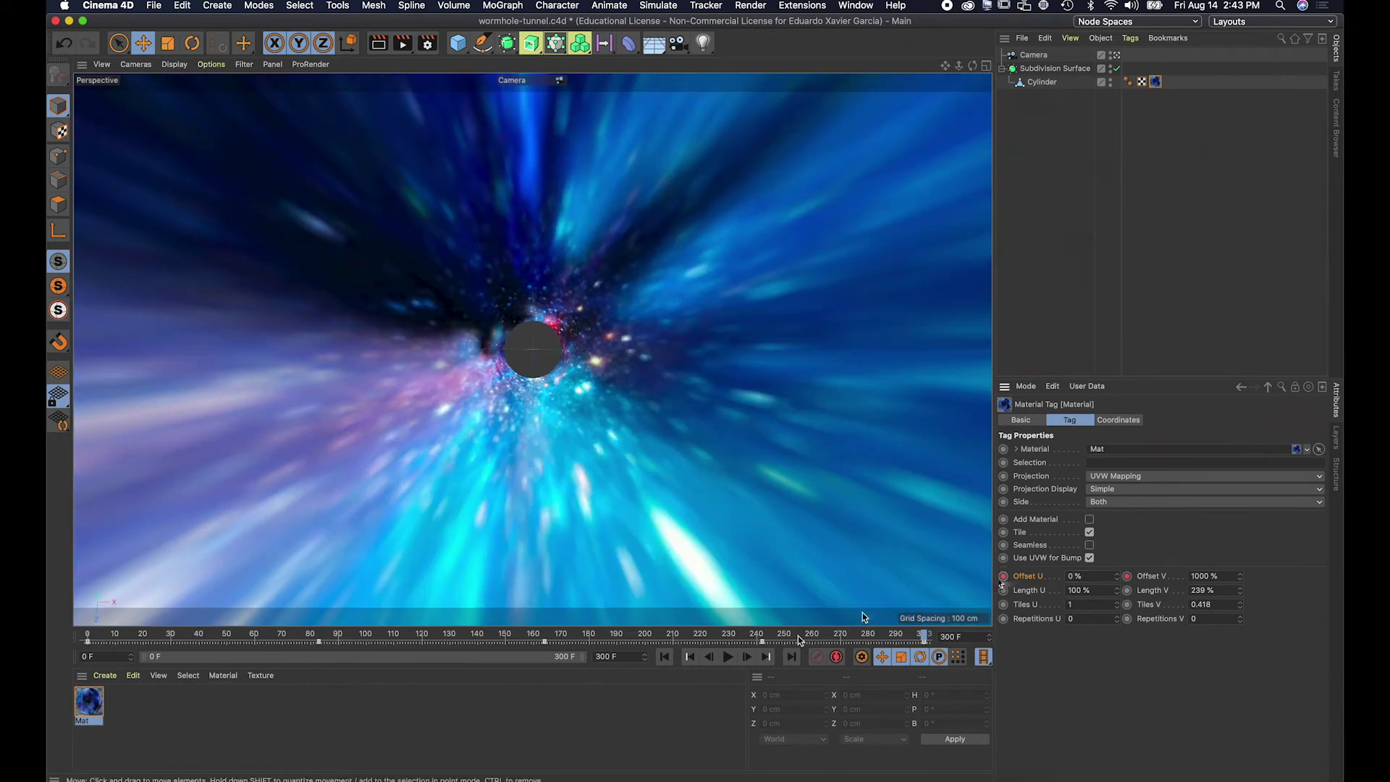
click(728, 656)
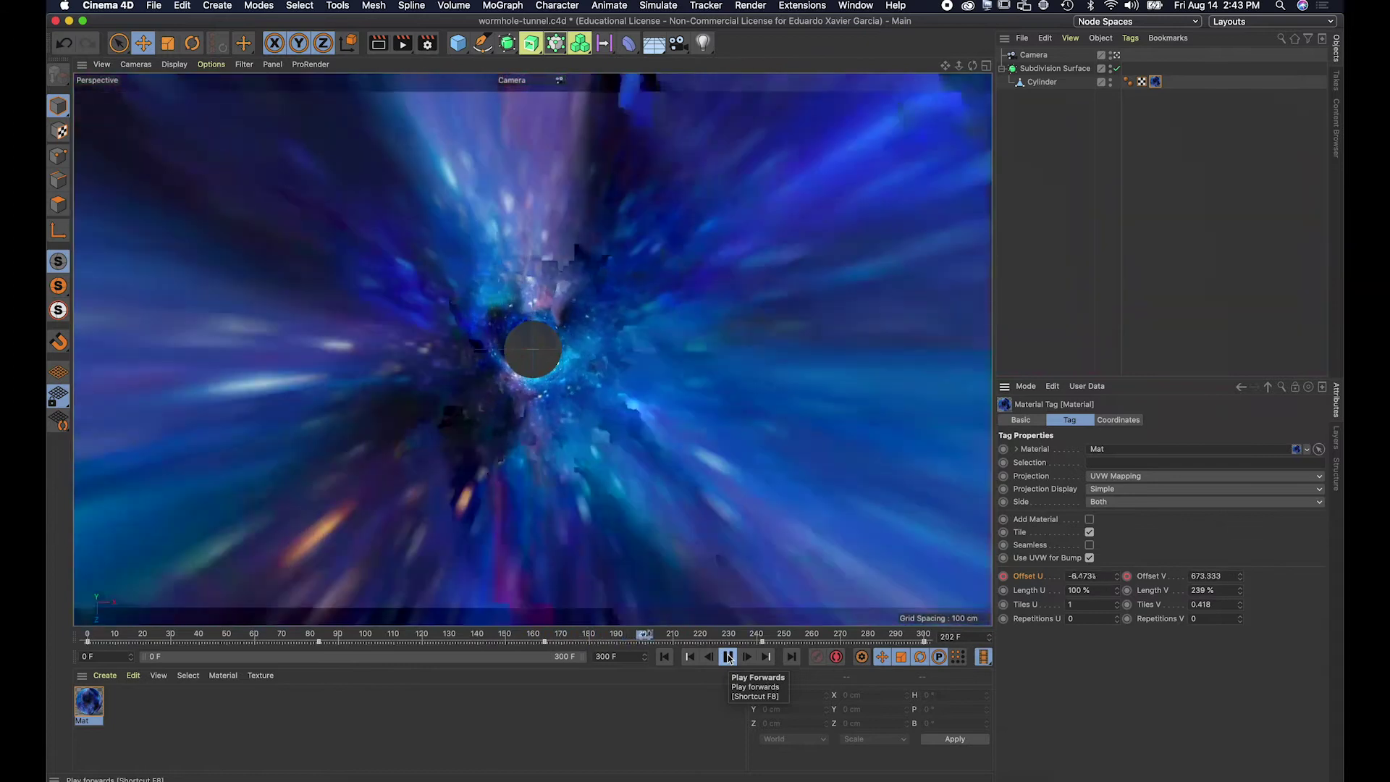
click(729, 657)
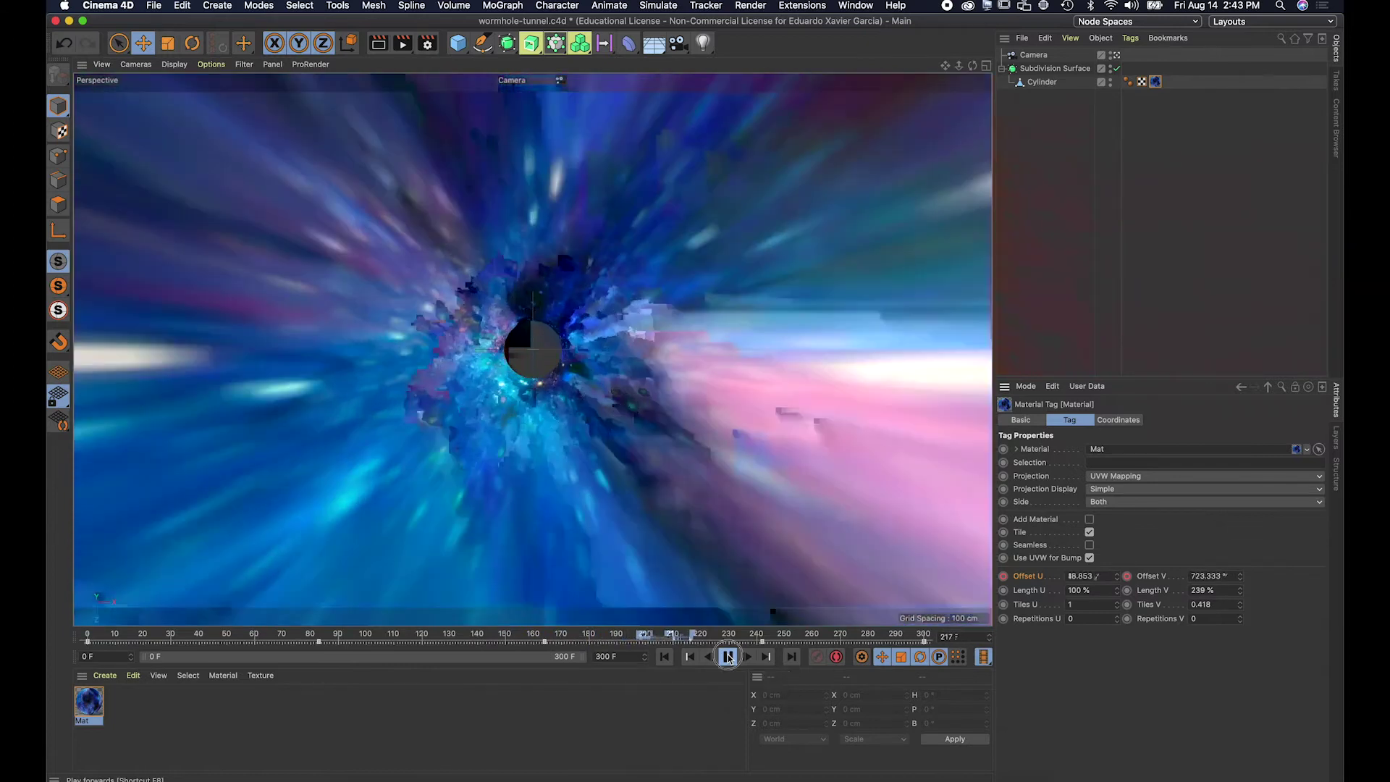
Add a Bend deformer under the Cylinder, fit it to its parent, and give it negative strength.
click(1064, 126)
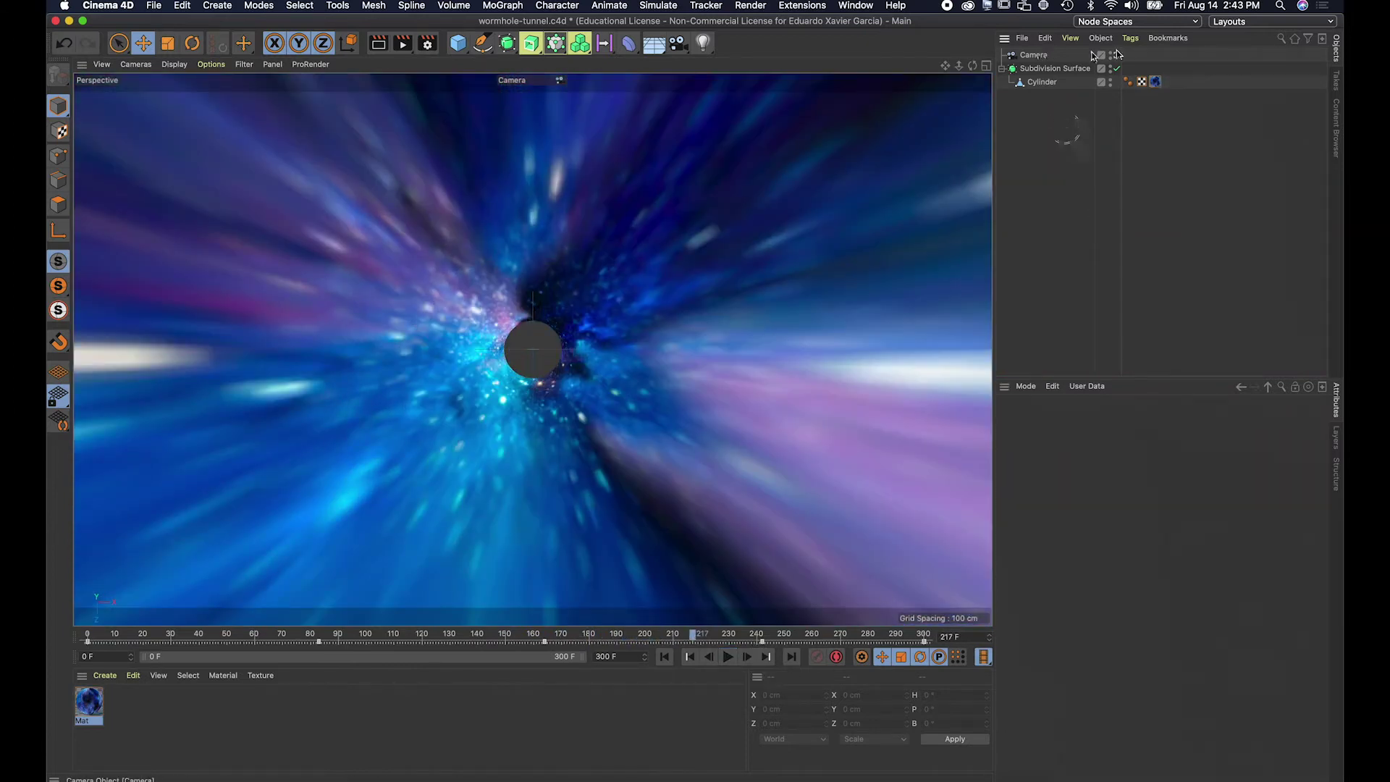
click(1115, 55)
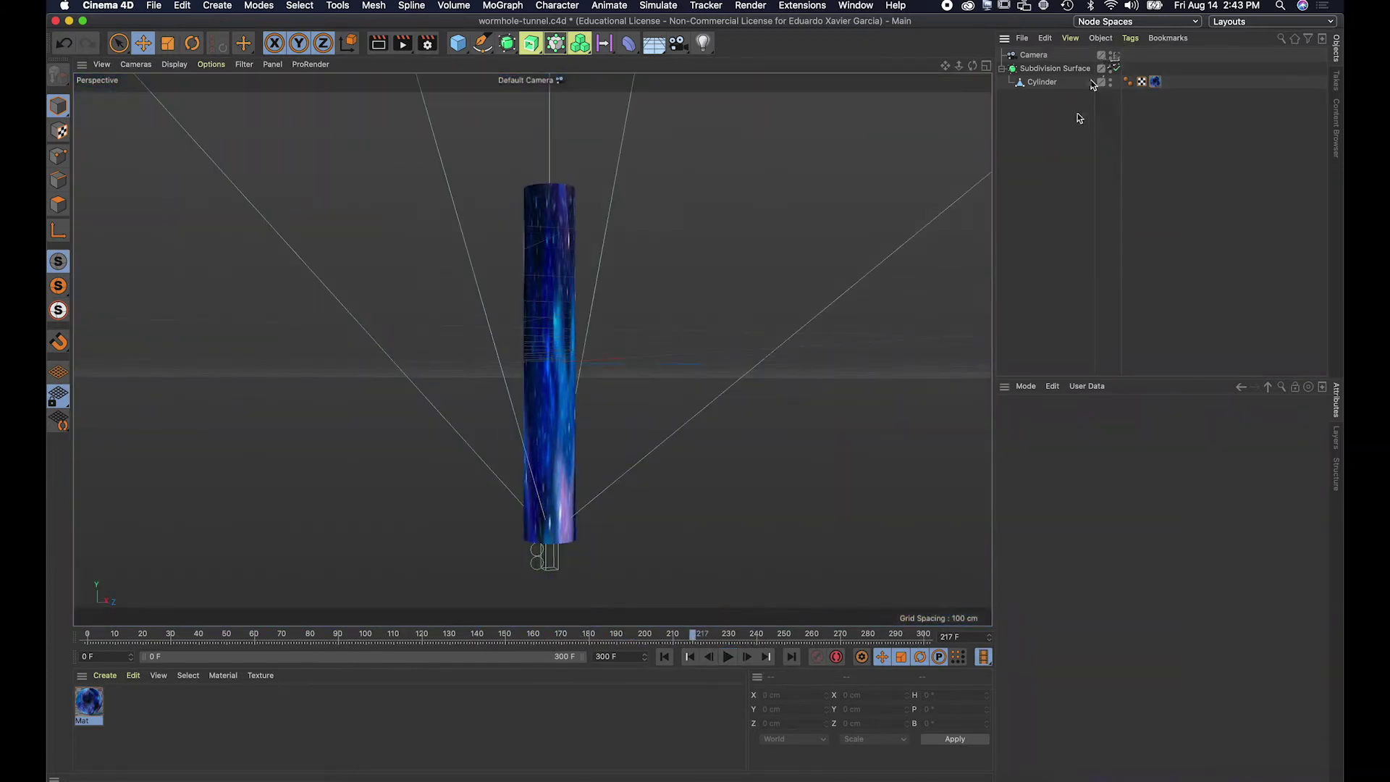
click(628, 44)
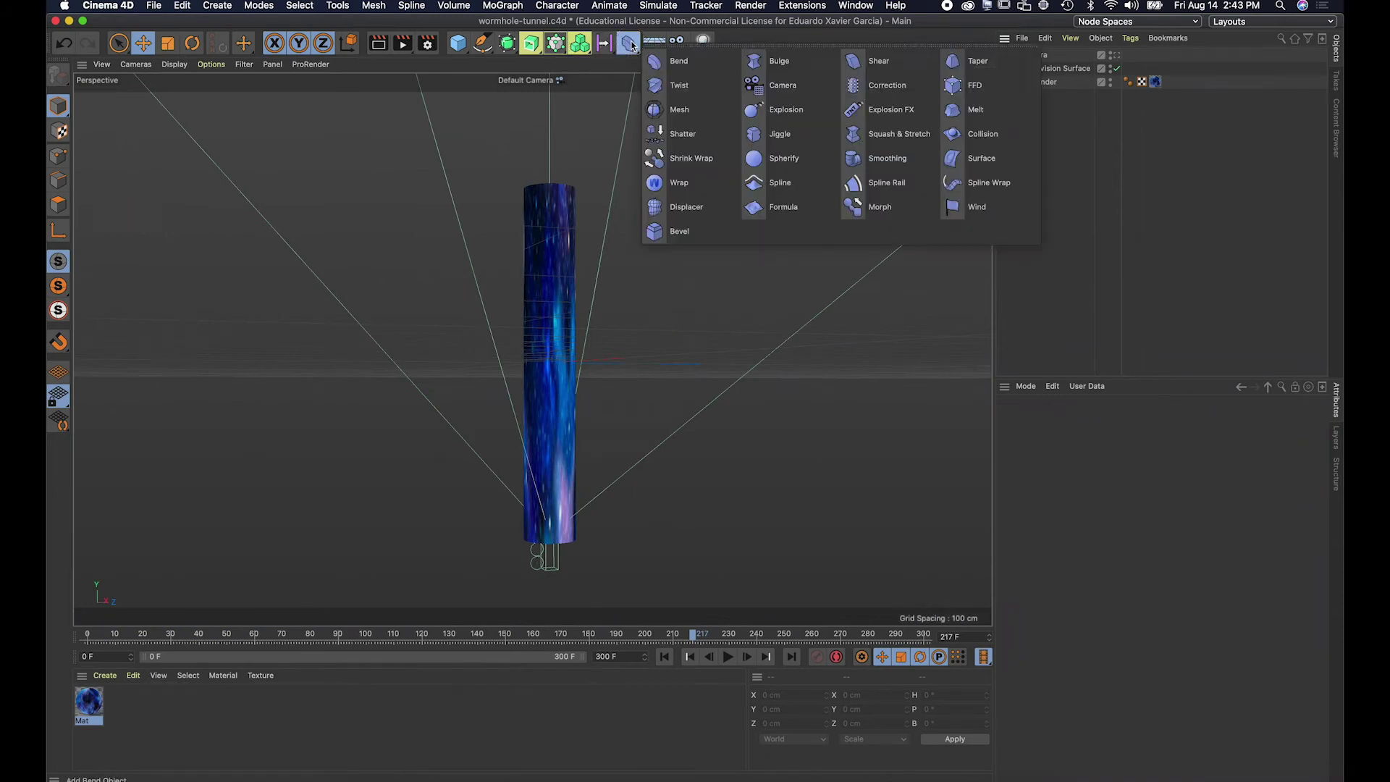
click(680, 62)
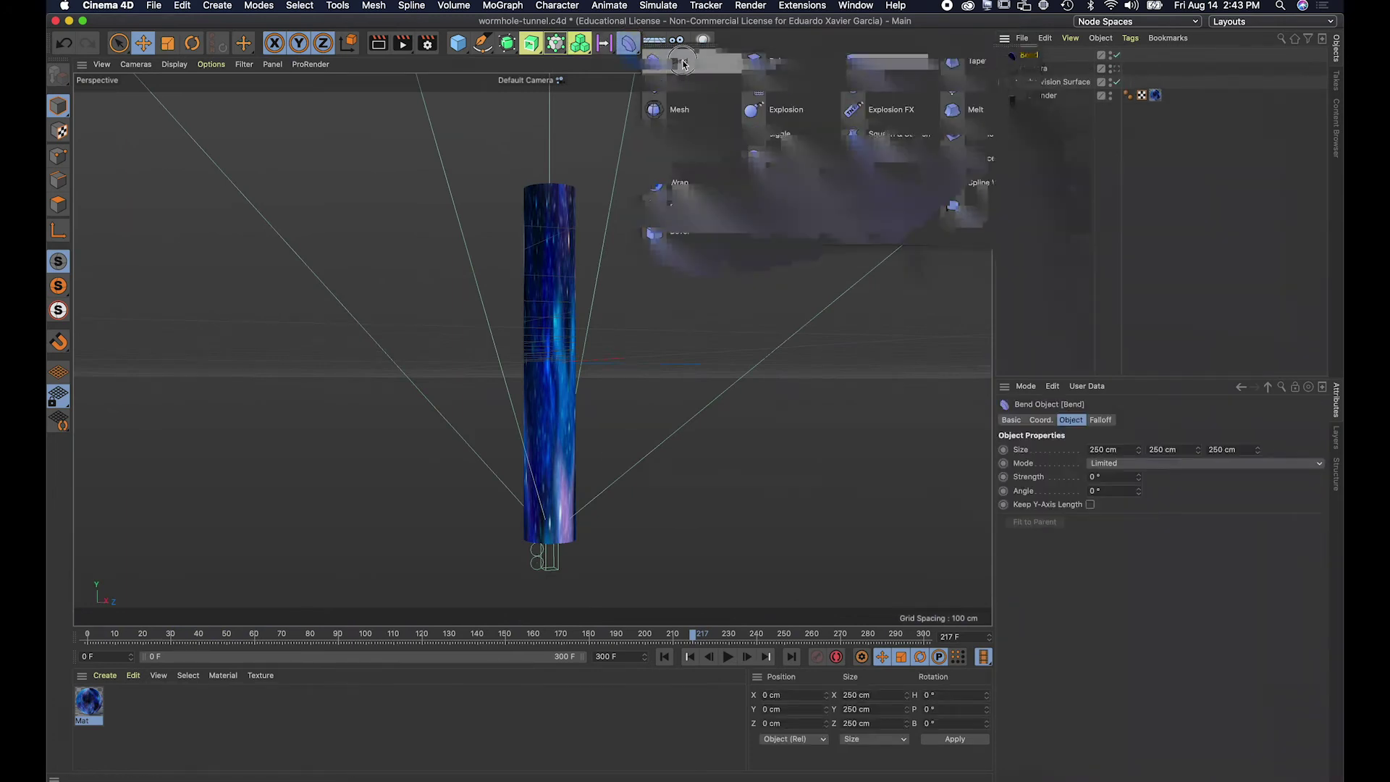
click(1030, 56)
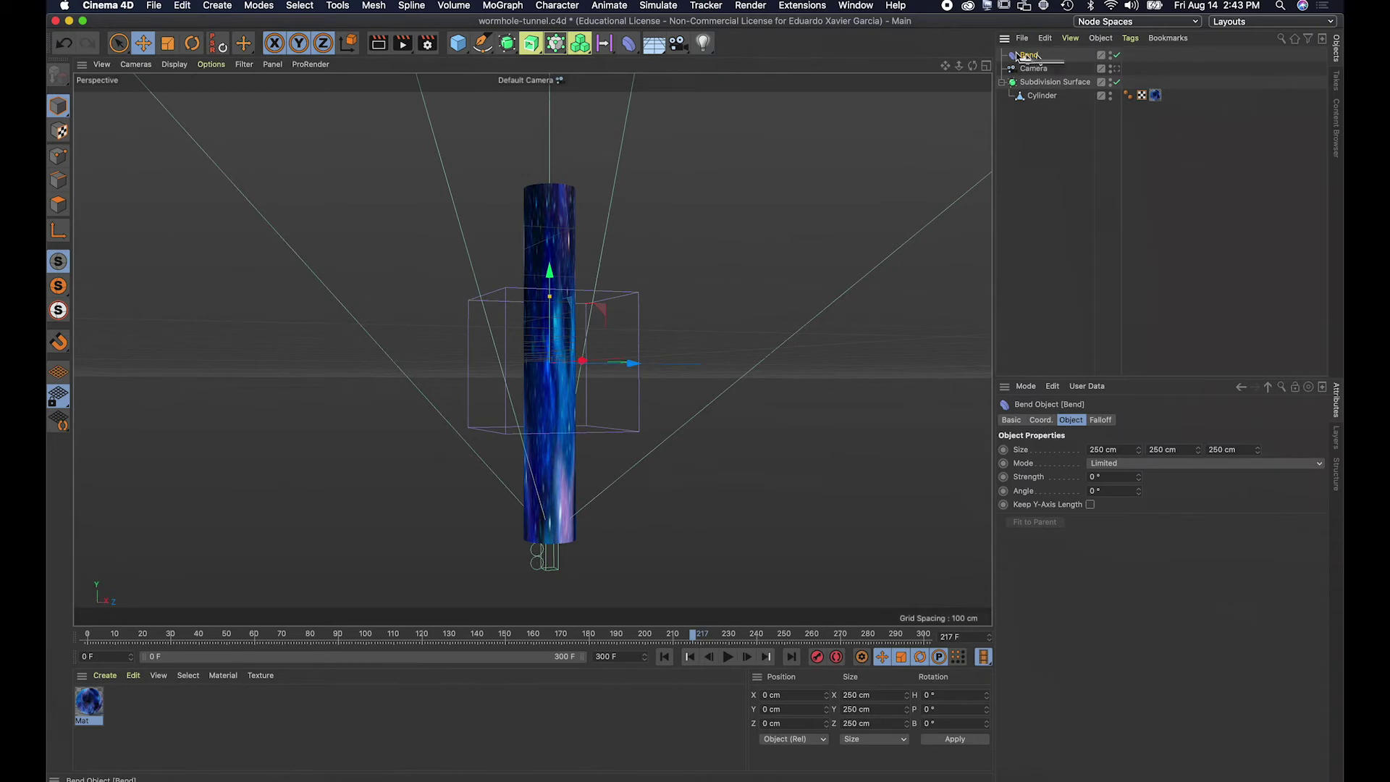
drag(1023, 56, 1041, 99)
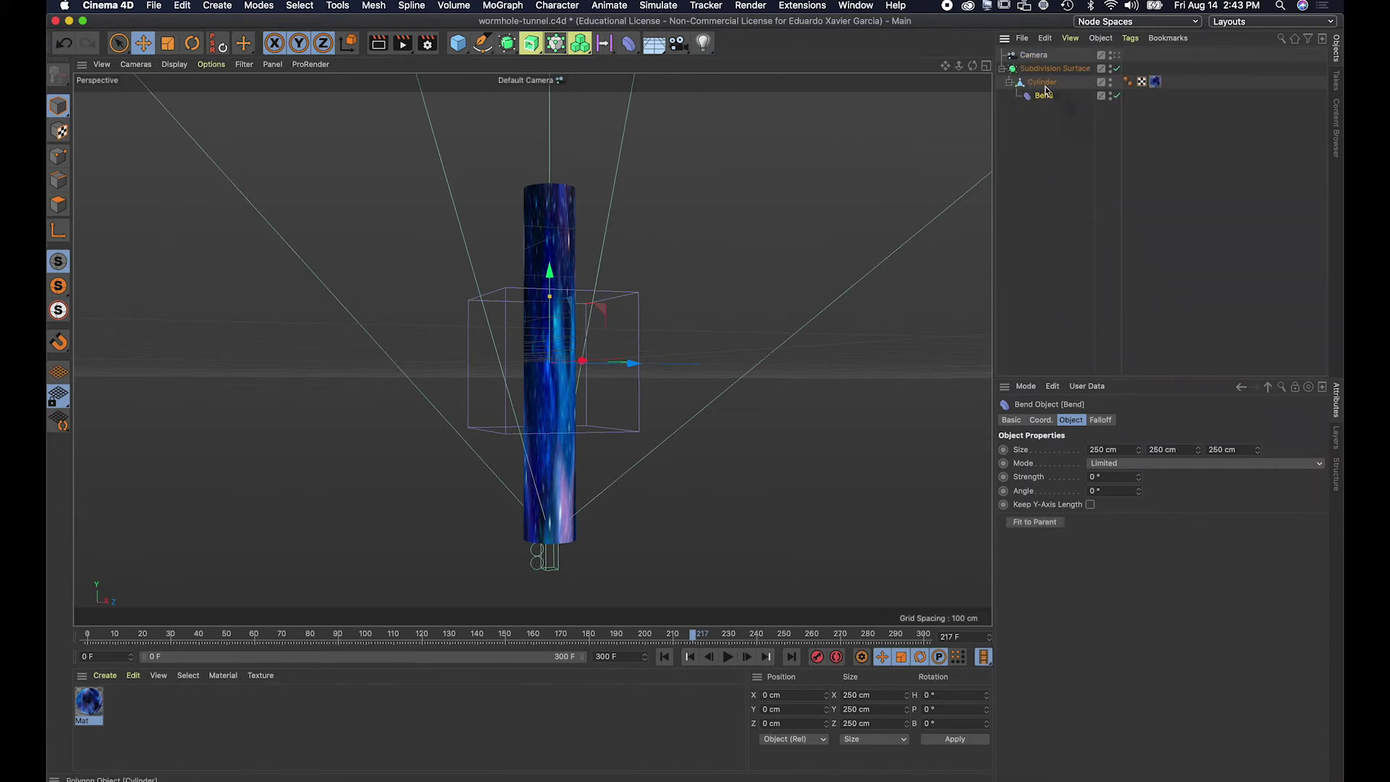
click(1041, 523)
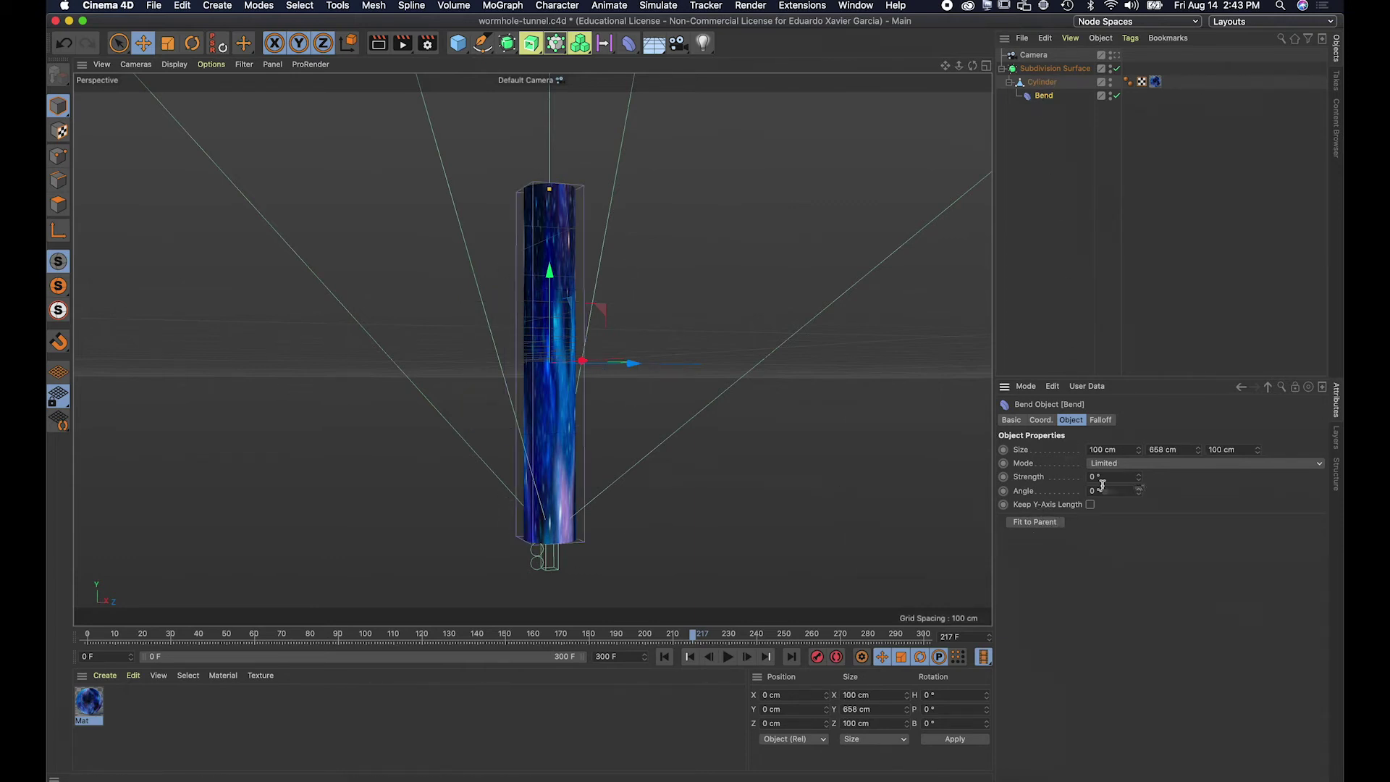
drag(1138, 476, 1093, 476)
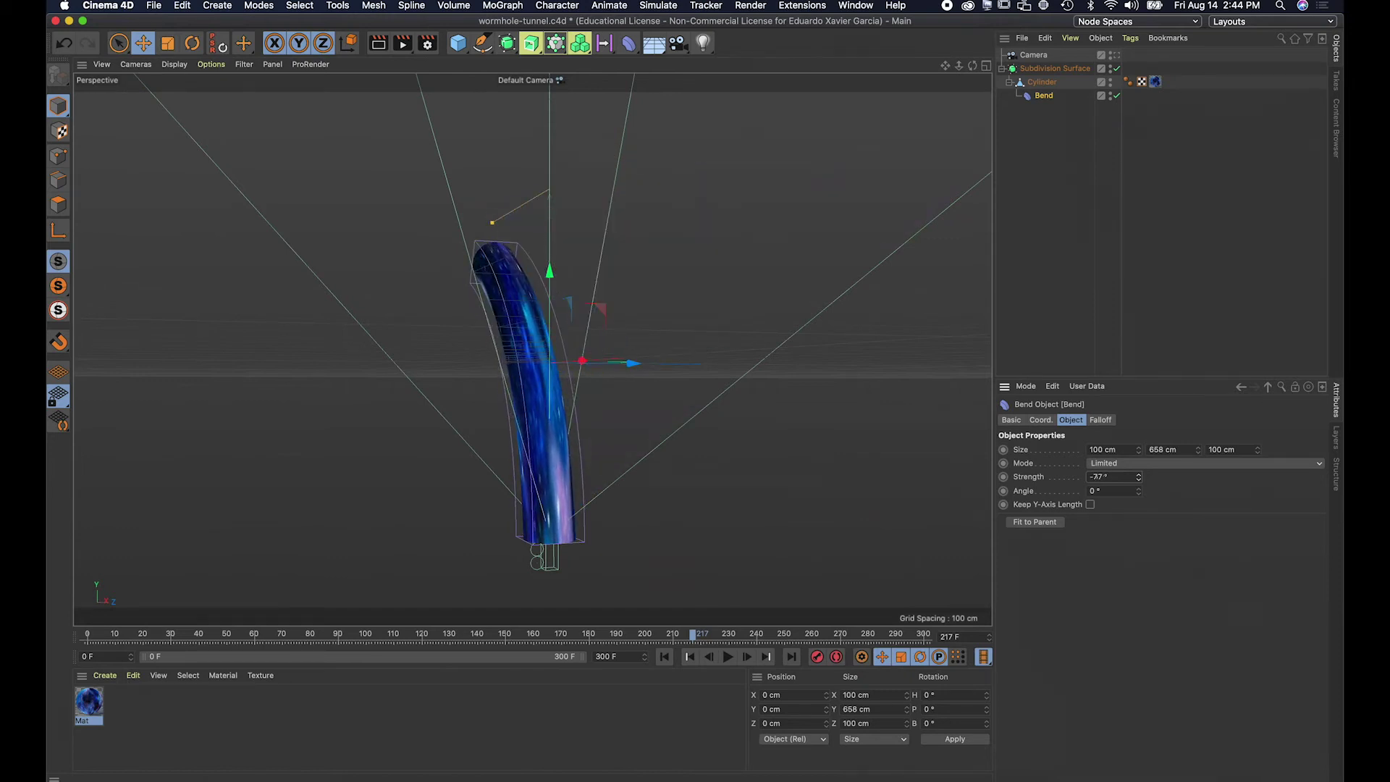
Through the scene camera, adjust the Bend strength to about -57° and scrub back to check the curve.
click(1115, 55)
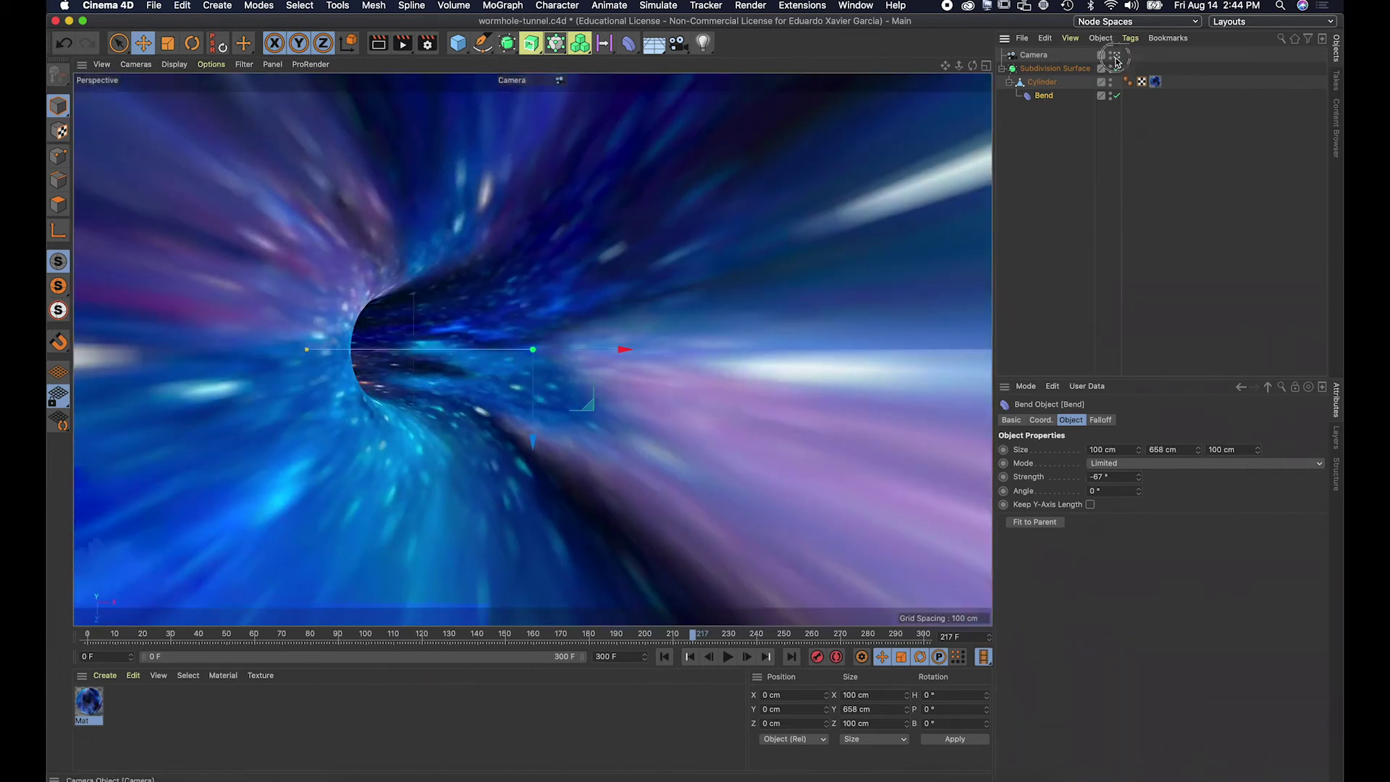
drag(1140, 477, 1111, 477)
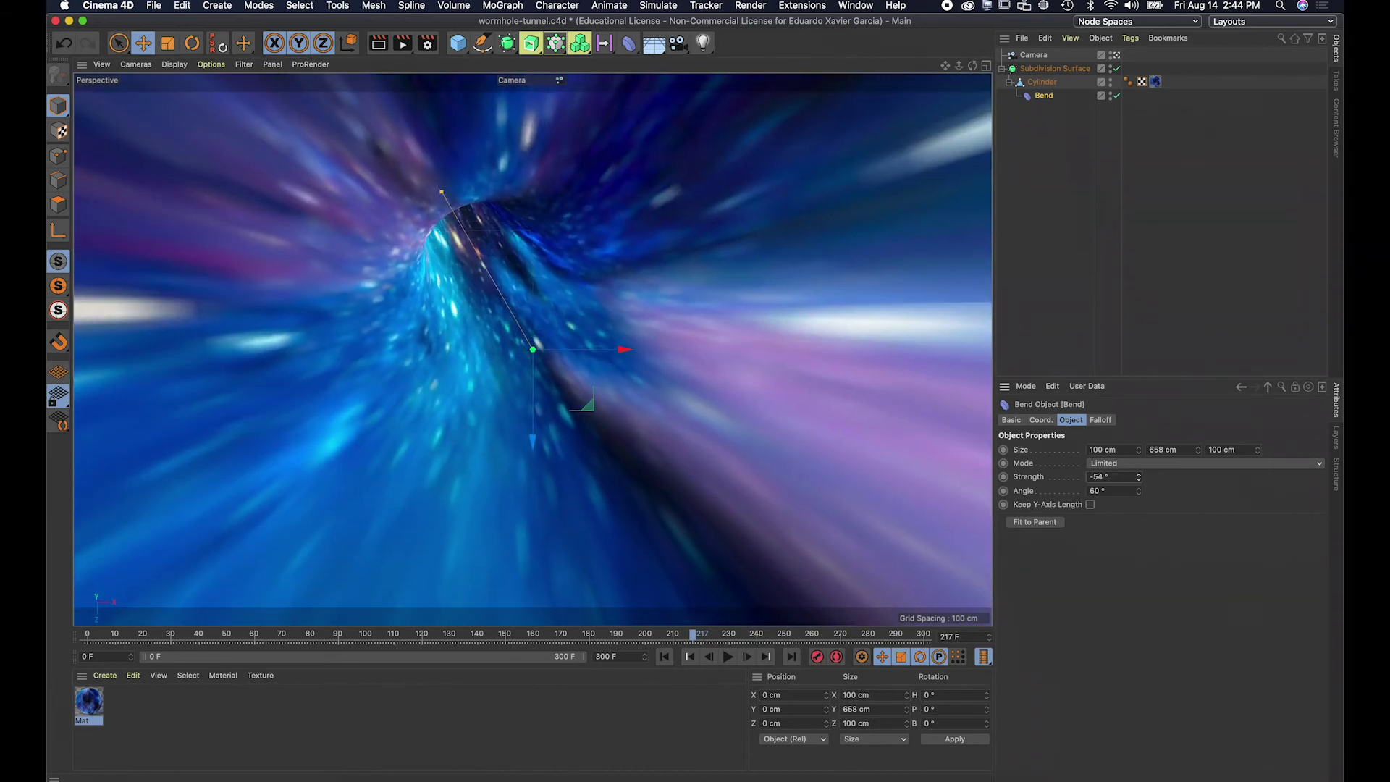
click(1139, 478)
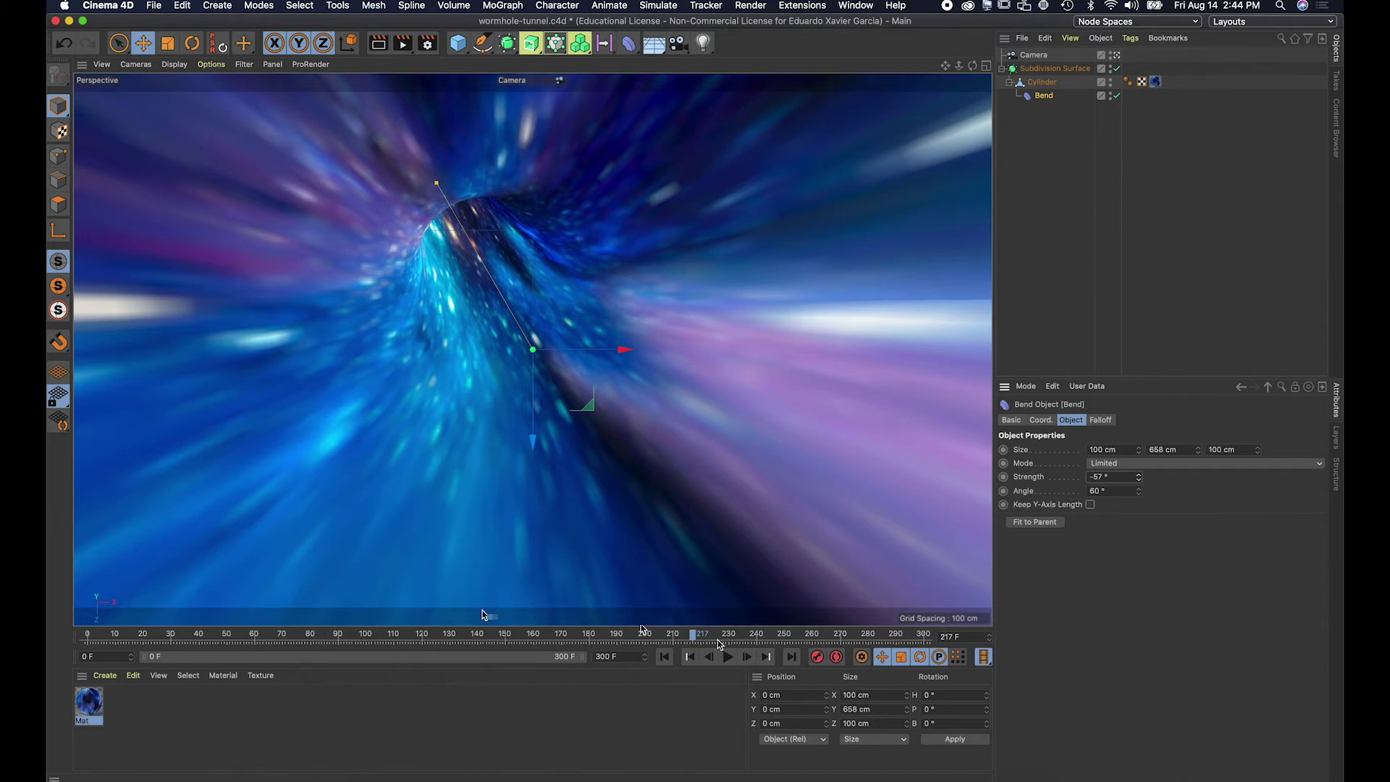
drag(594, 636, 58, 631)
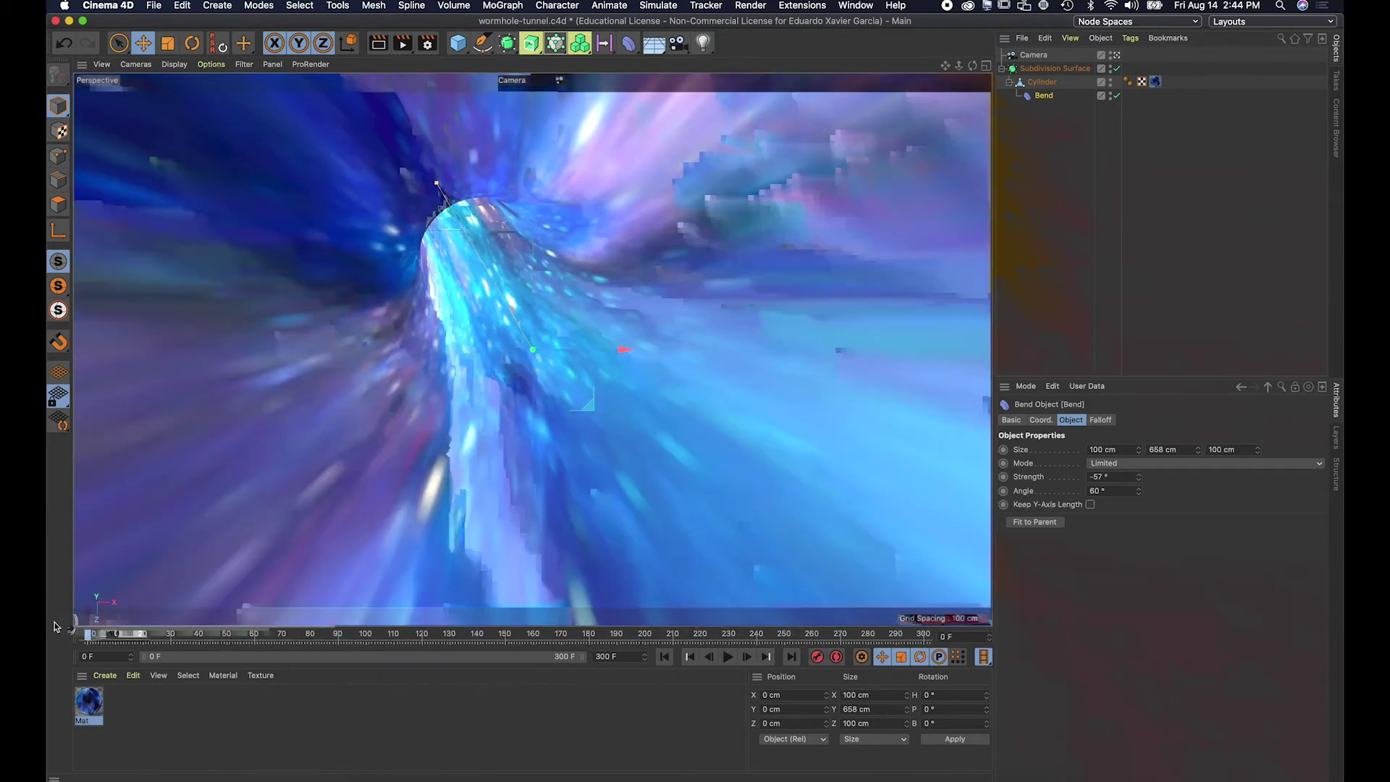
Keyframe the Bend Angle at frame 0 and at -80° on frame 92.
click(1003, 490)
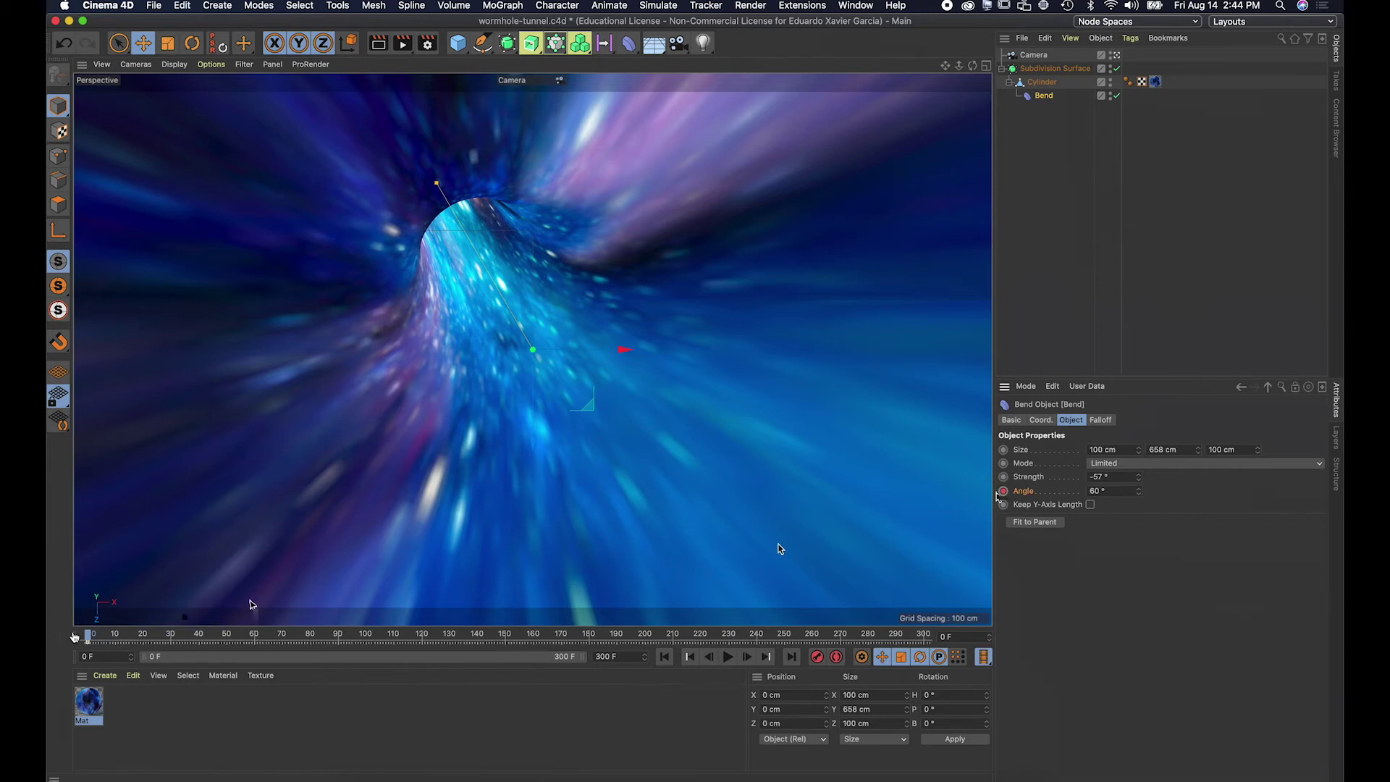
drag(87, 637, 343, 635)
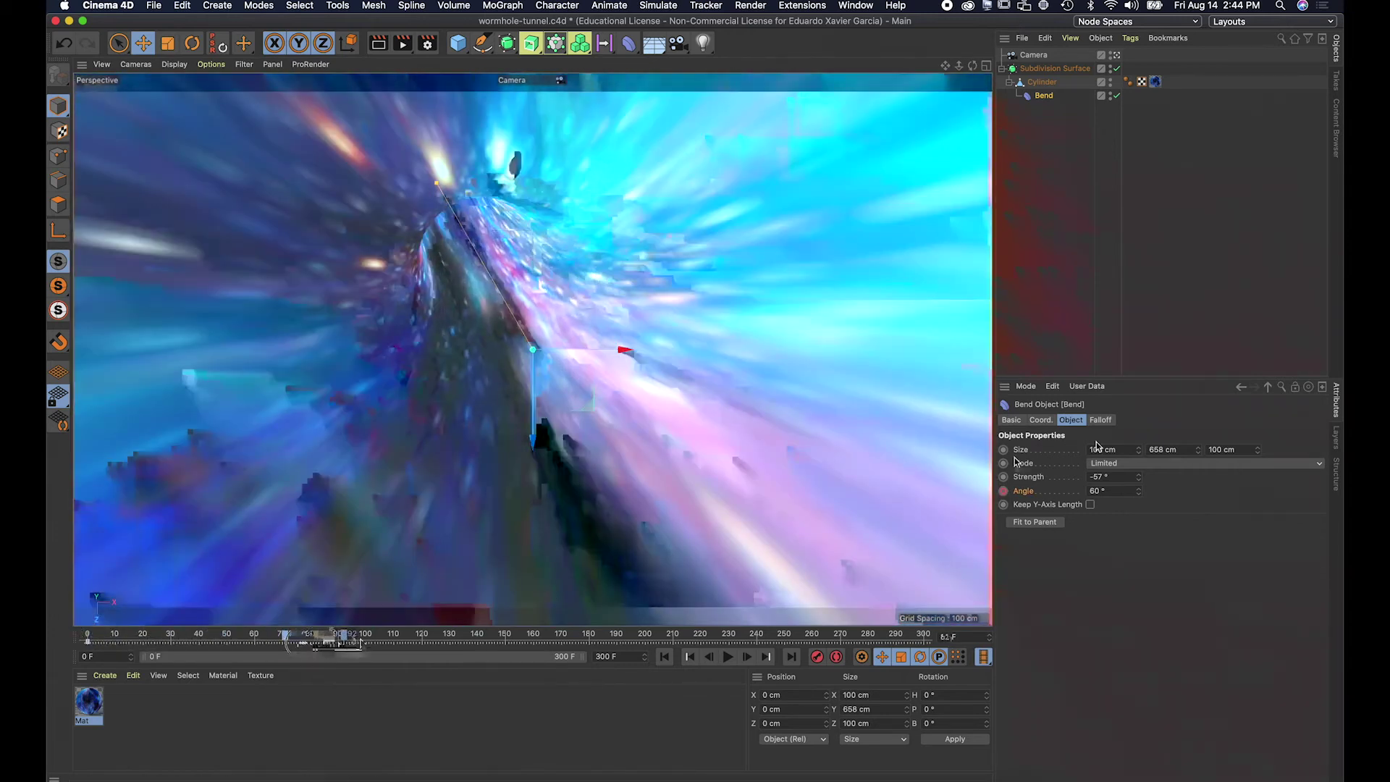
click(1139, 489)
drag(1139, 492, 1139, 546)
click(1002, 491)
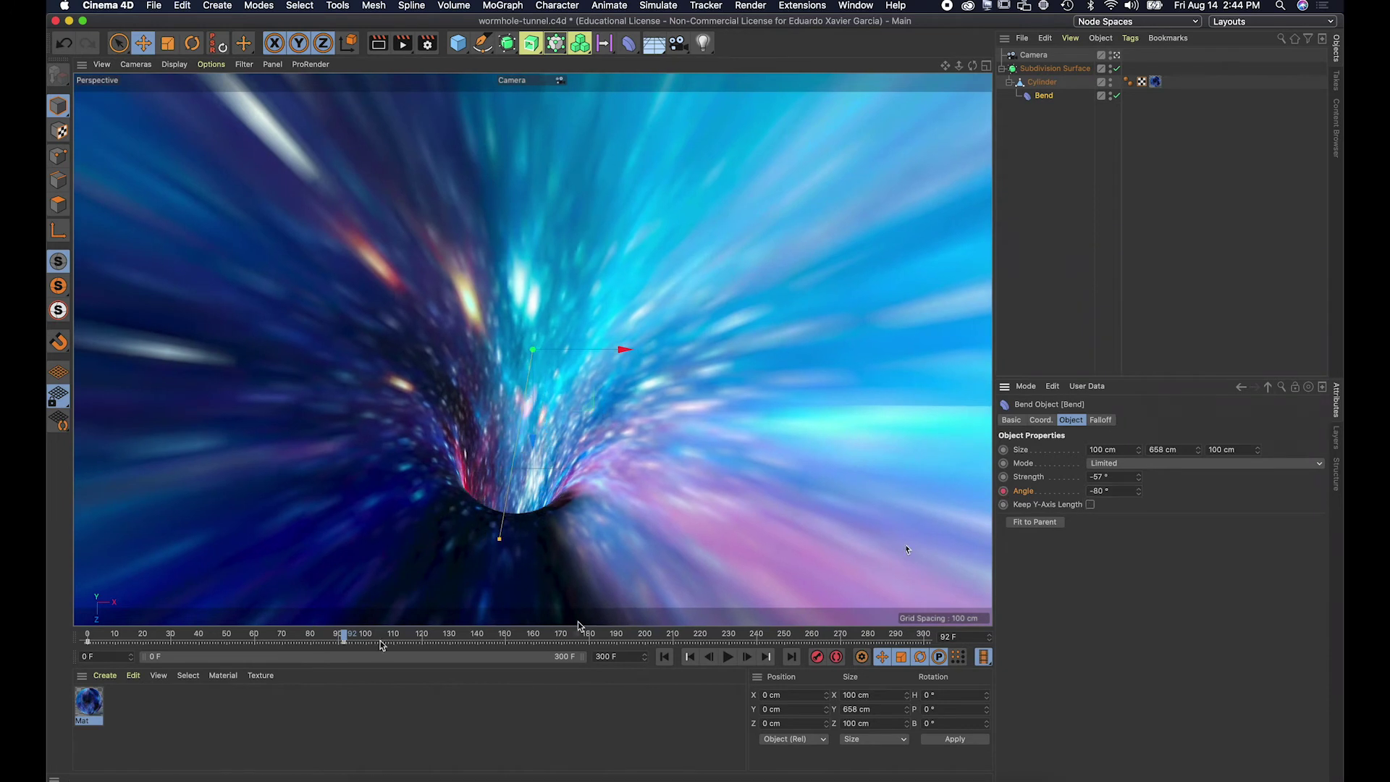
Key a new Bend Angle at frame 169 and change the angle again at frame 230.
drag(341, 637, 558, 637)
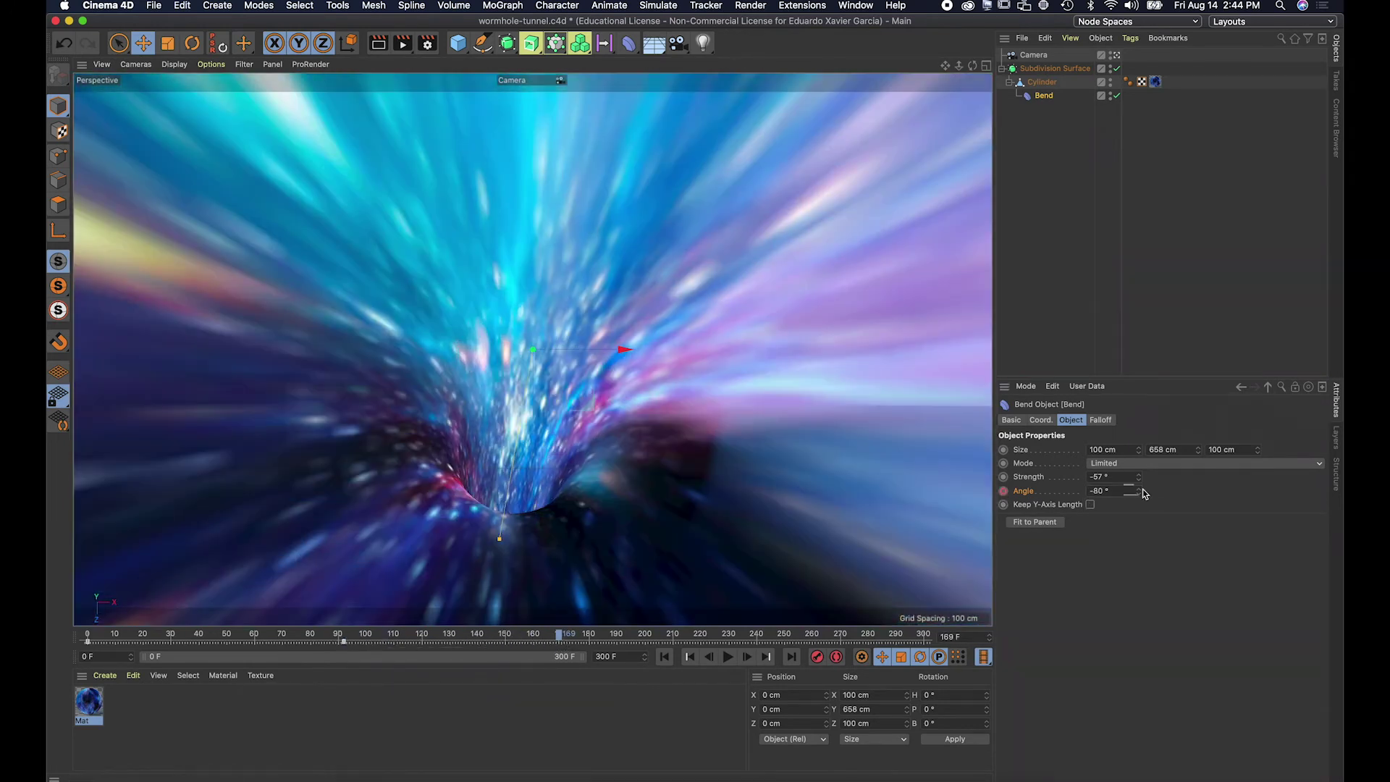
mouse_move(1141, 492)
mouse_down()
mouse_move(1141, 593)
mouse_move(1141, 498)
mouse_up()
click(1003, 492)
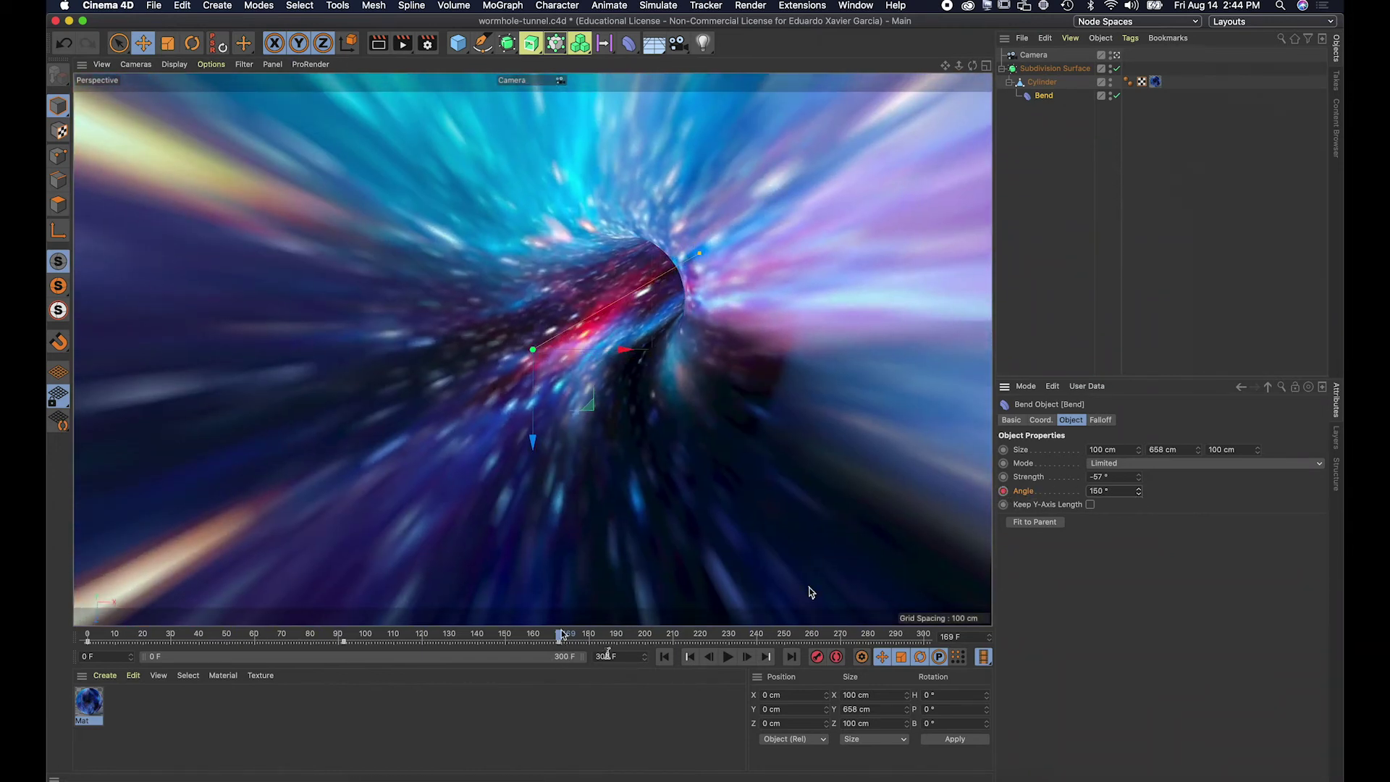
drag(561, 637, 729, 637)
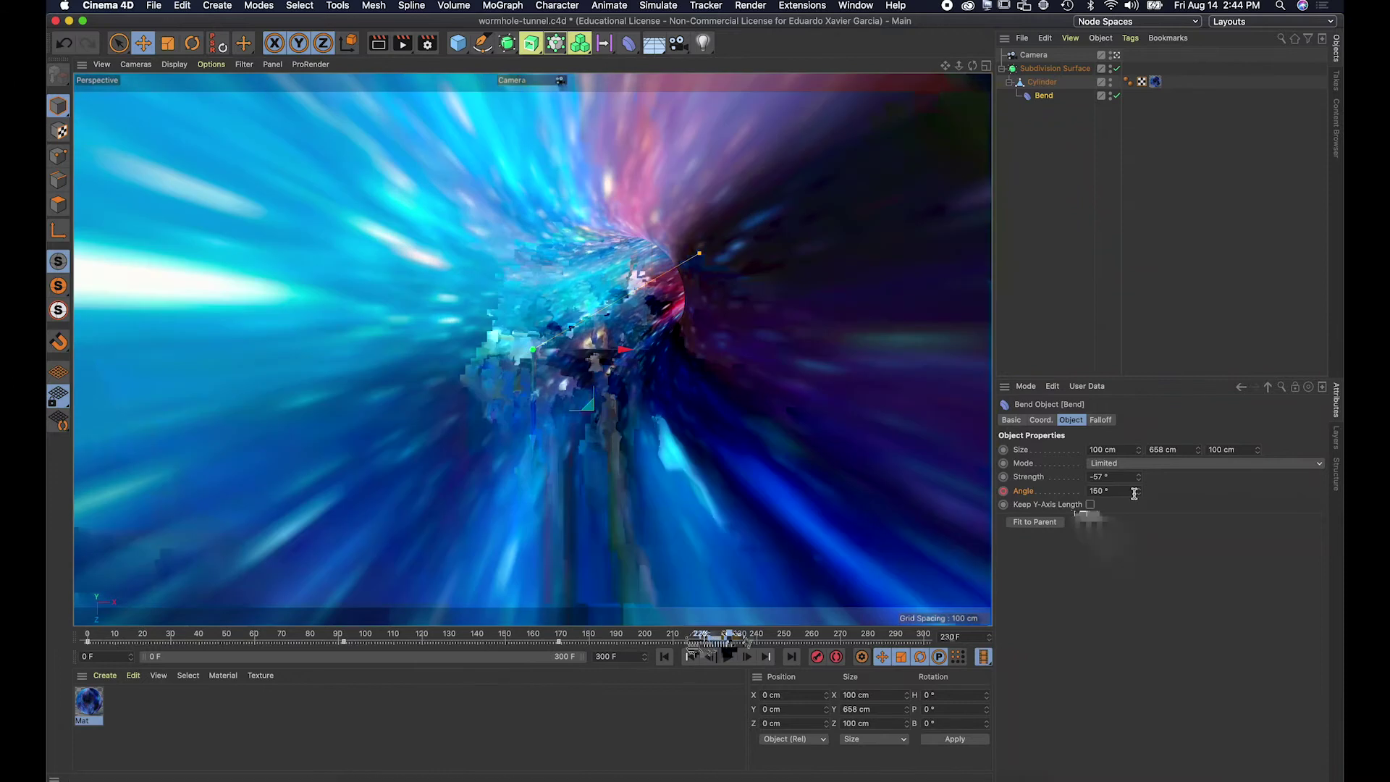
drag(1141, 498, 1141, 557)
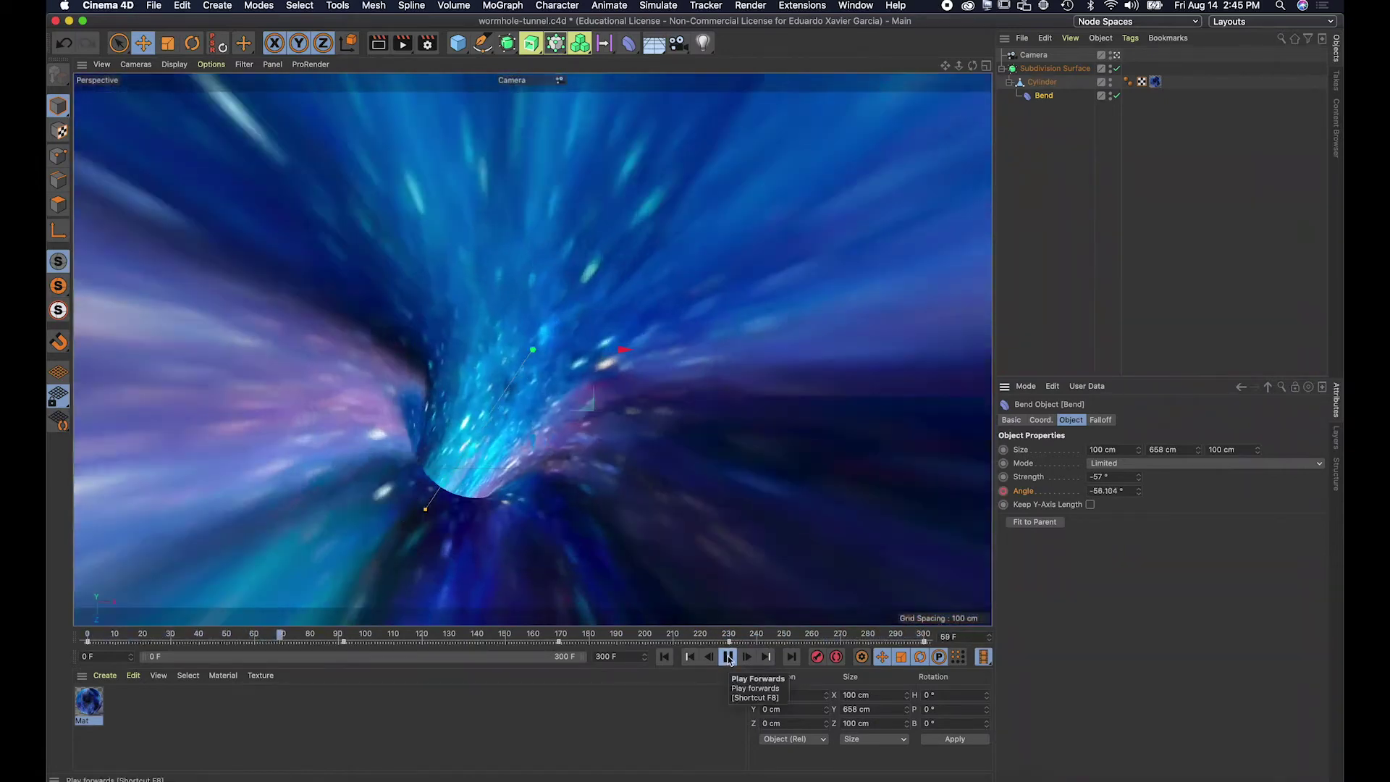
Stop playback, rewind to frame 0, and leave the scene camera view.
click(728, 657)
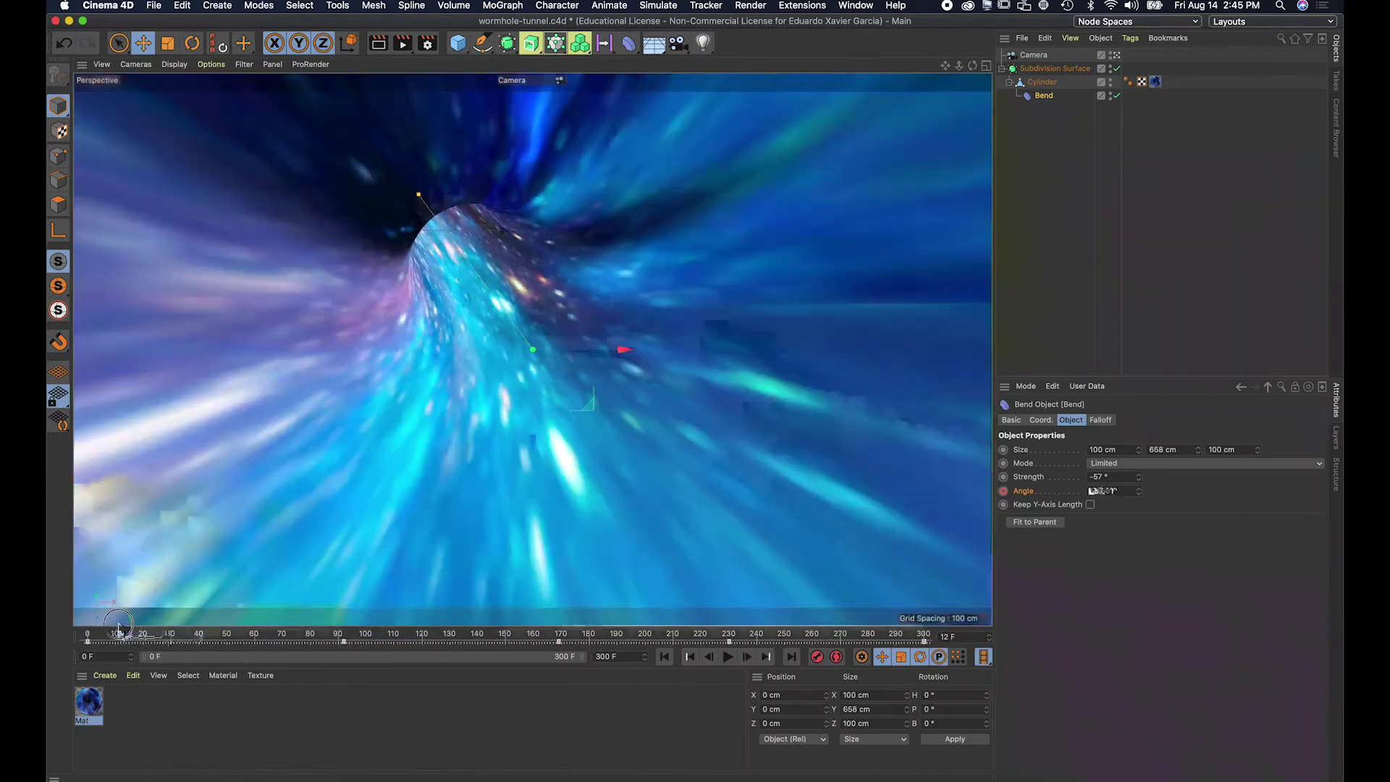
drag(118, 627, 81, 632)
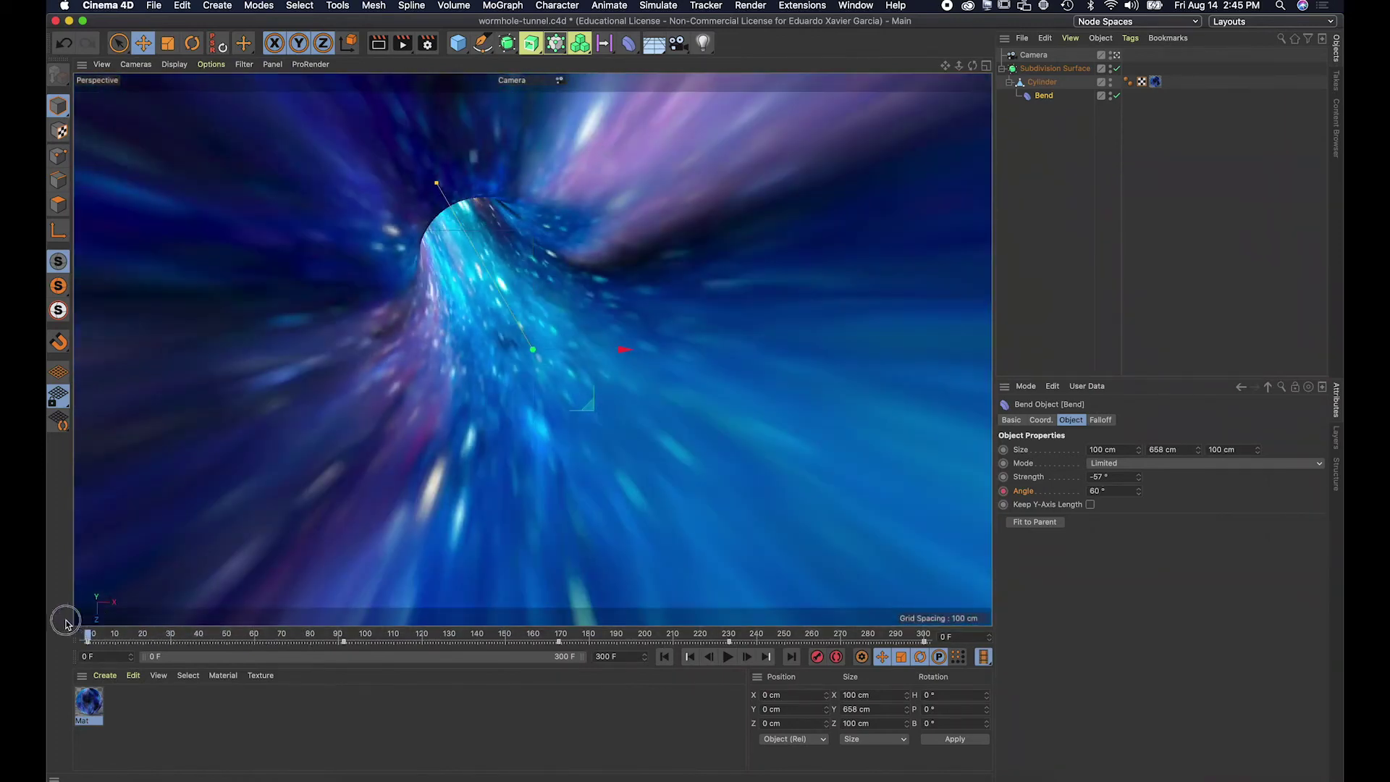
click(1117, 55)
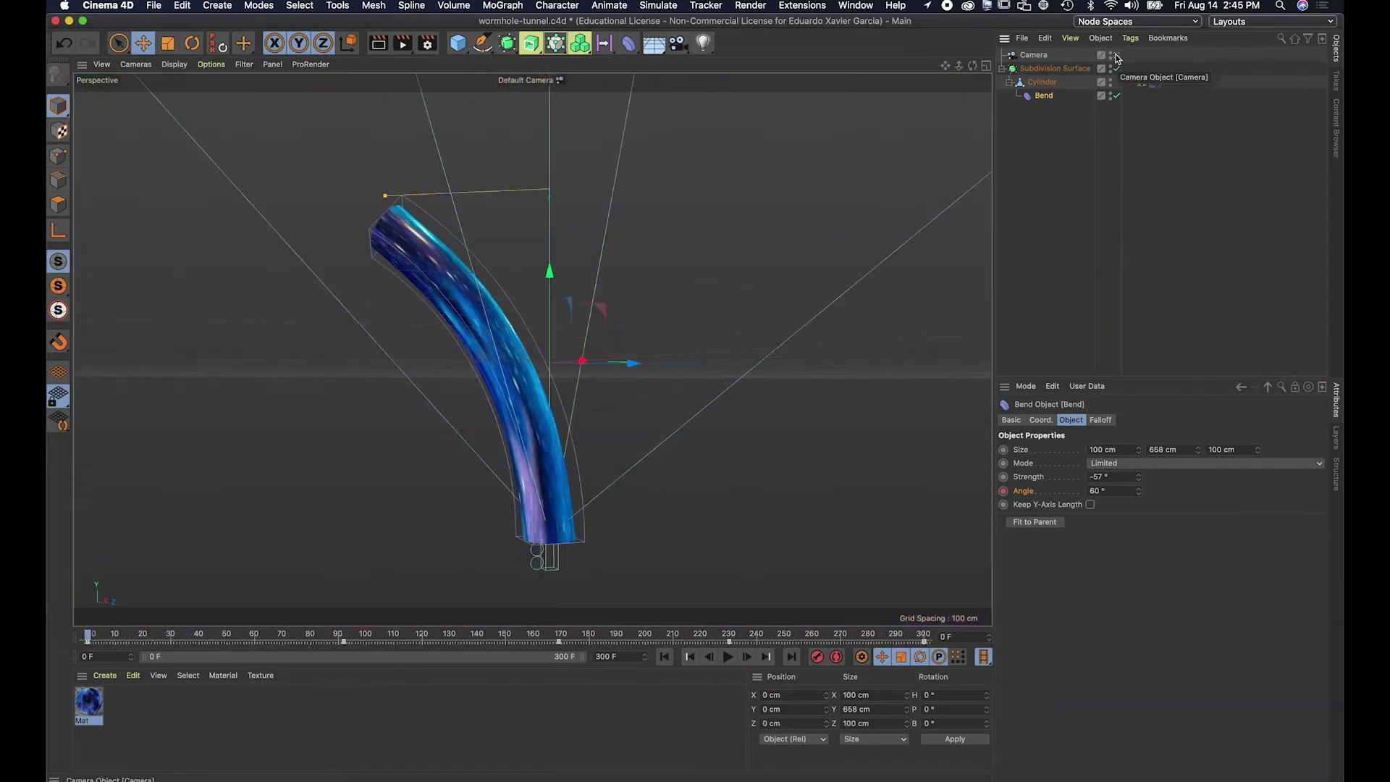
Add a Light and set its Visible Light to Volumetric.
click(704, 45)
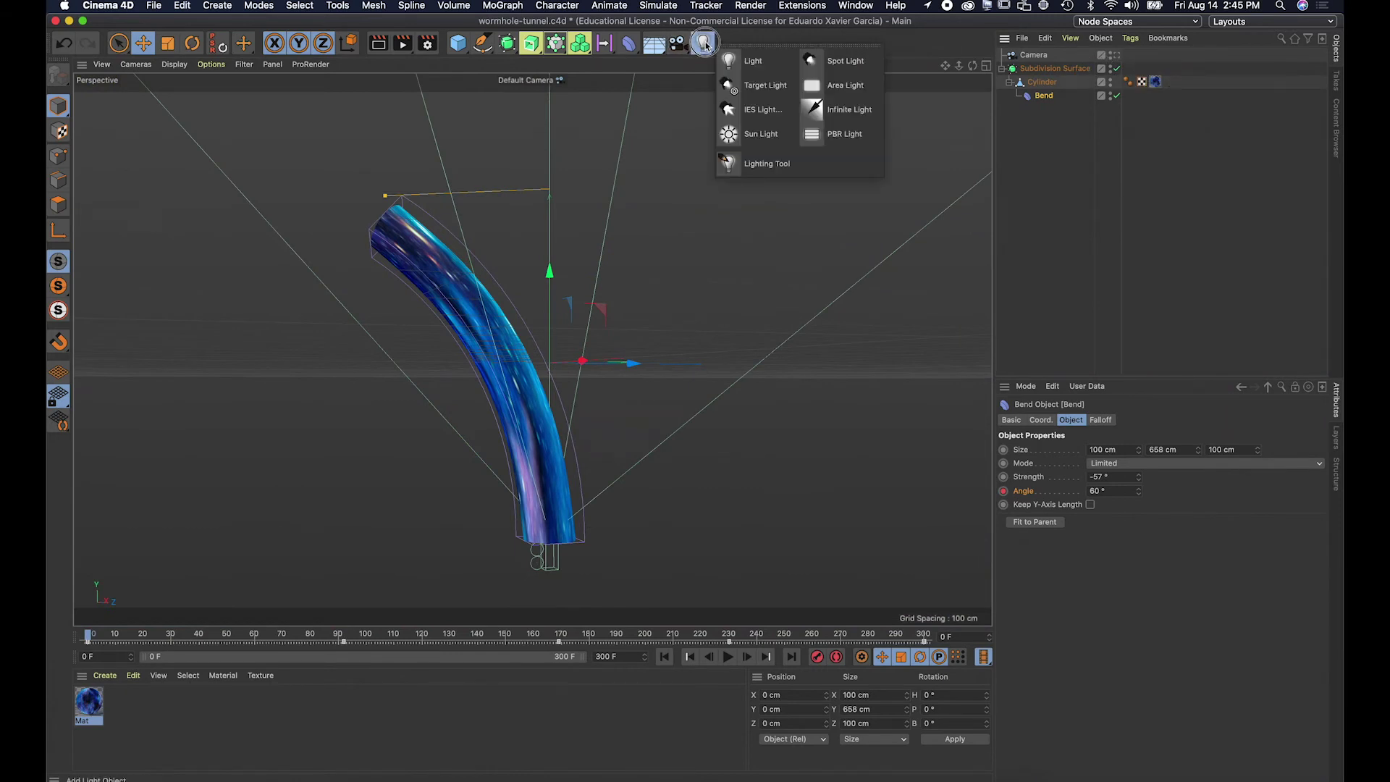
click(751, 61)
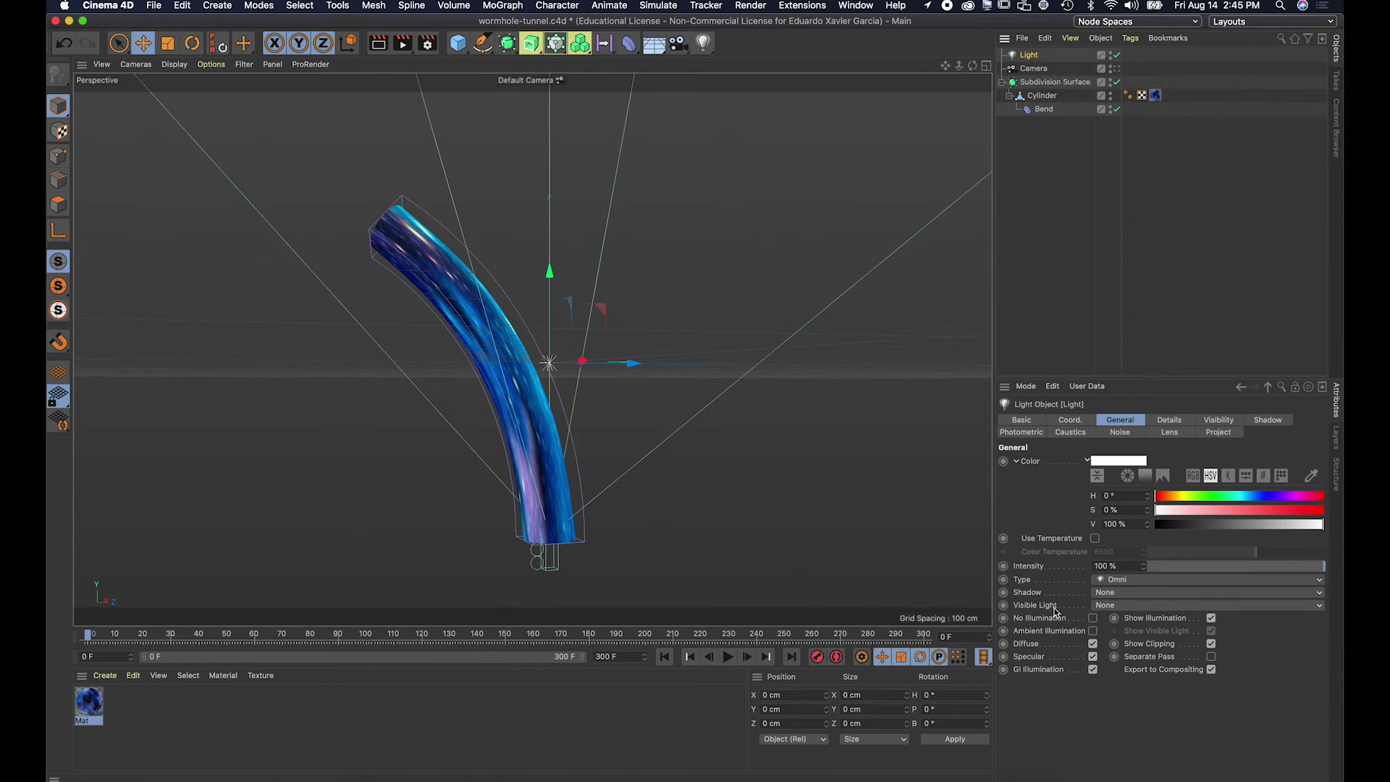
click(1120, 606)
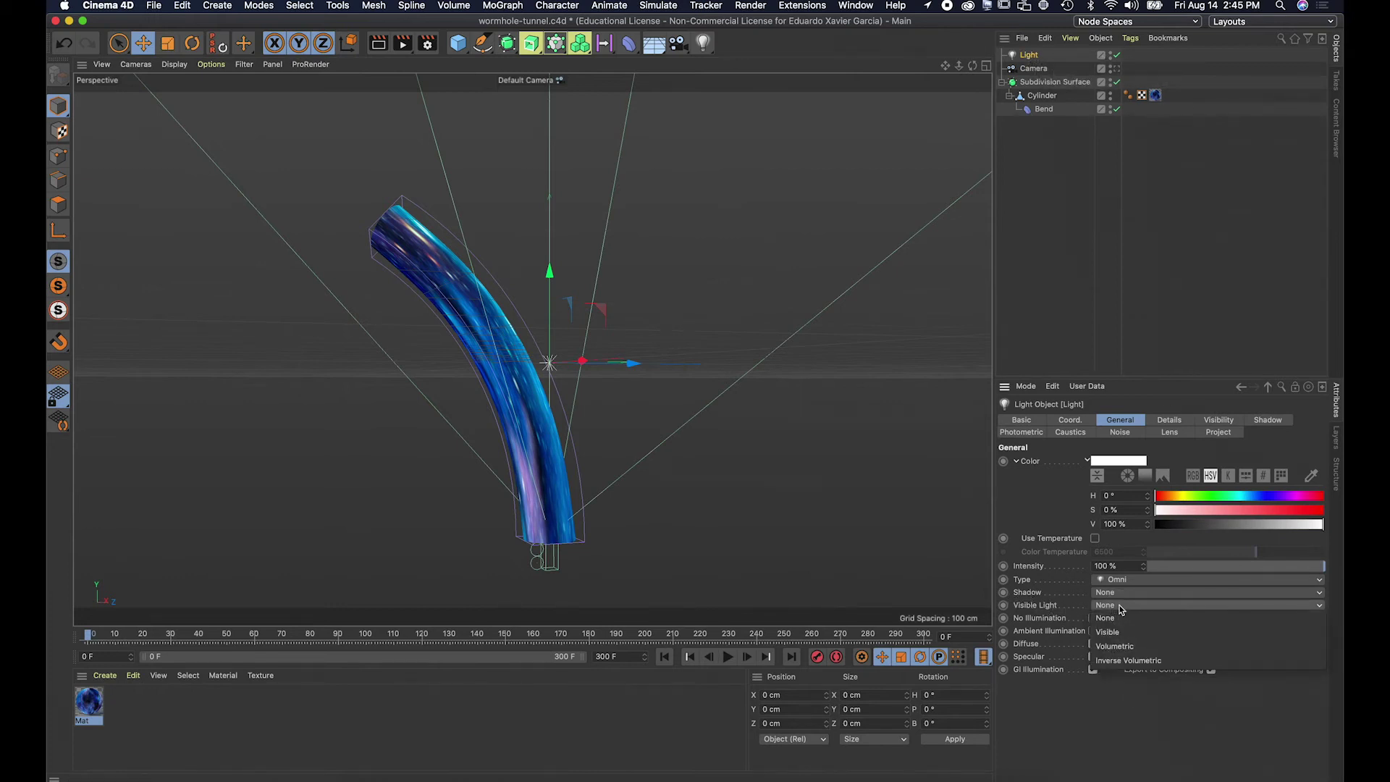
click(1121, 646)
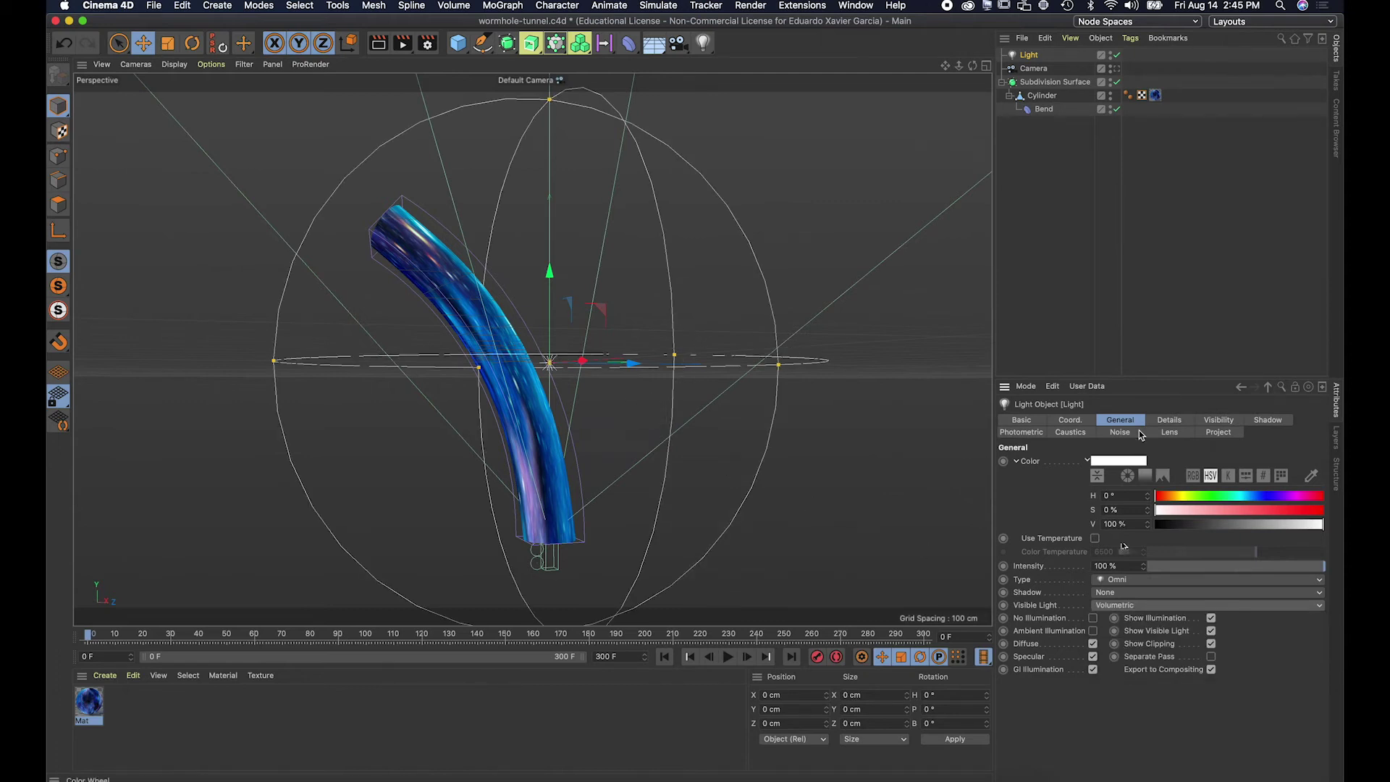
Lower the light's visibility Outer Distance to 159 cm.
click(1169, 421)
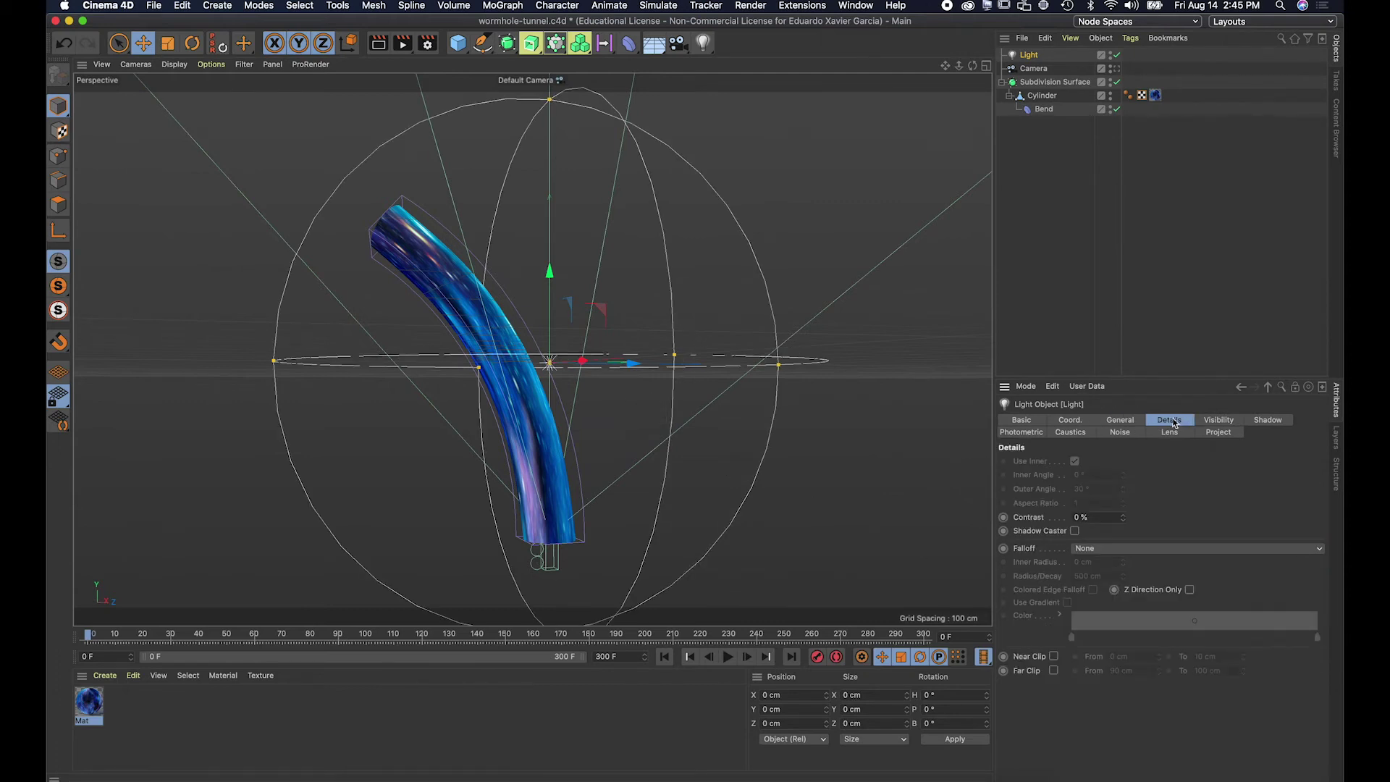
click(1219, 421)
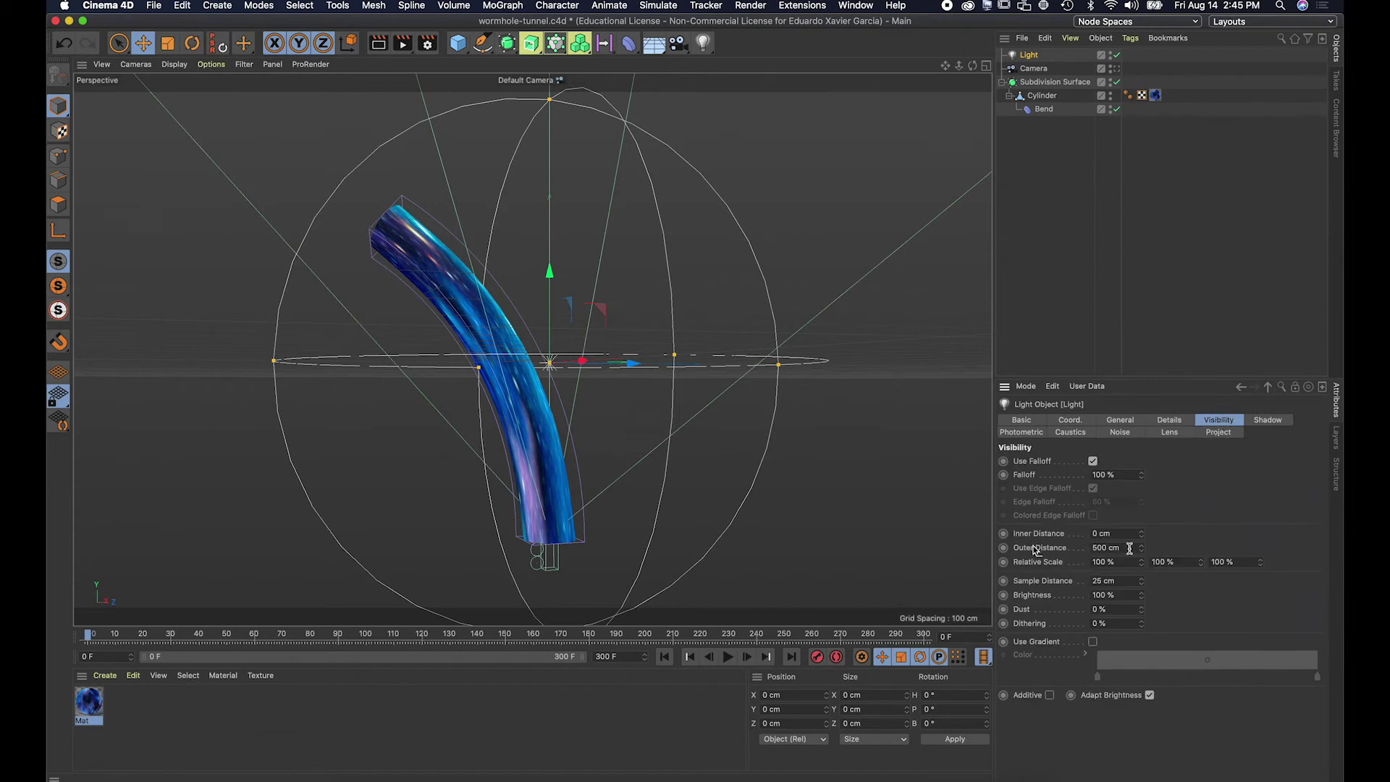
drag(1141, 548, 1141, 592)
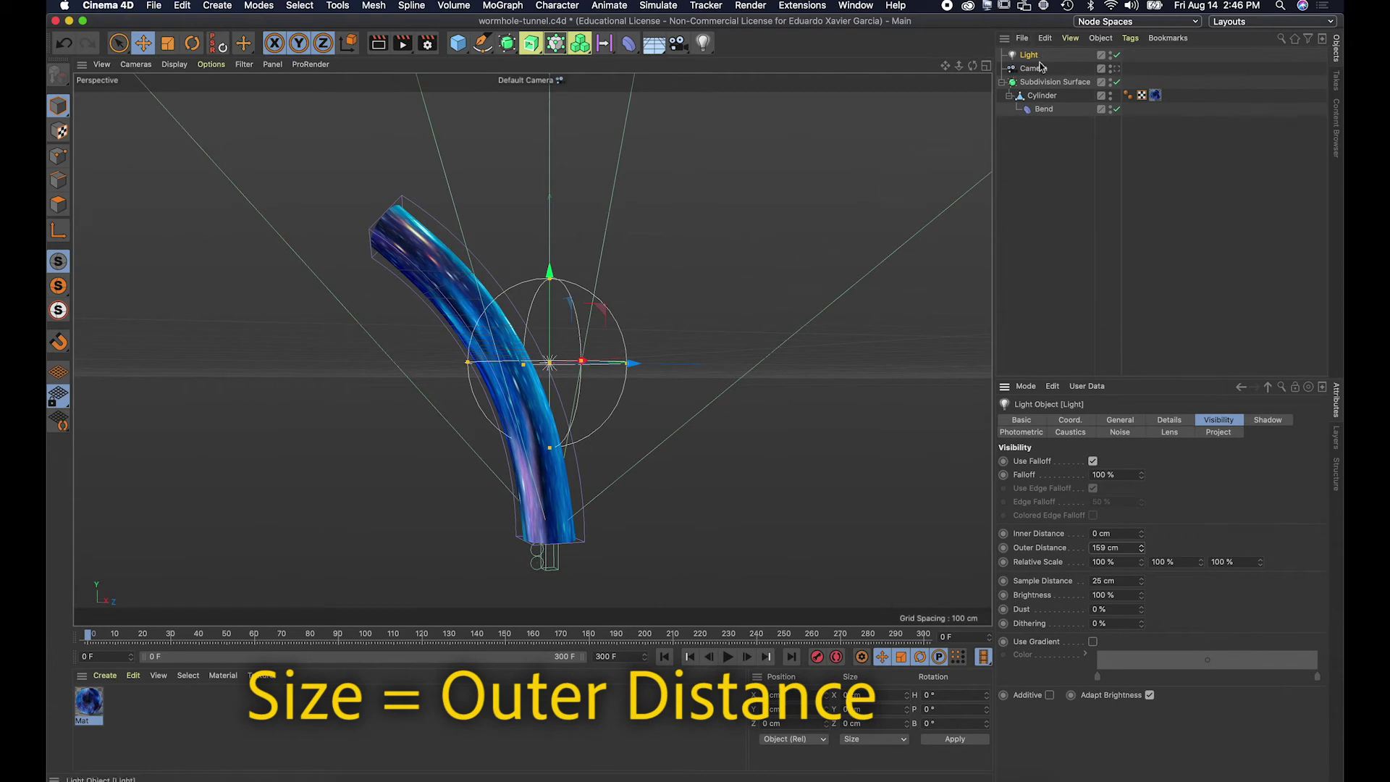
click(569, 43)
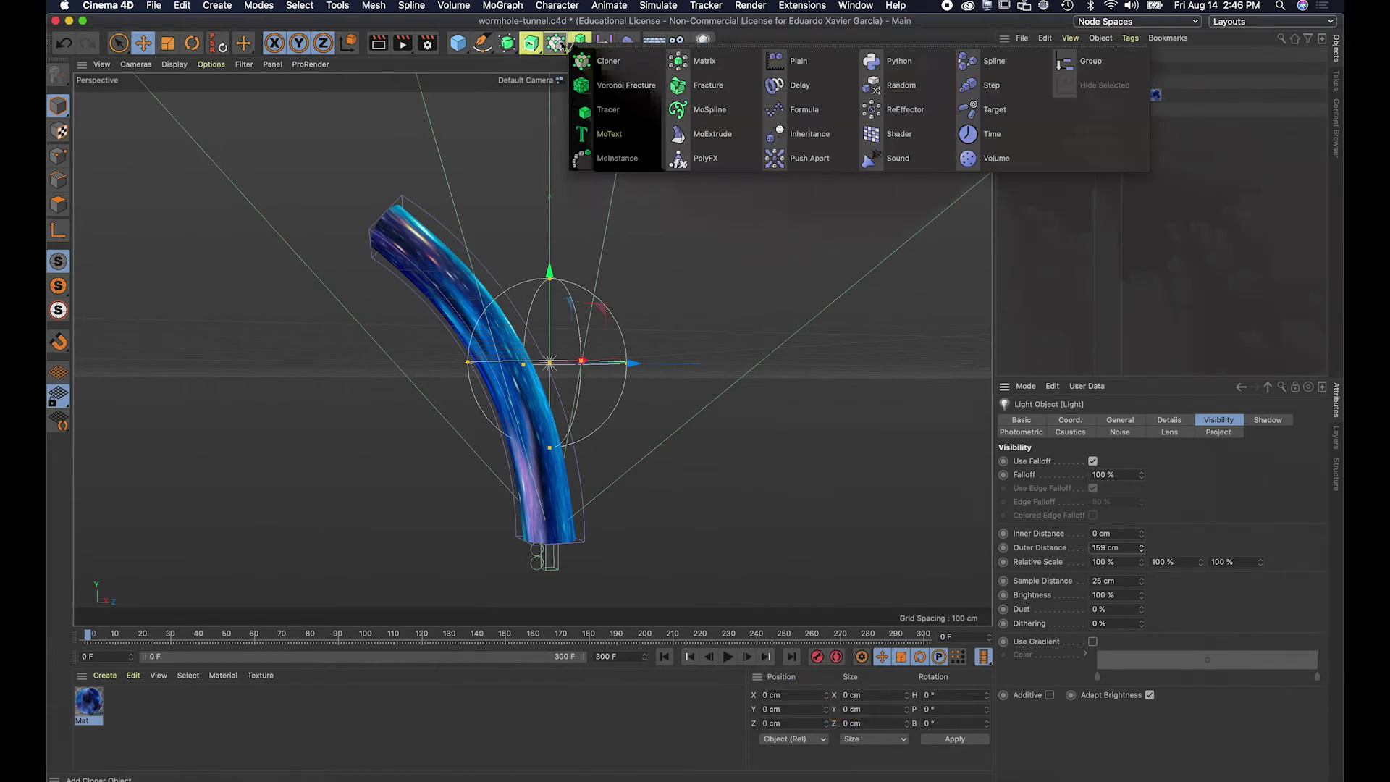
Add a Cloner containing the Light and set its mode to Radial.
click(609, 64)
click(1030, 69)
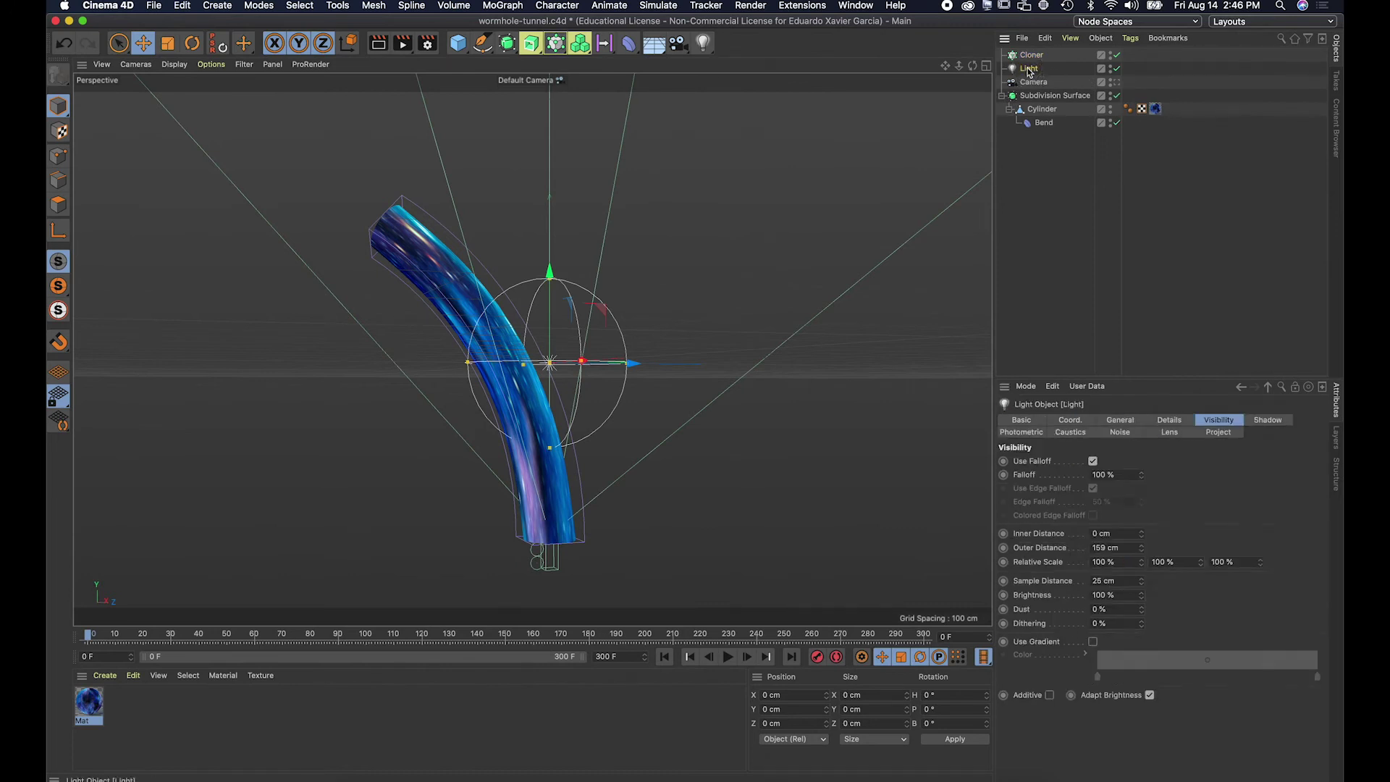
drag(1029, 68, 1037, 61)
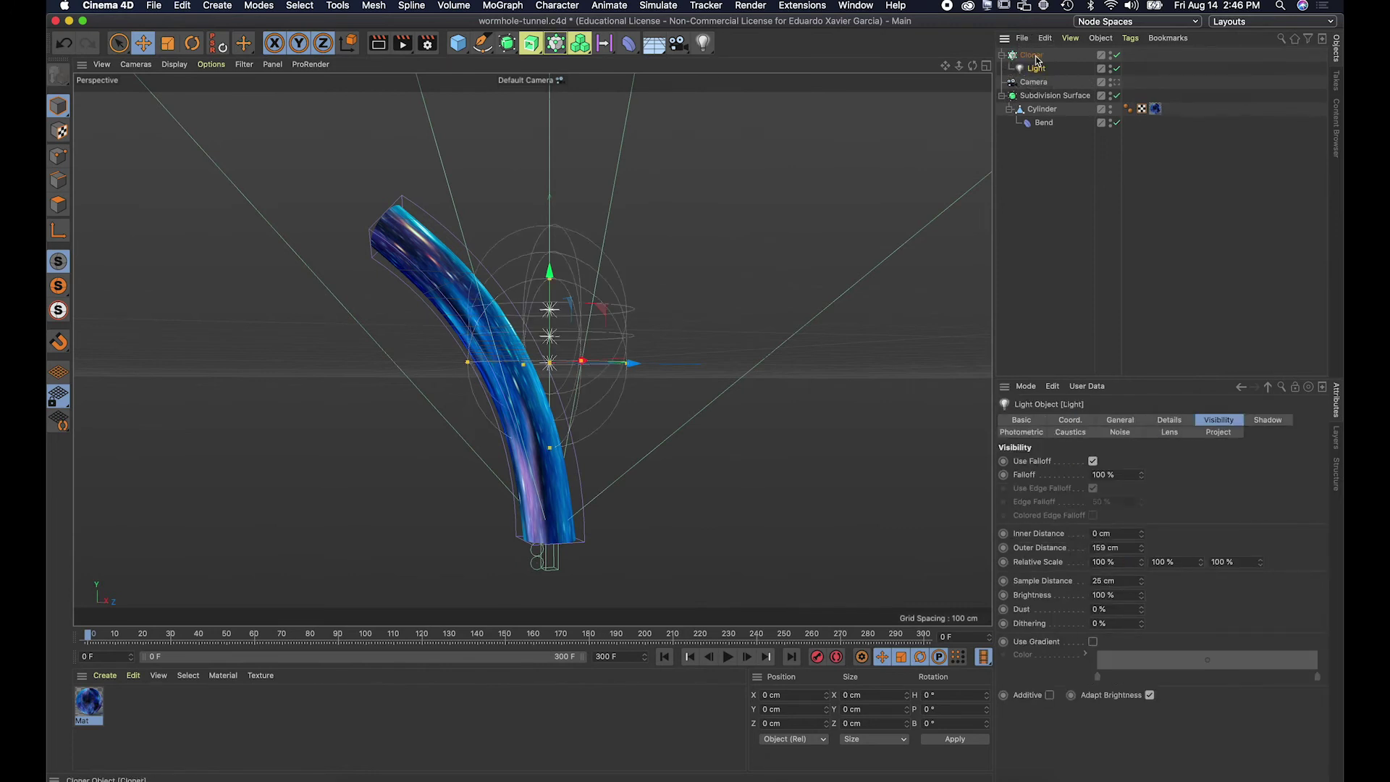
click(1034, 57)
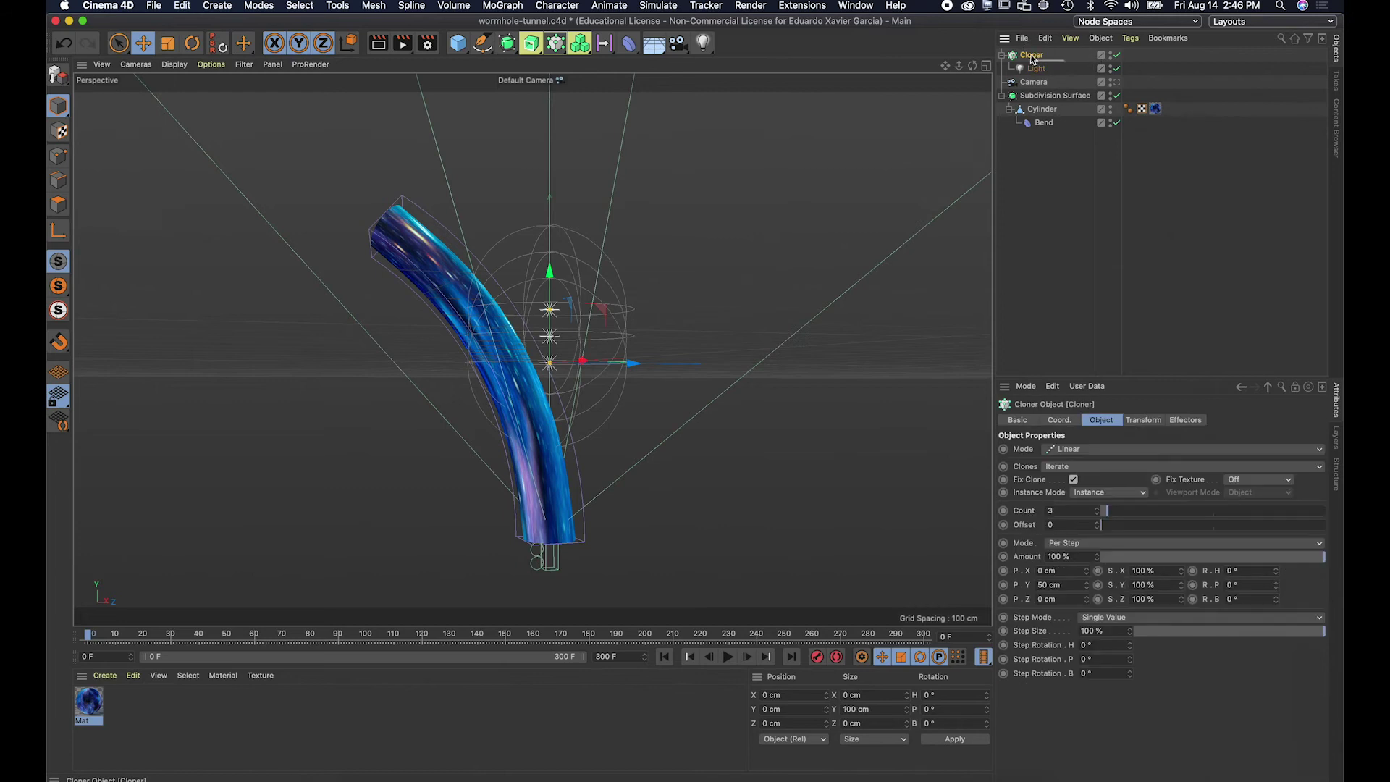
click(1090, 452)
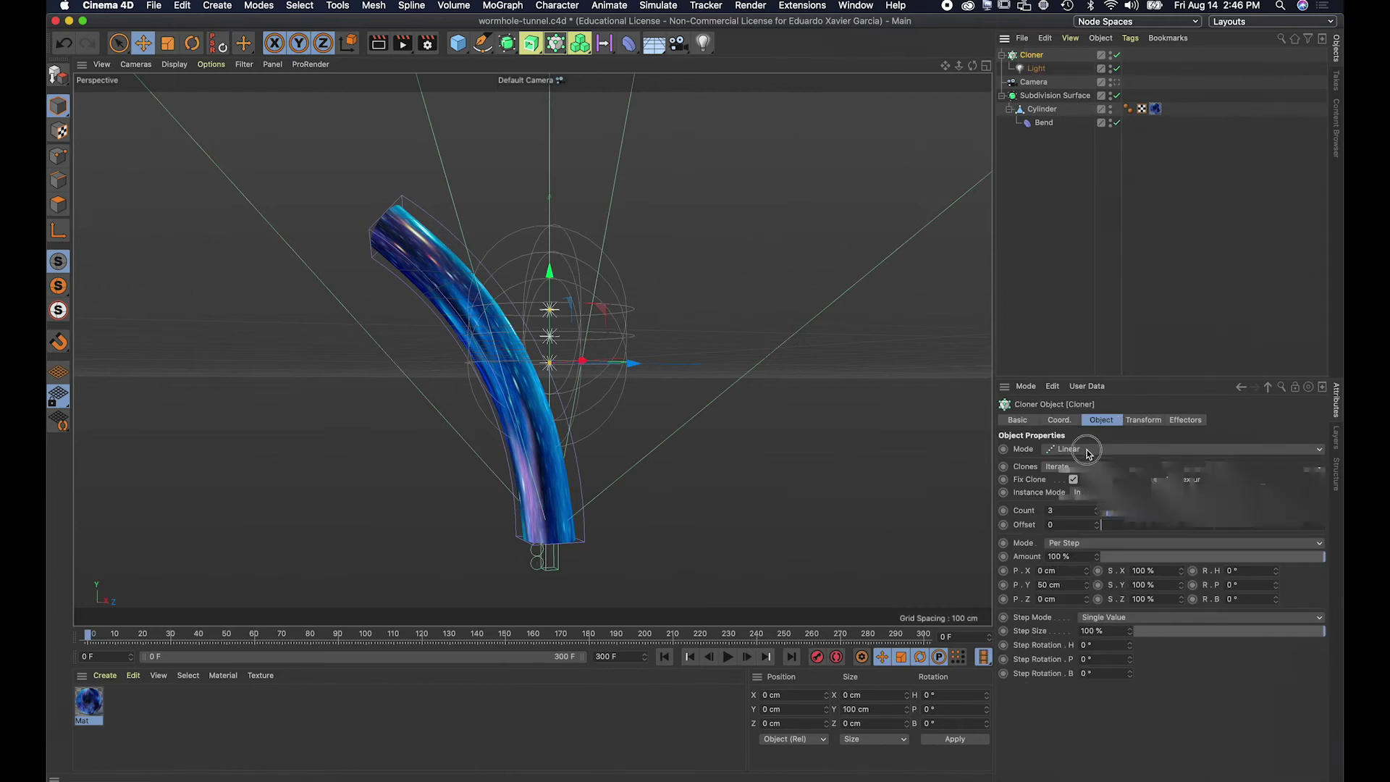
click(1070, 464)
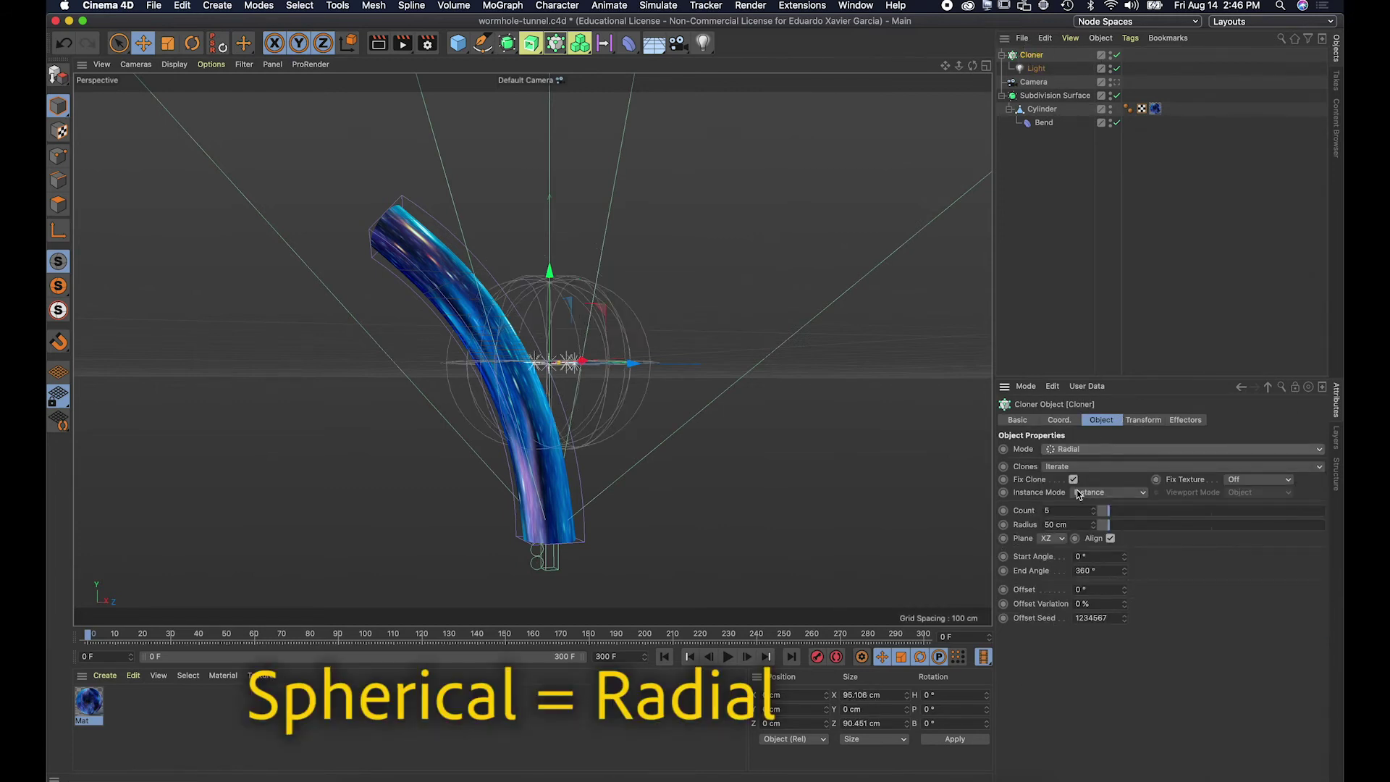
Widen the radial ring of 18 lights to a 96 cm radius and preview a later frame.
drag(973, 65, 876, 70)
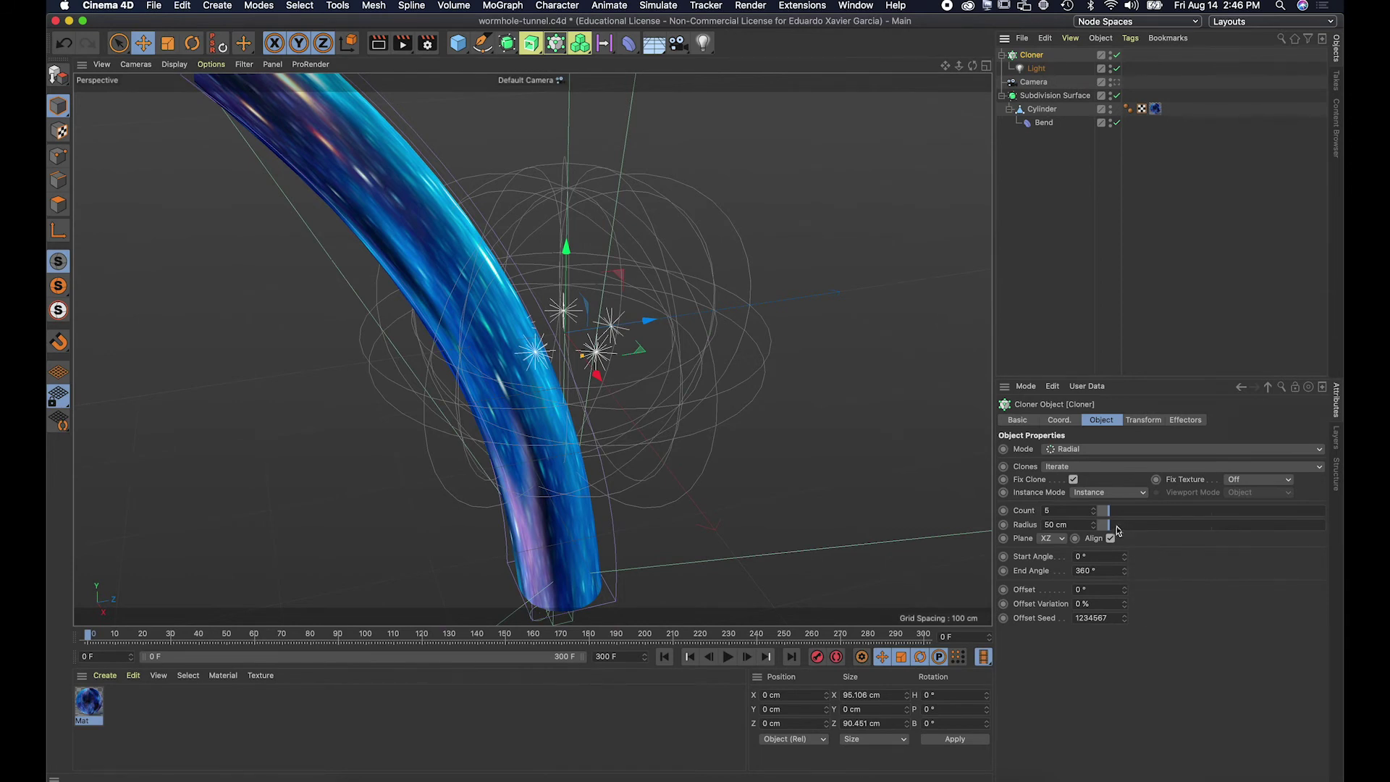
mouse_move(1114, 529)
mouse_down()
mouse_move(1139, 512)
mouse_move(1102, 525)
mouse_move(1118, 527)
mouse_up()
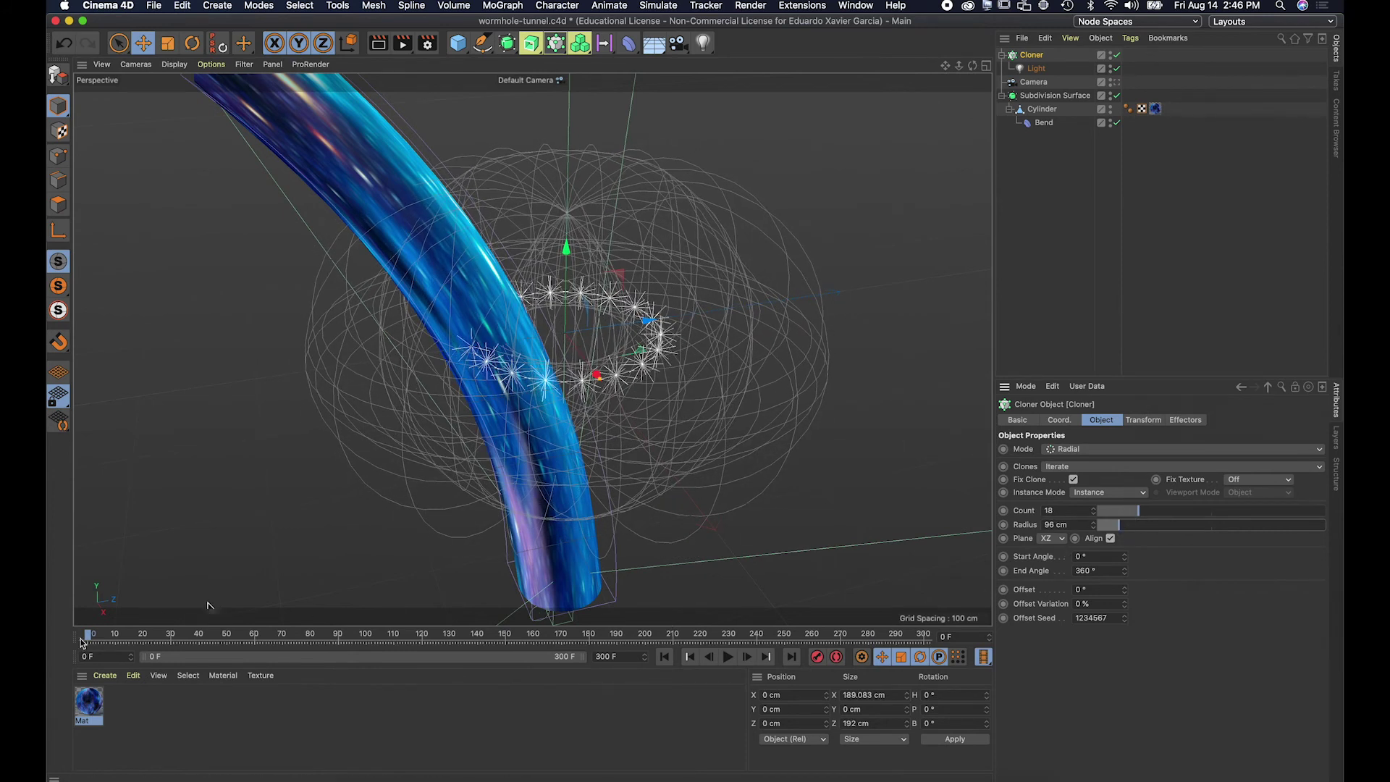
drag(87, 637, 599, 554)
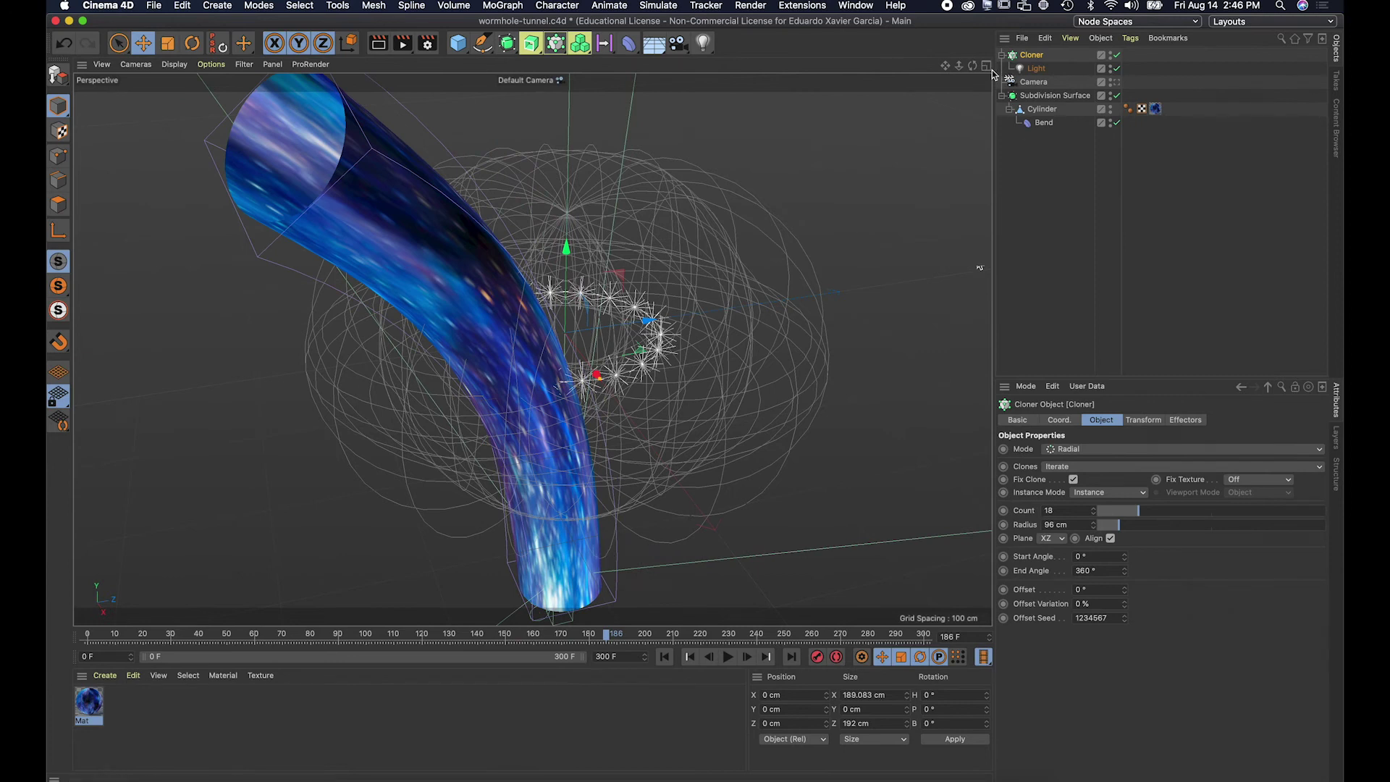
Look through the scene camera and render a preview of the tunnel view.
click(1066, 81)
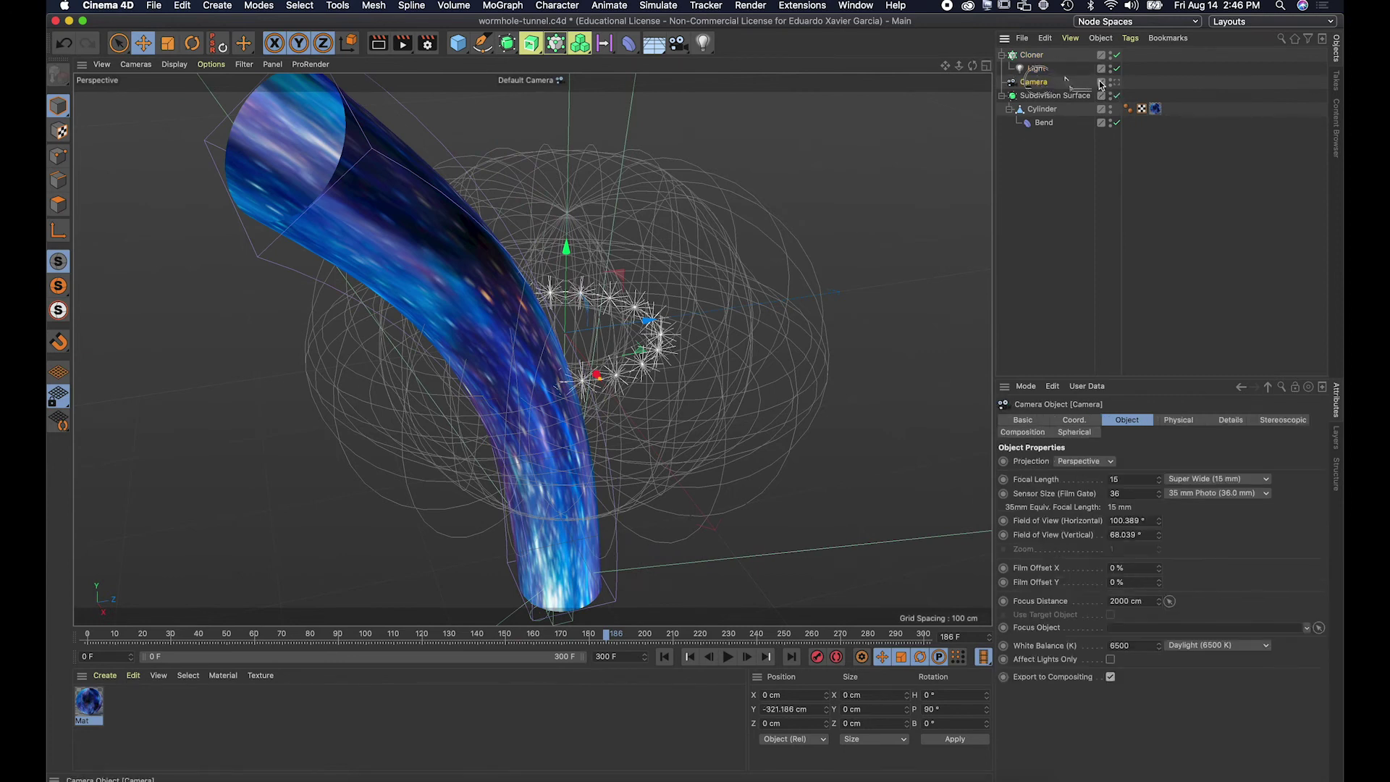
click(1113, 82)
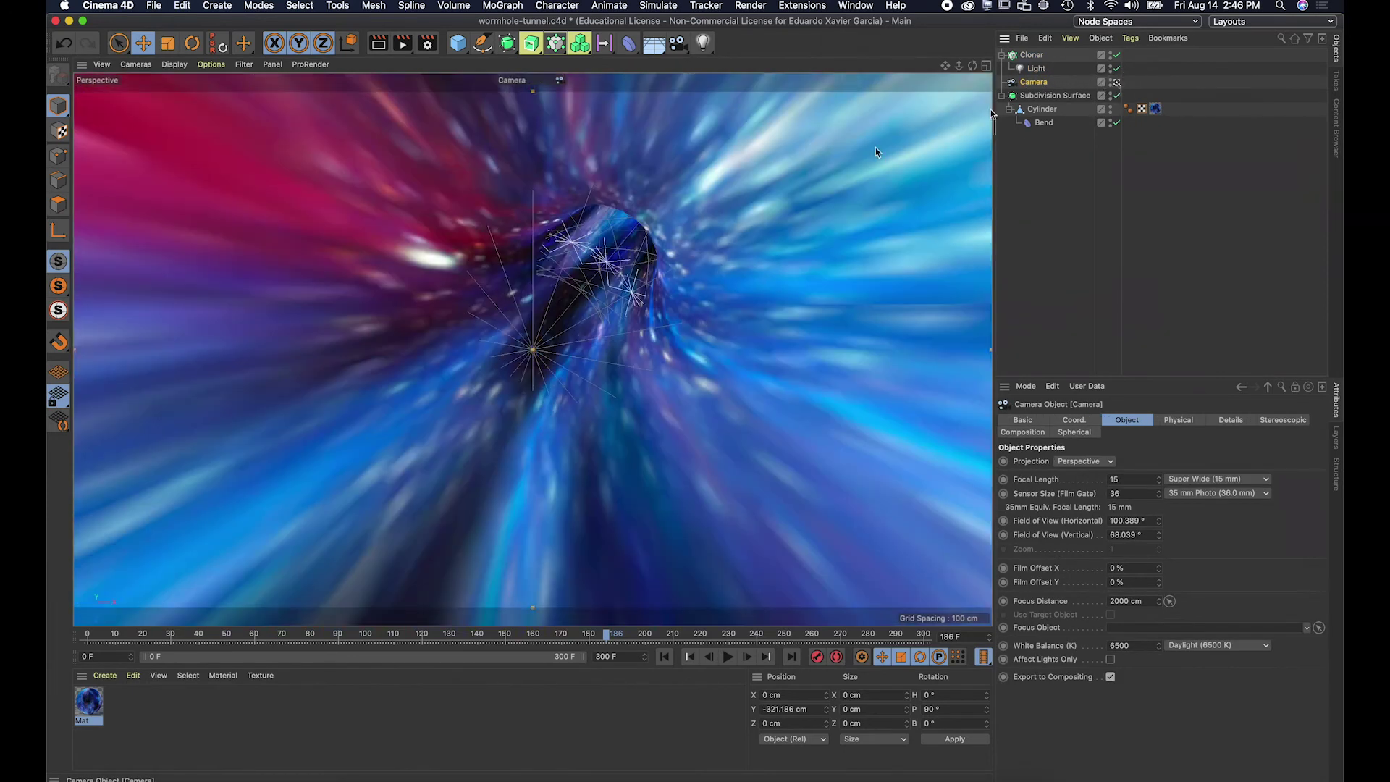
click(381, 44)
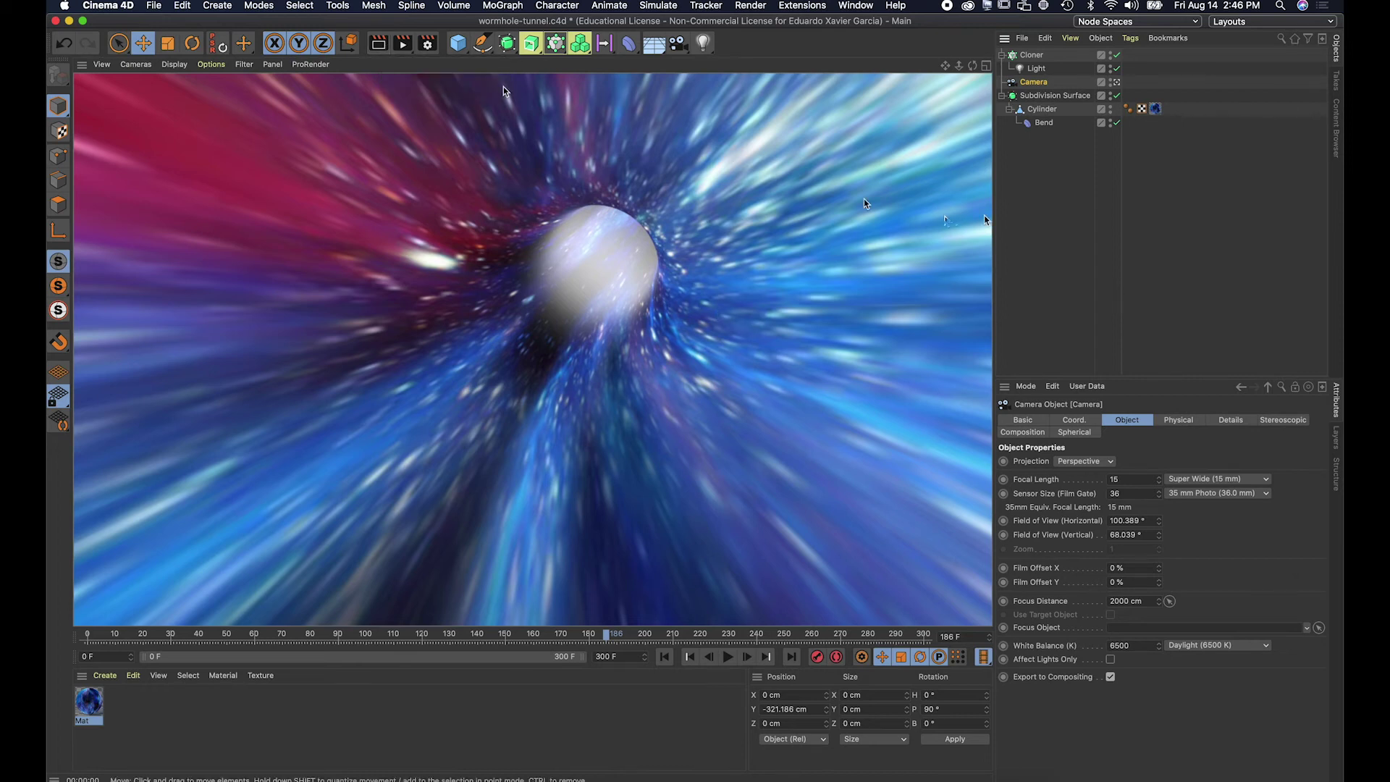
Return the animation to frame 0 and render another preview from the camera.
click(1039, 211)
click(1039, 194)
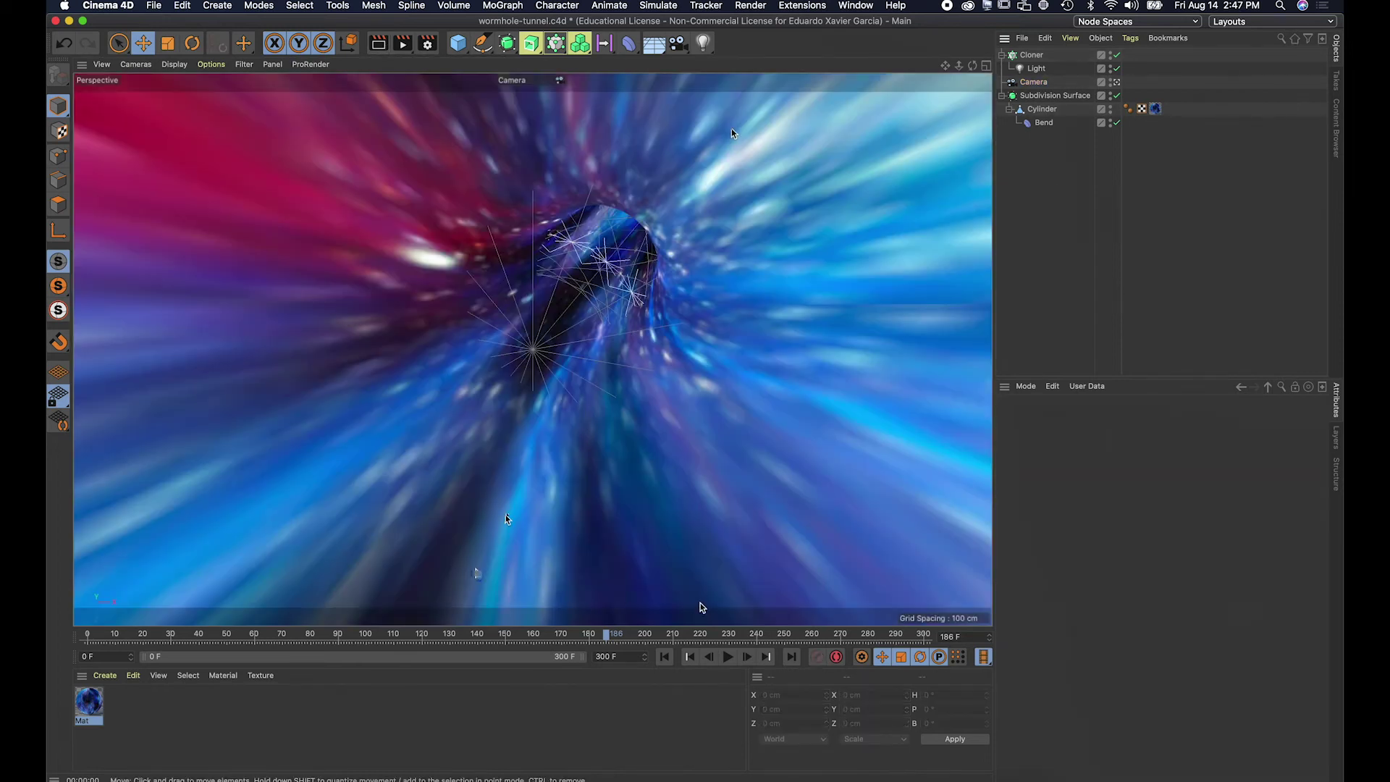
drag(607, 634, 65, 608)
drag(1033, 67, 1079, 97)
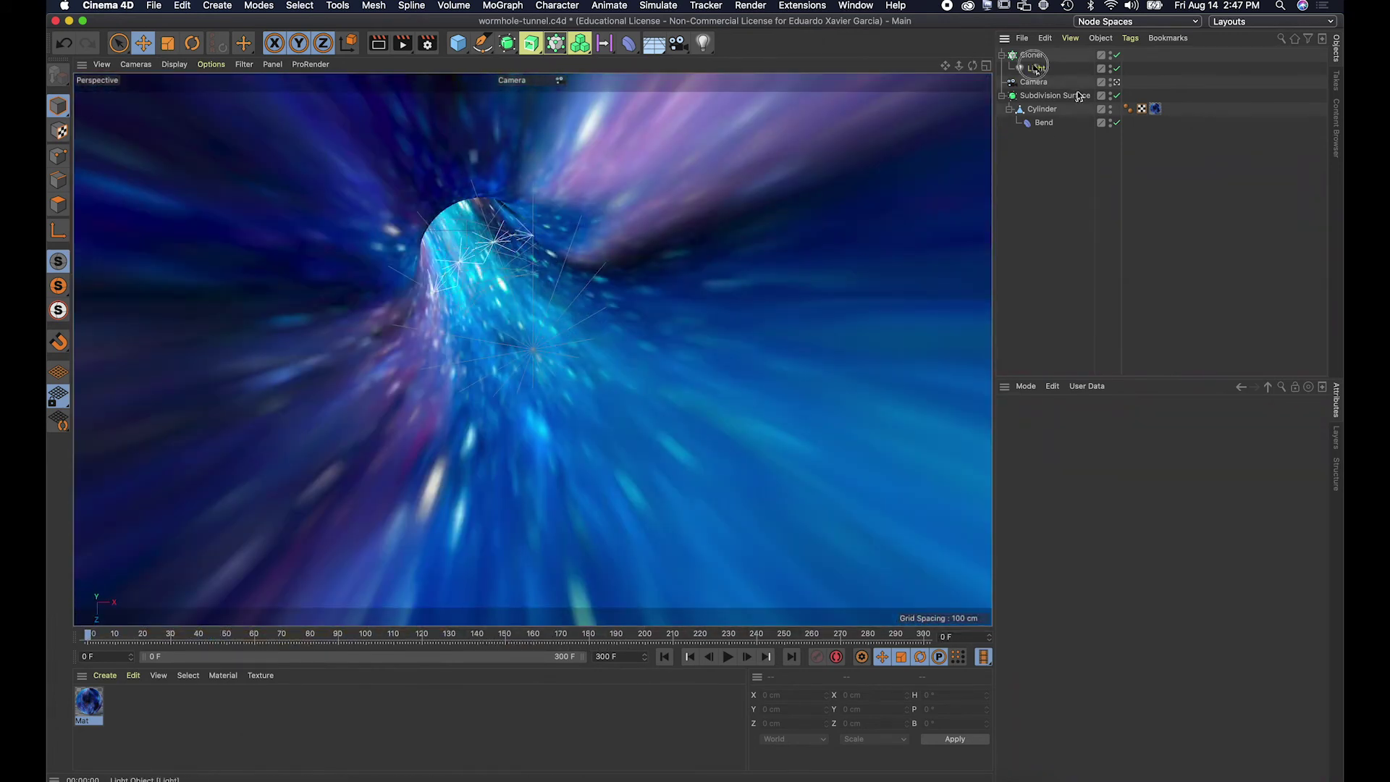
click(380, 45)
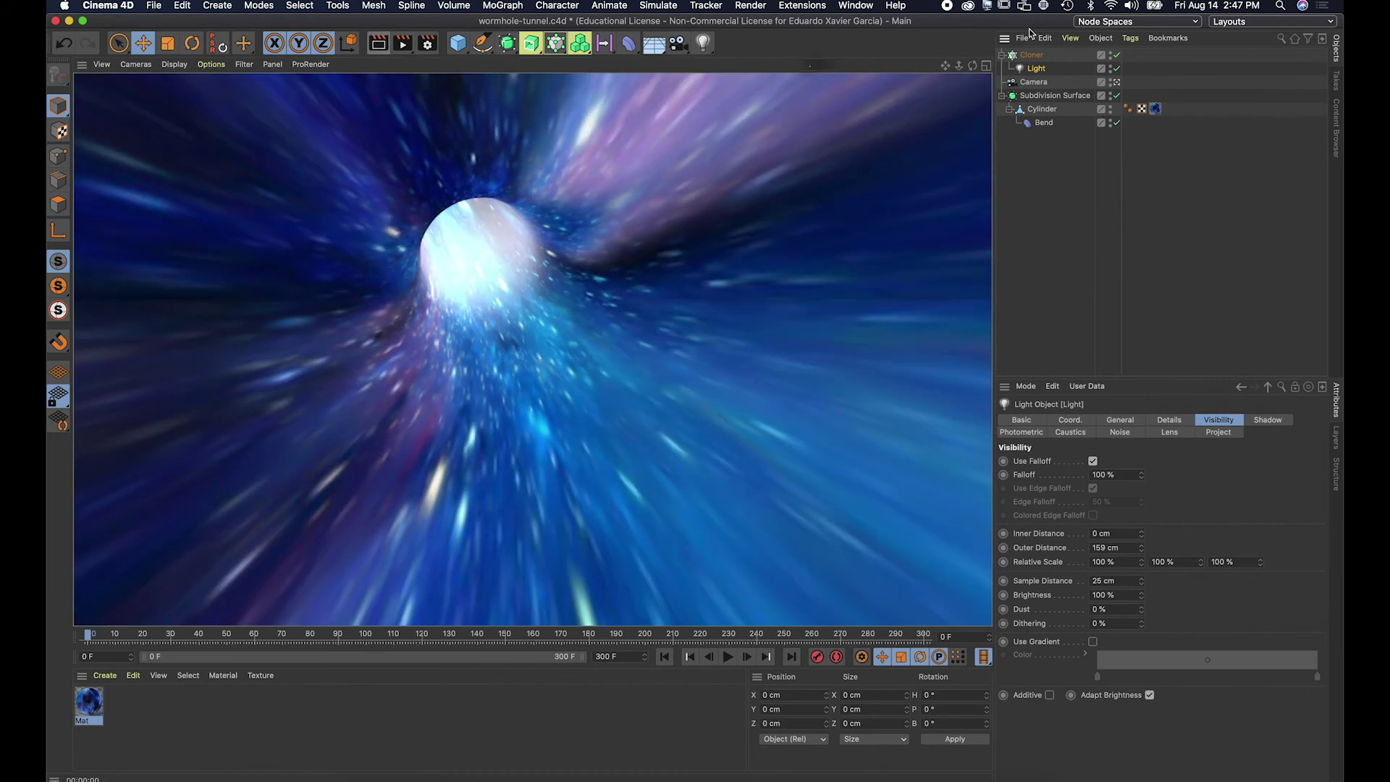
drag(1037, 68, 1199, 442)
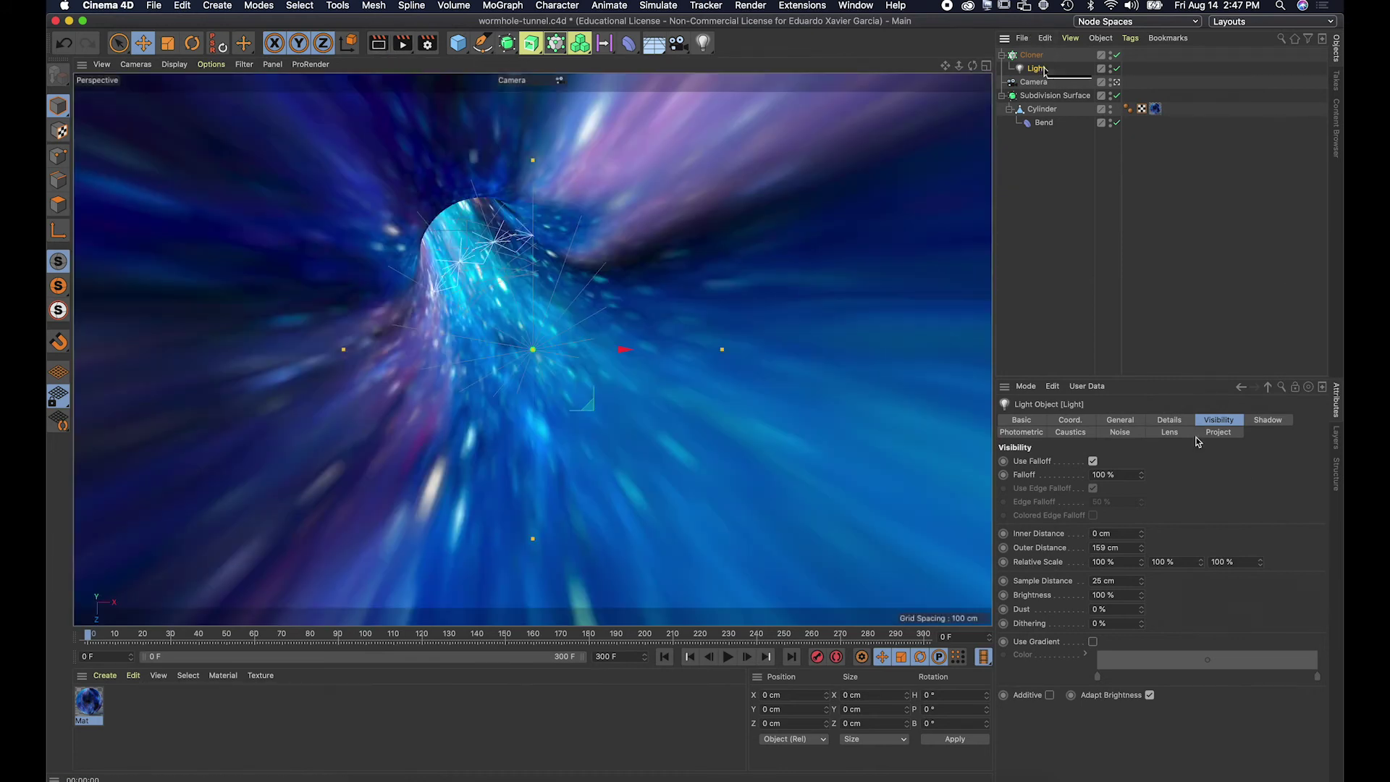
Lower the Light's intensity to 61% and preview the dimmer render.
click(1070, 421)
click(1120, 420)
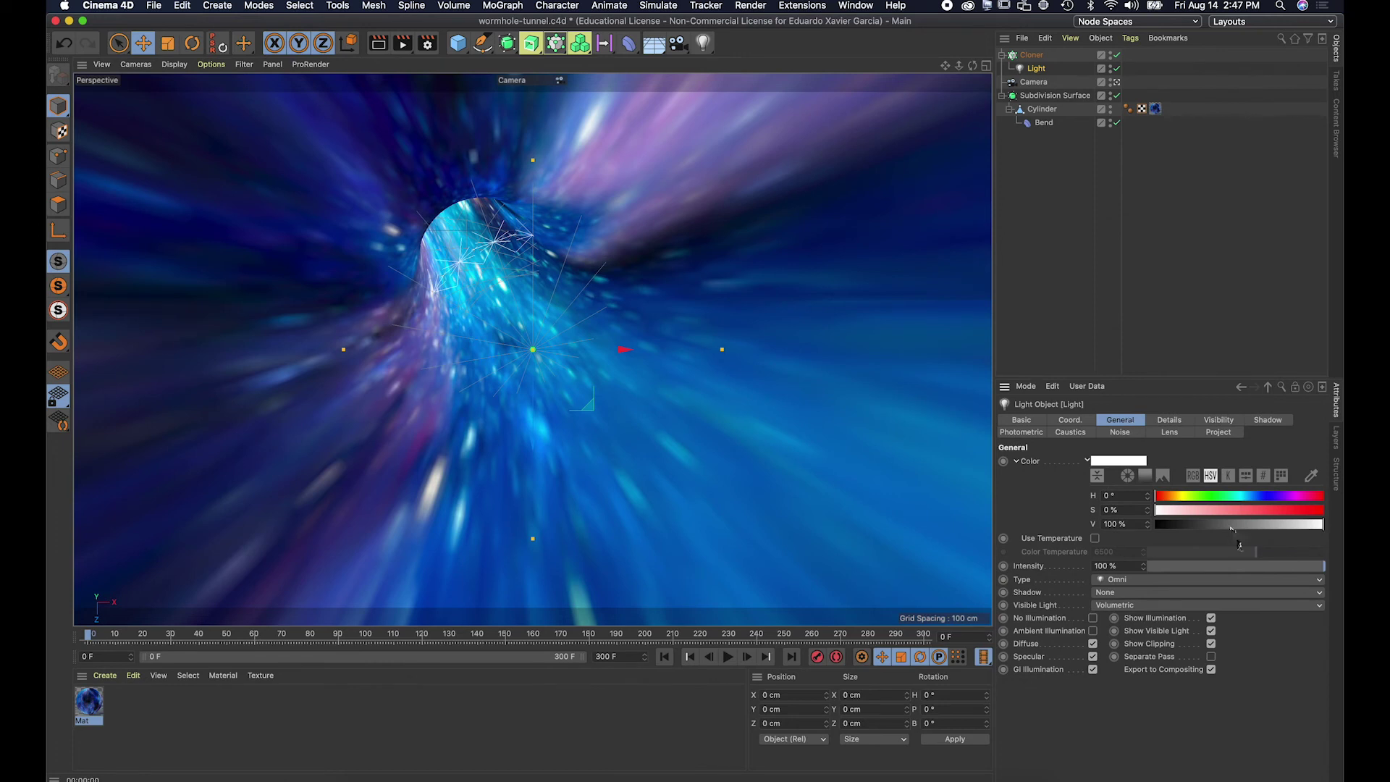
drag(1258, 564, 1256, 564)
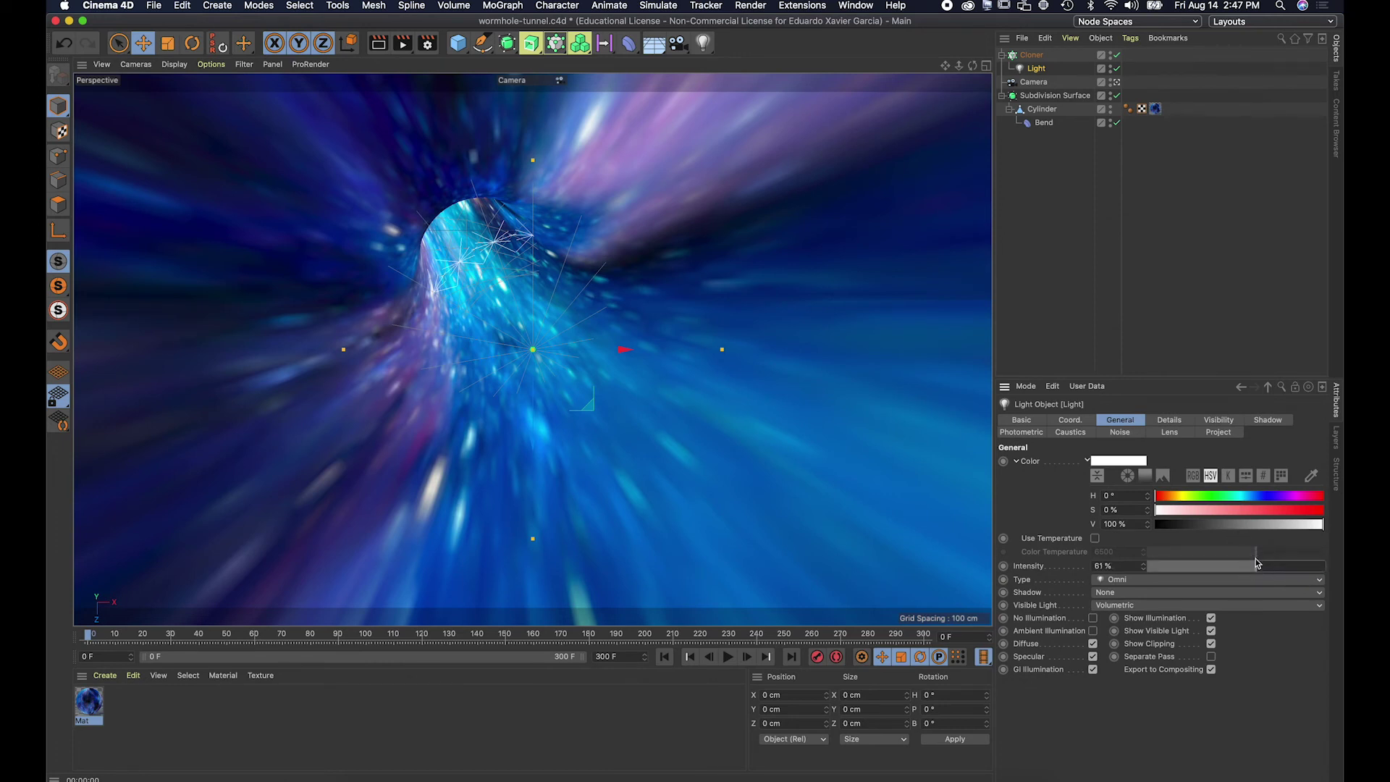
click(377, 45)
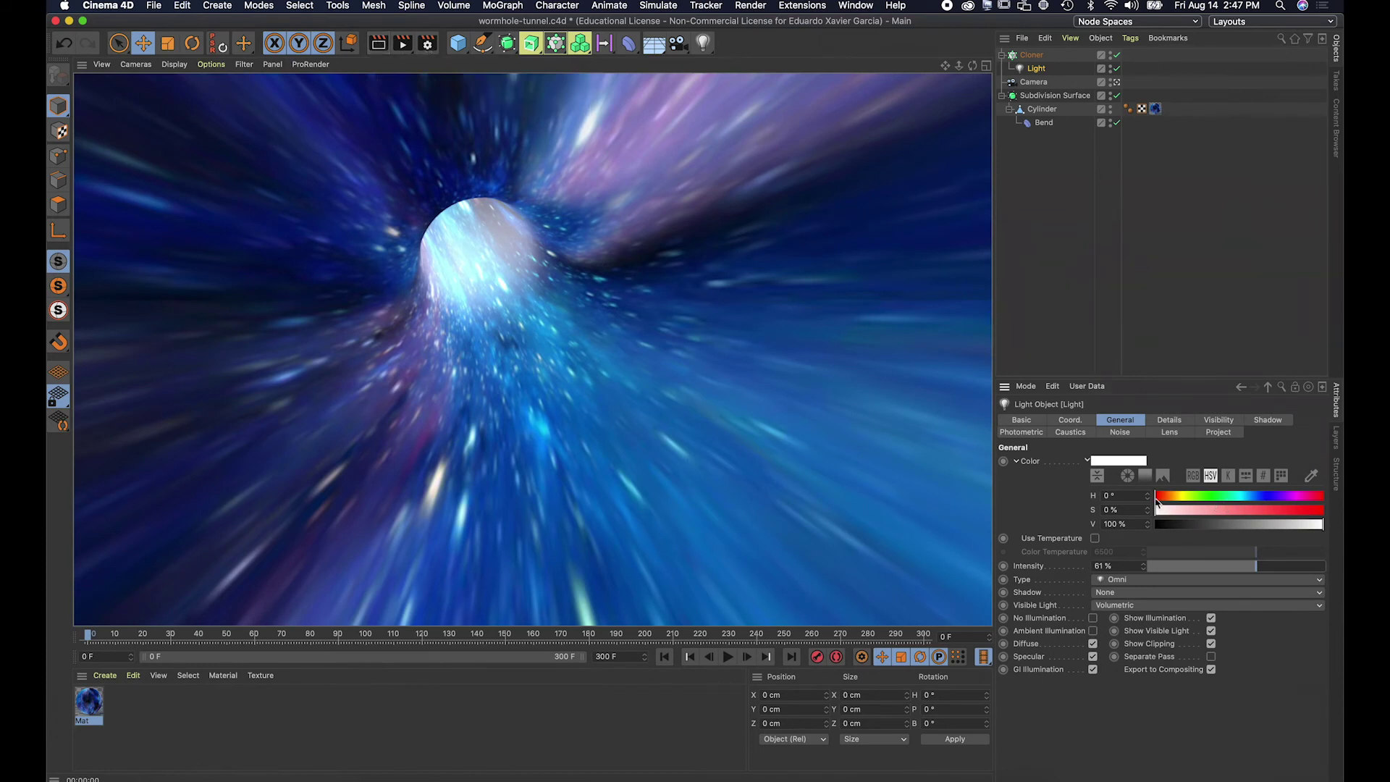
Tint the light pale blue (H 207°, S 50%) and preview the render.
drag(1157, 498, 1255, 500)
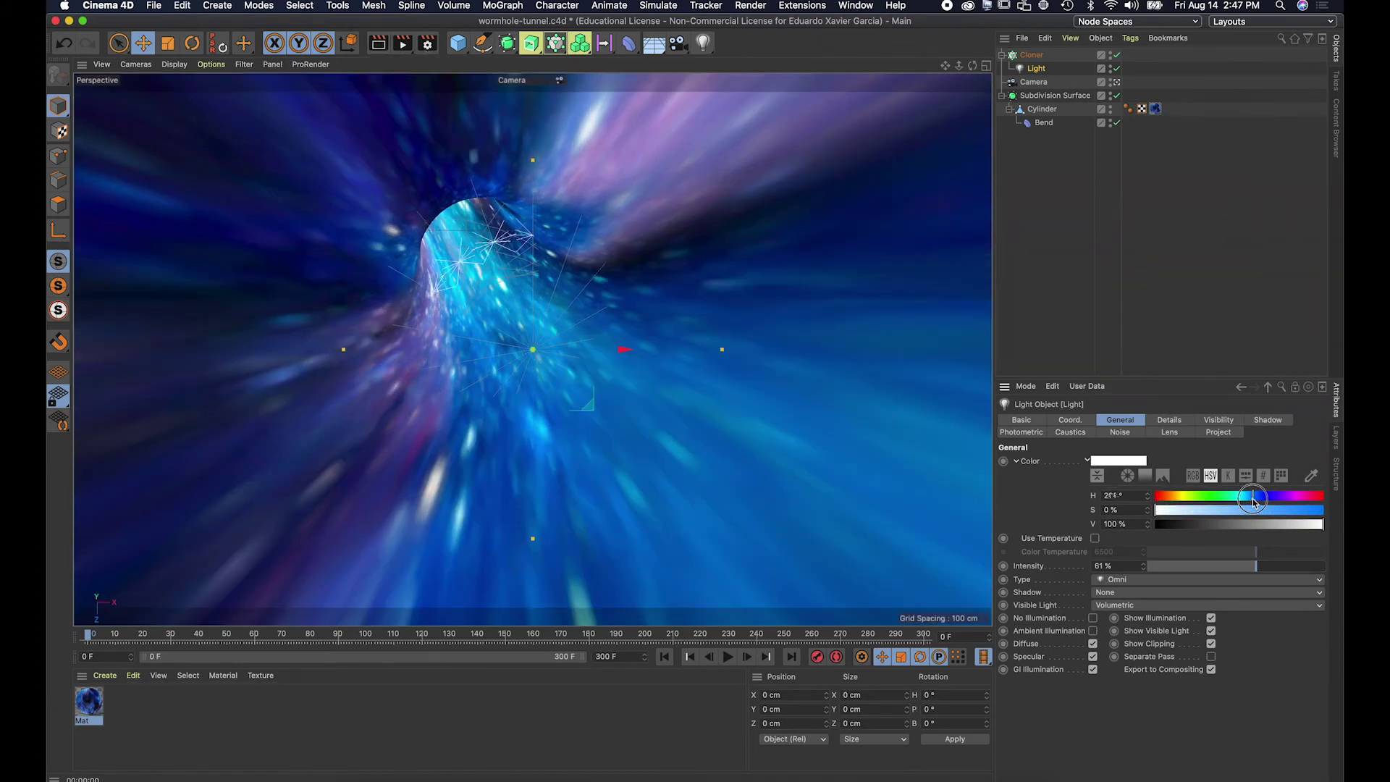
drag(1165, 511, 1241, 512)
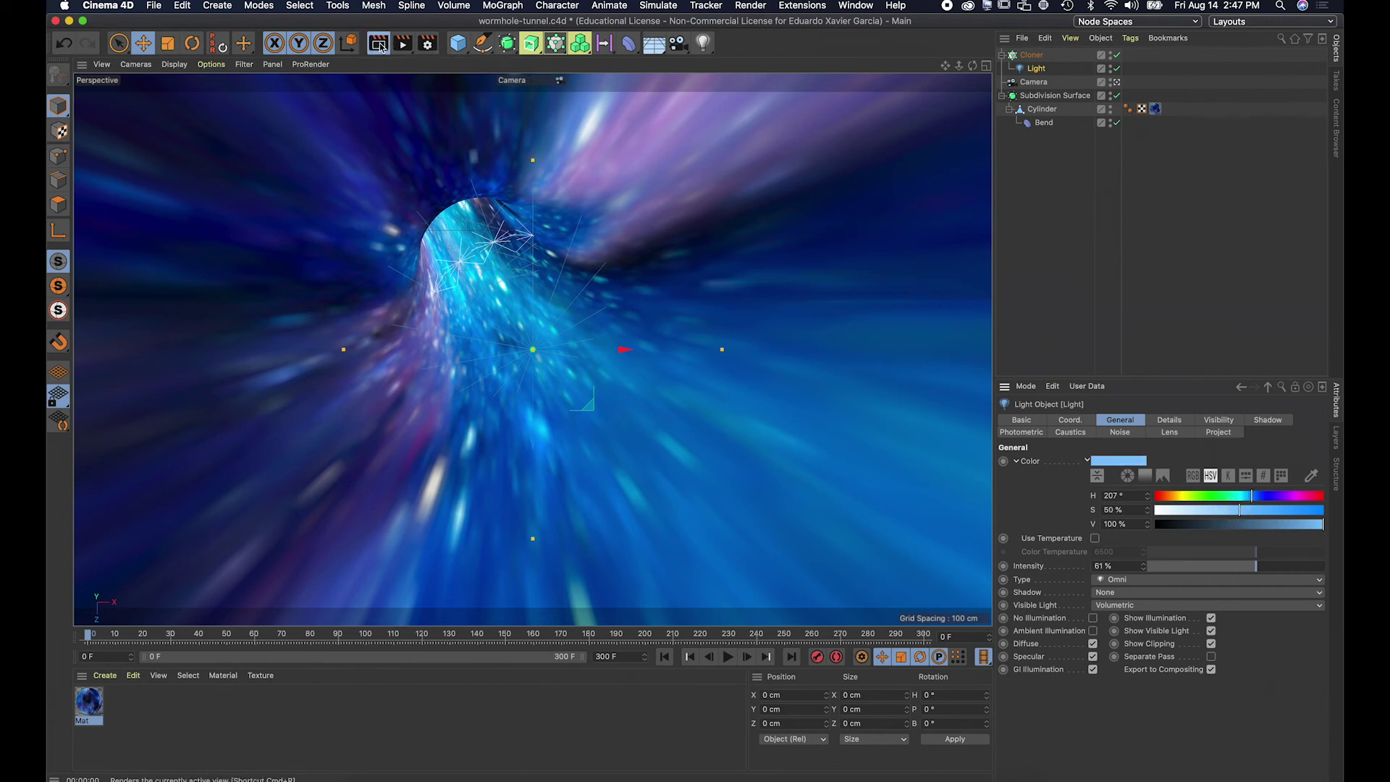
click(379, 45)
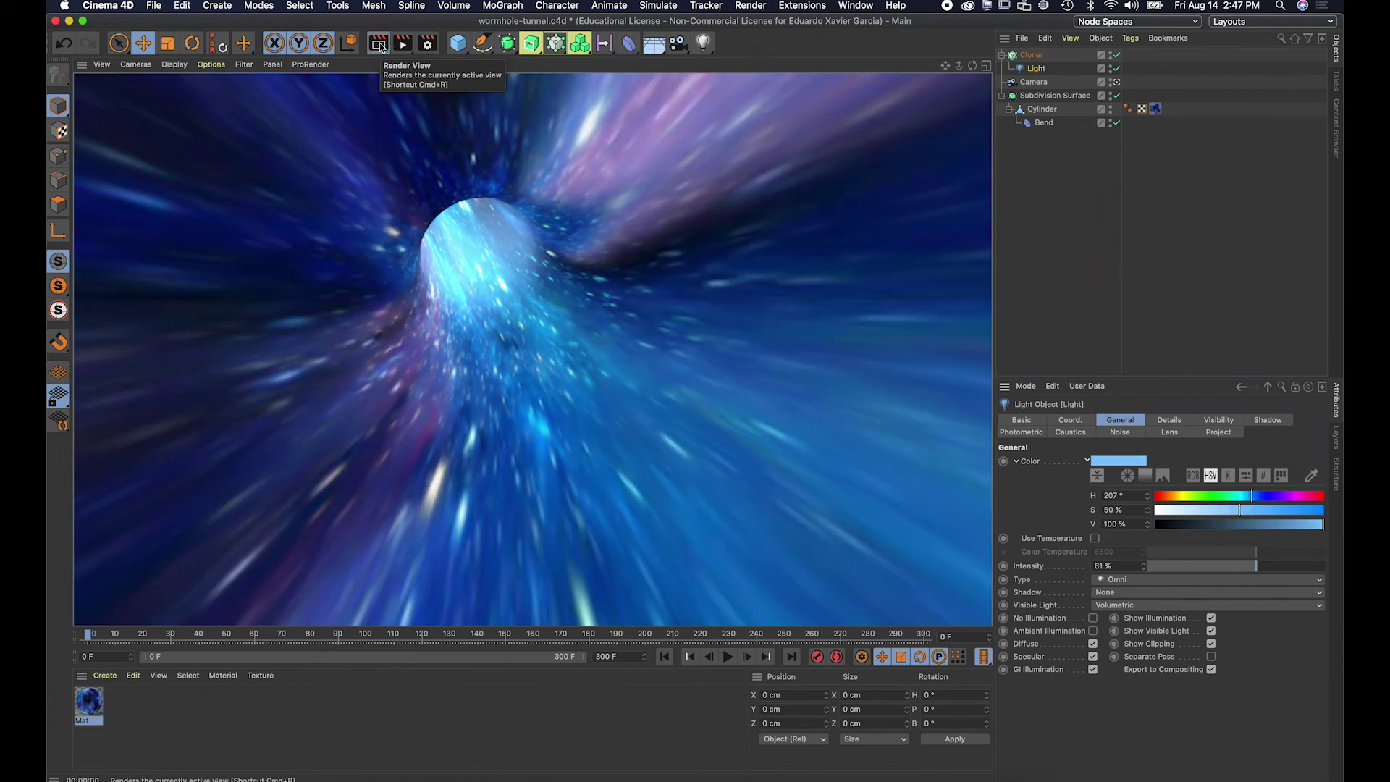
click(1042, 162)
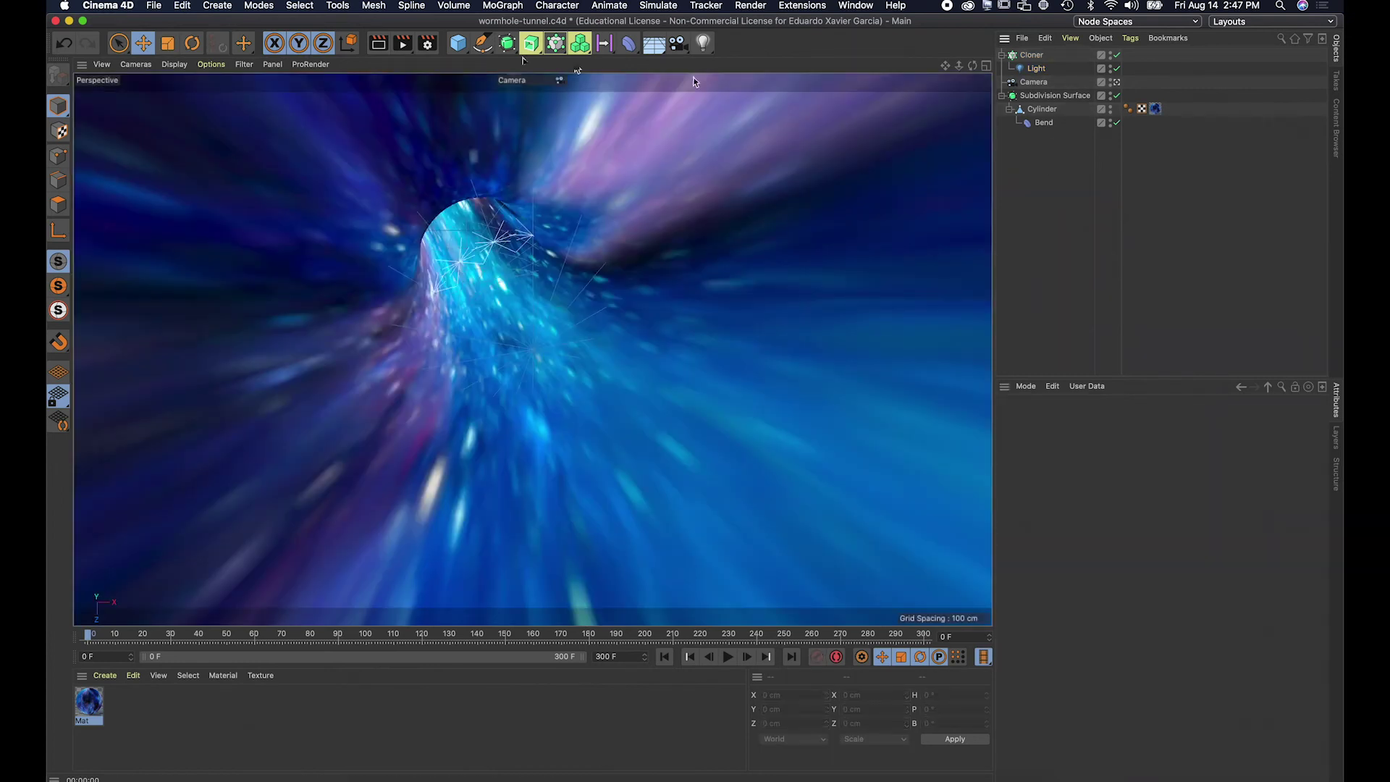
In Render Settings, set the Frame Range to All Frames (0–300).
click(427, 45)
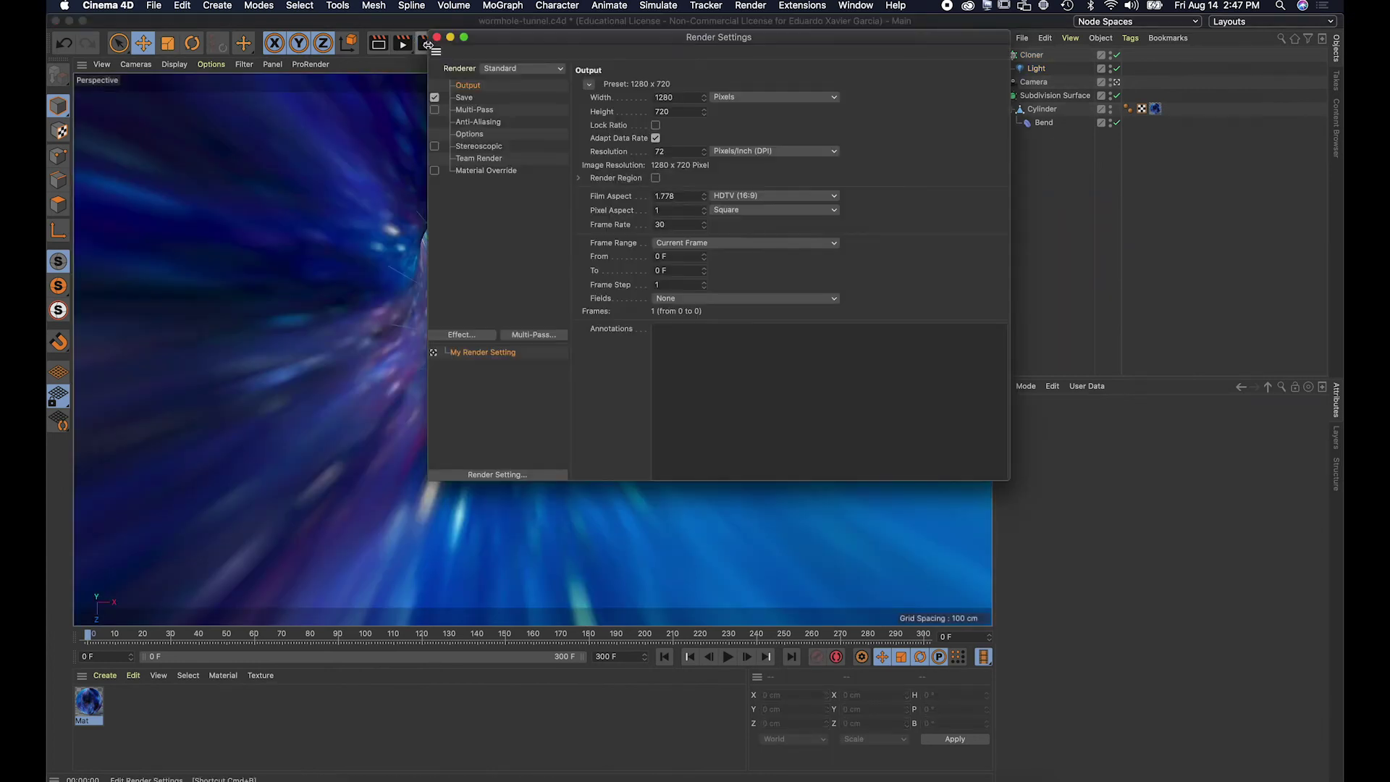
drag(484, 36, 562, 64)
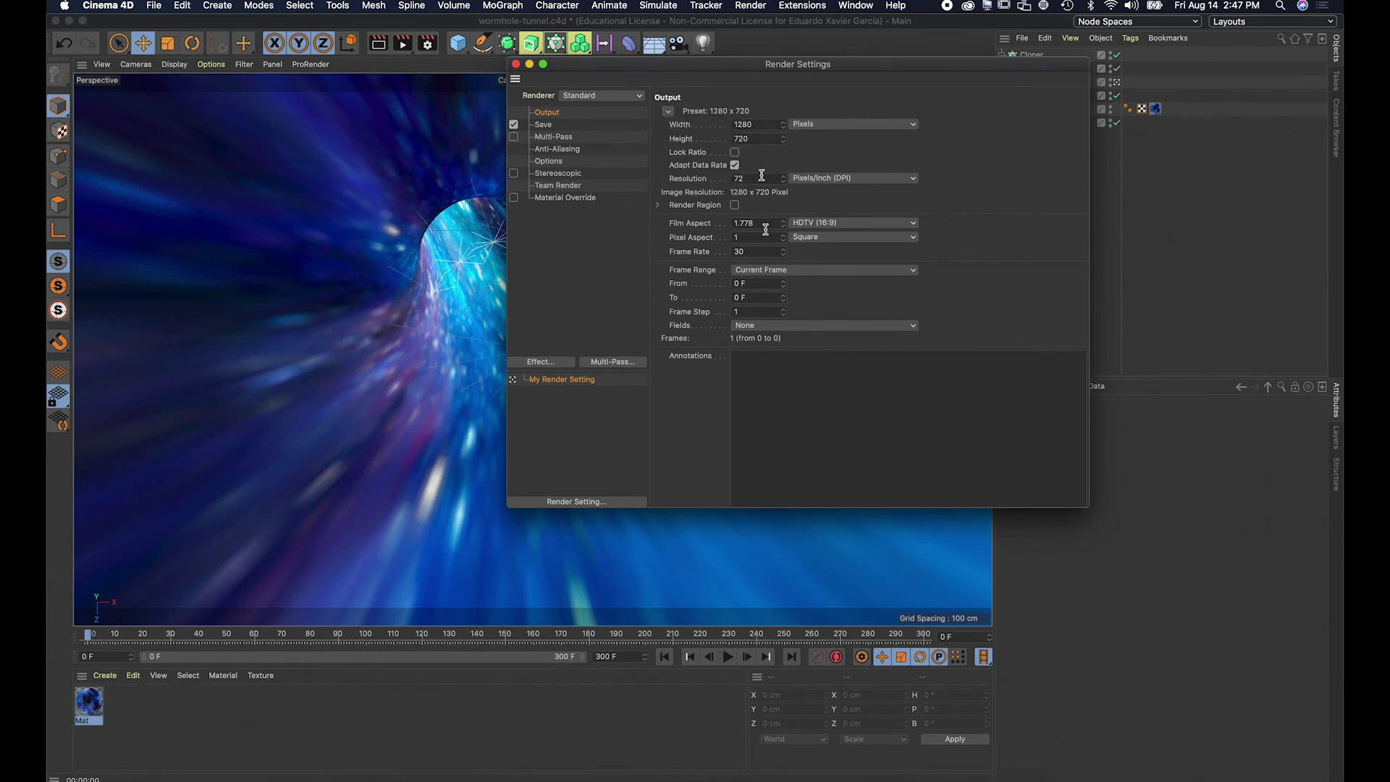
click(768, 272)
click(753, 311)
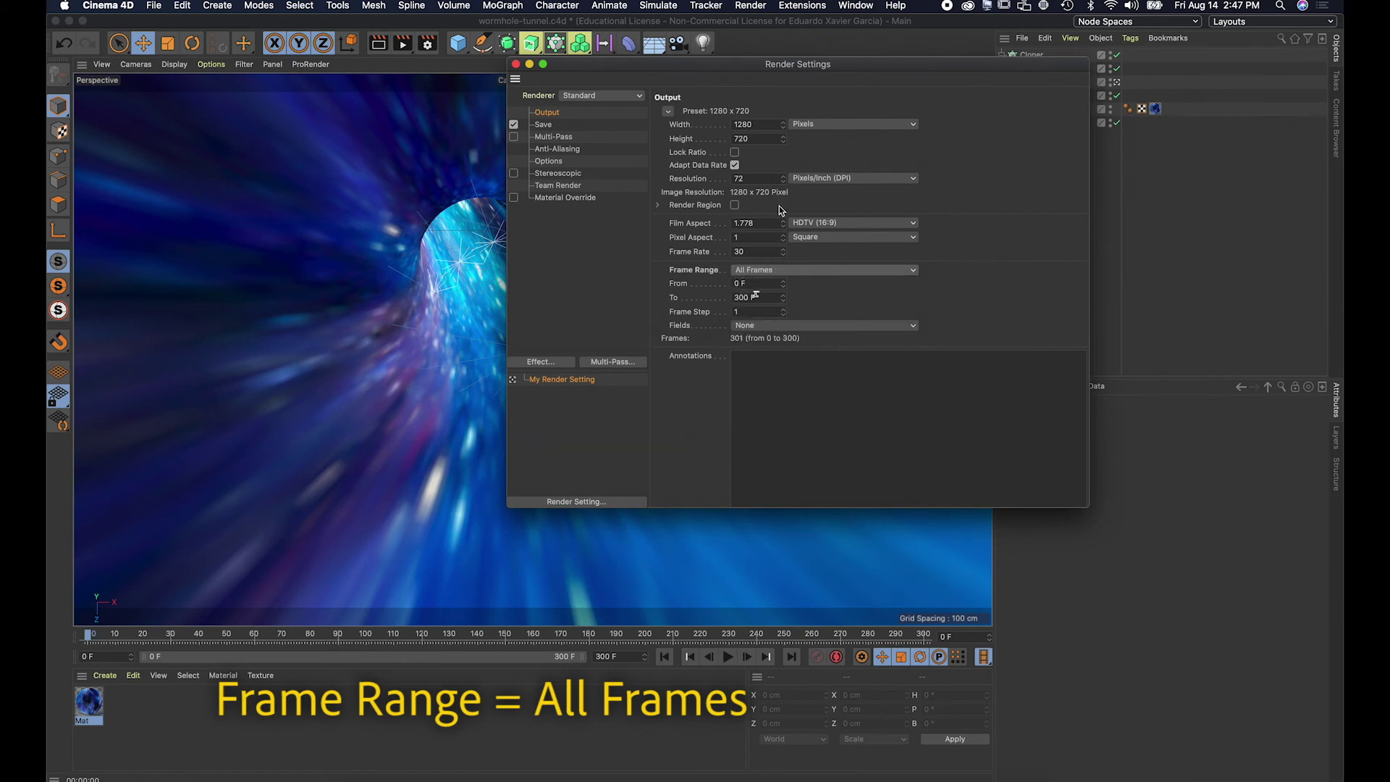
Set the Save output format to MP4 and choose the output file location.
click(543, 125)
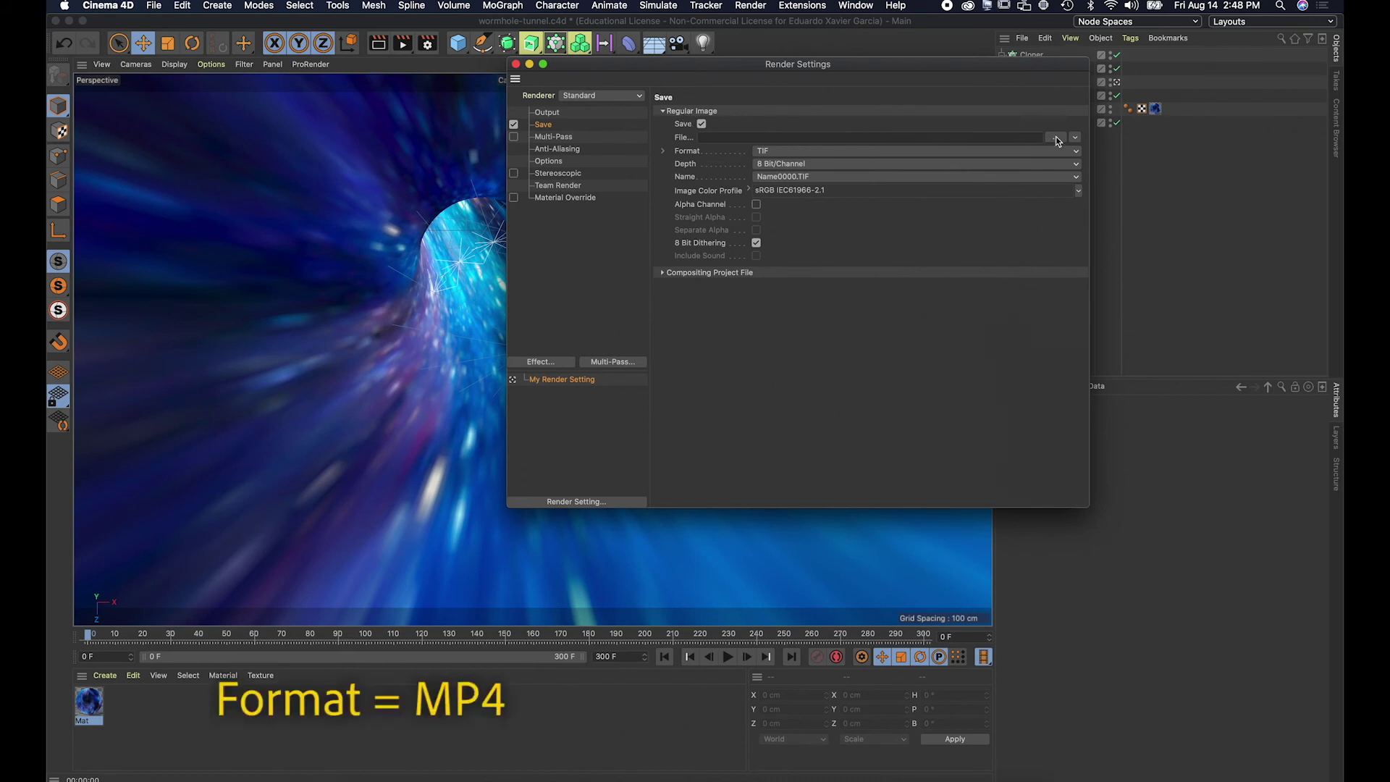
click(942, 151)
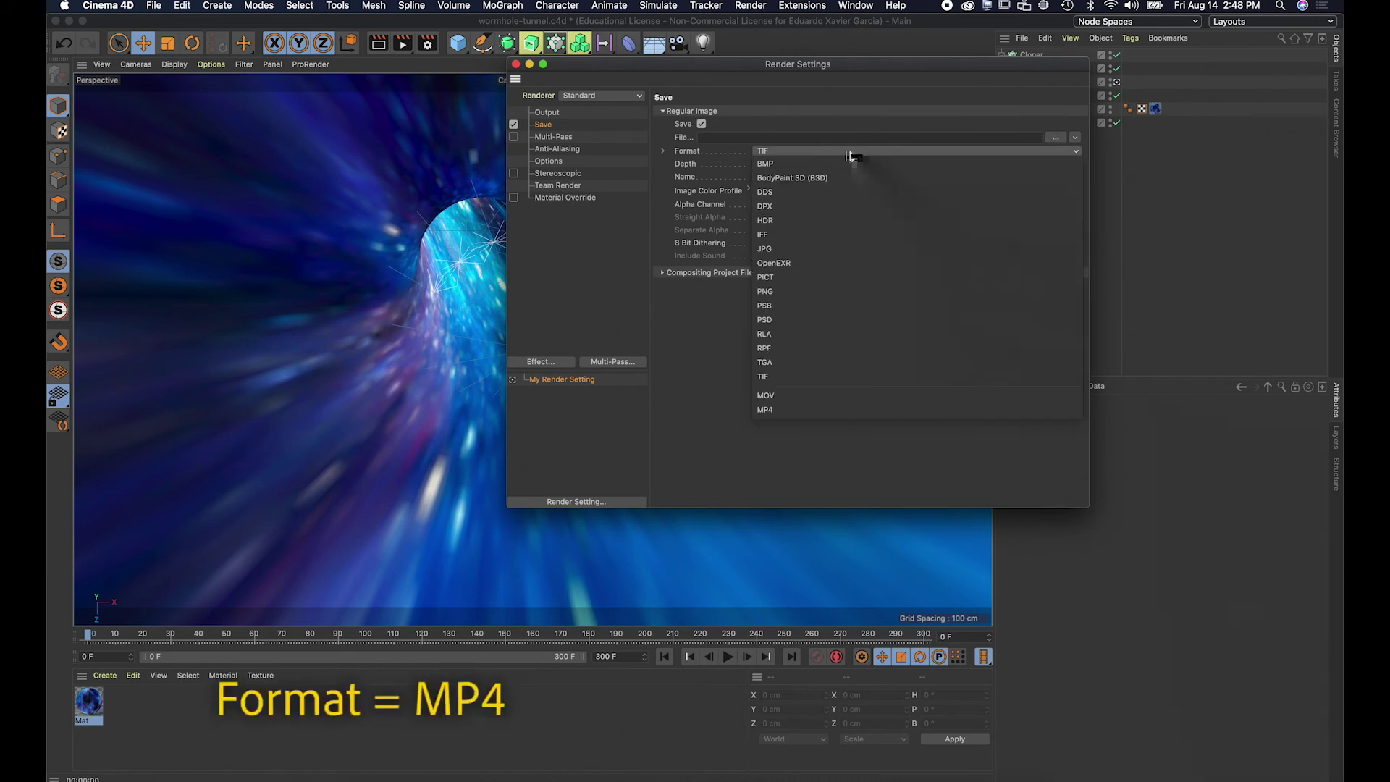
click(792, 410)
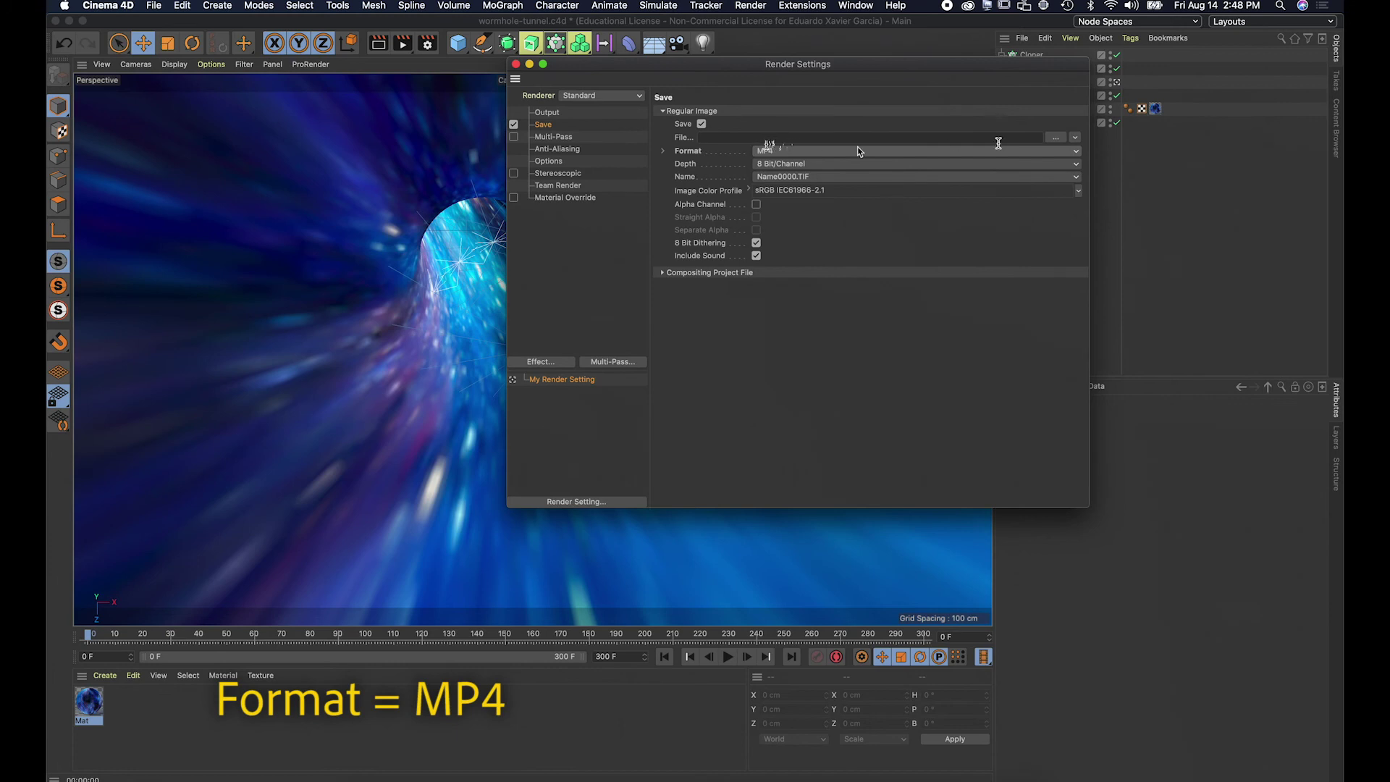
click(1056, 136)
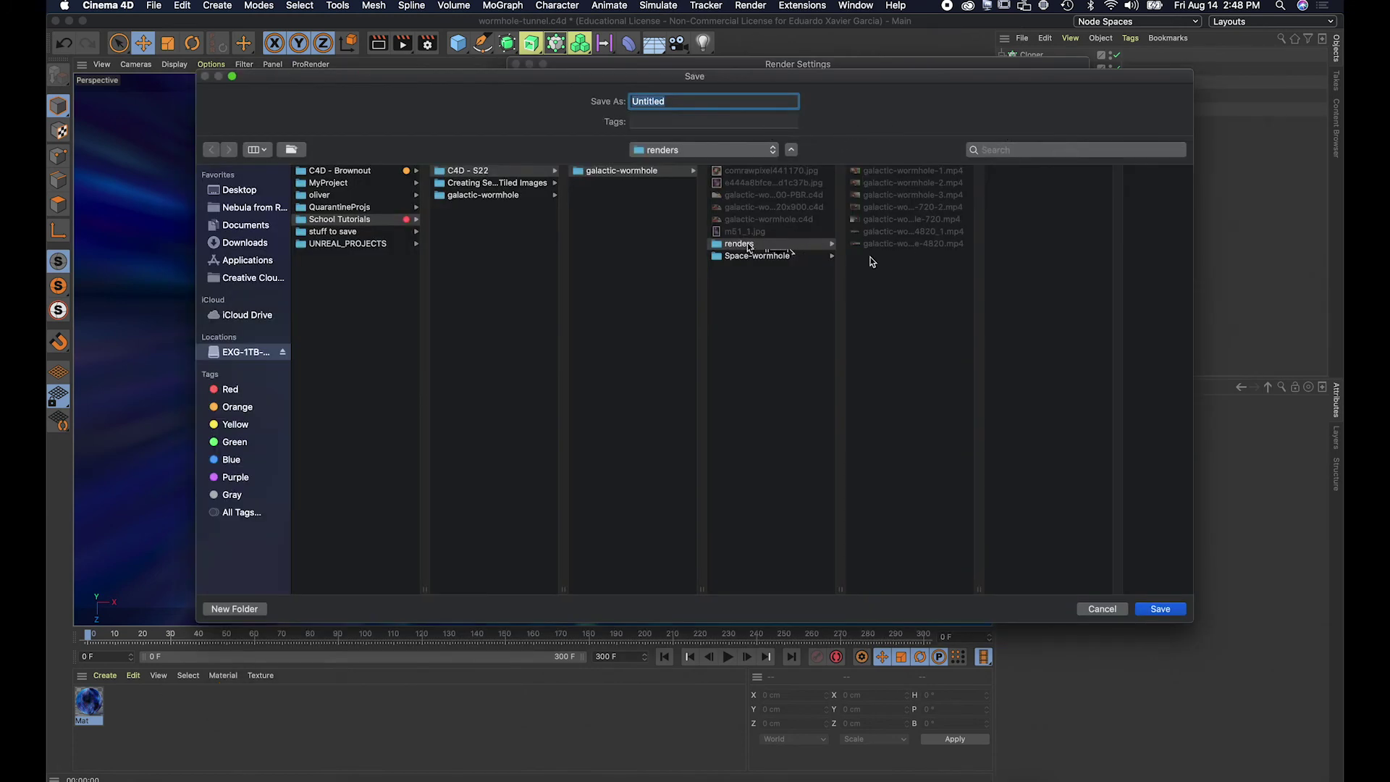
Save the render output as wormhole-1 in galactic-wormhole/nebula-tile1, then close Render Settings.
click(483, 195)
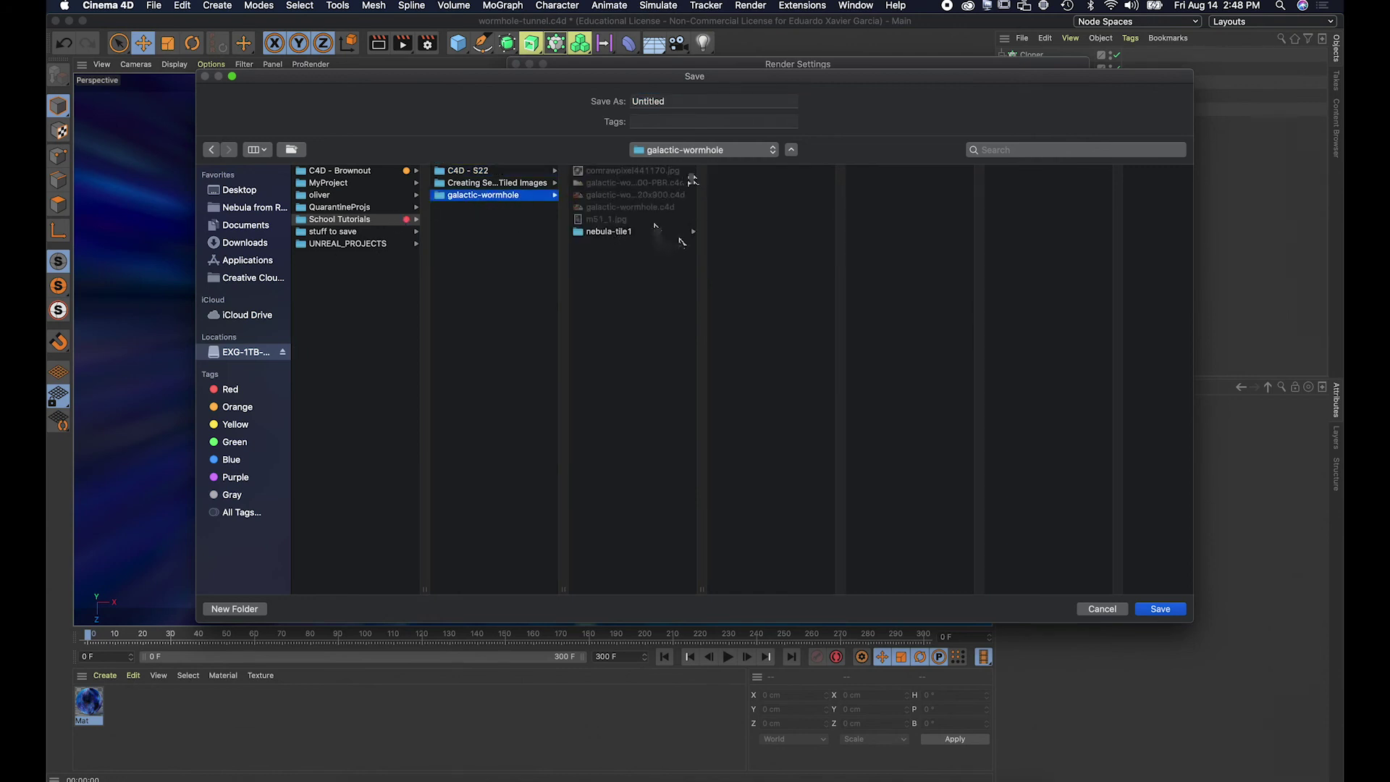
click(636, 231)
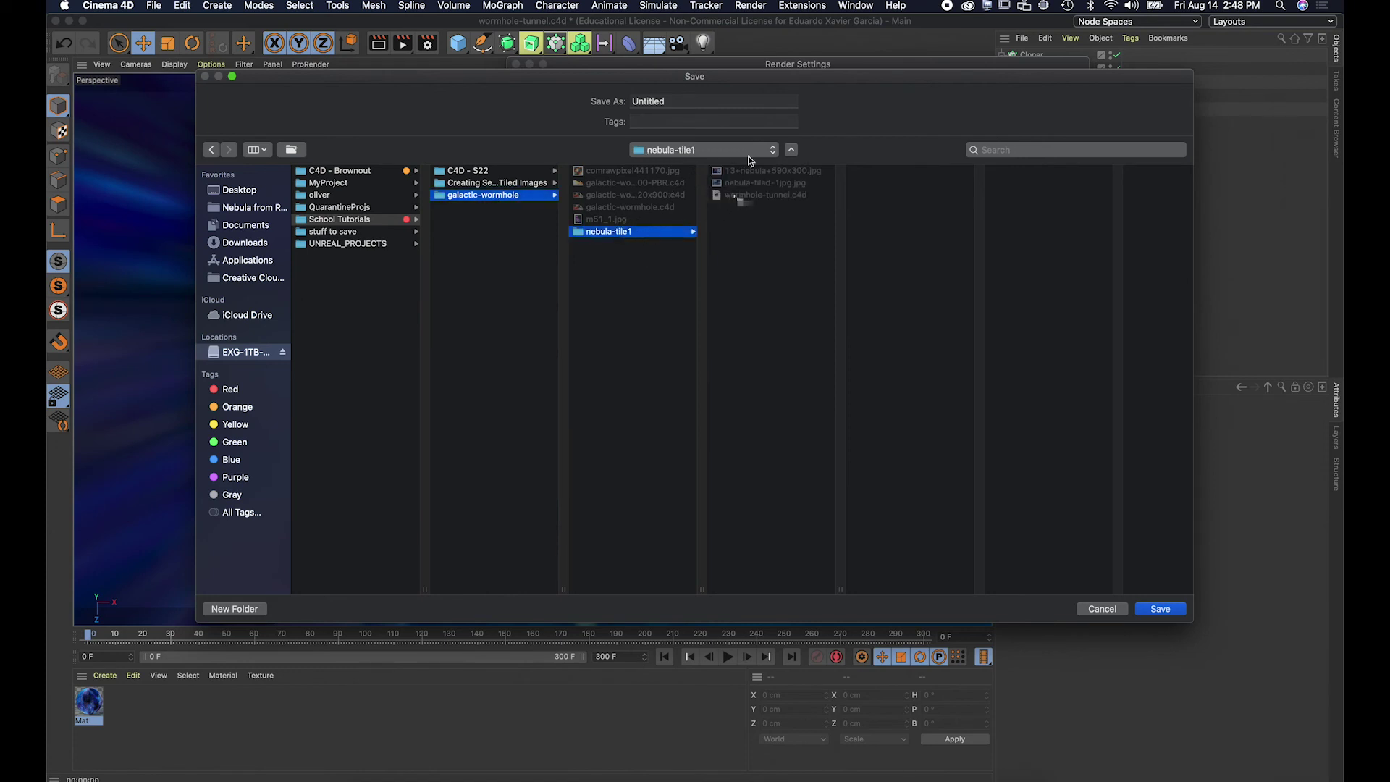
double_click(673, 105)
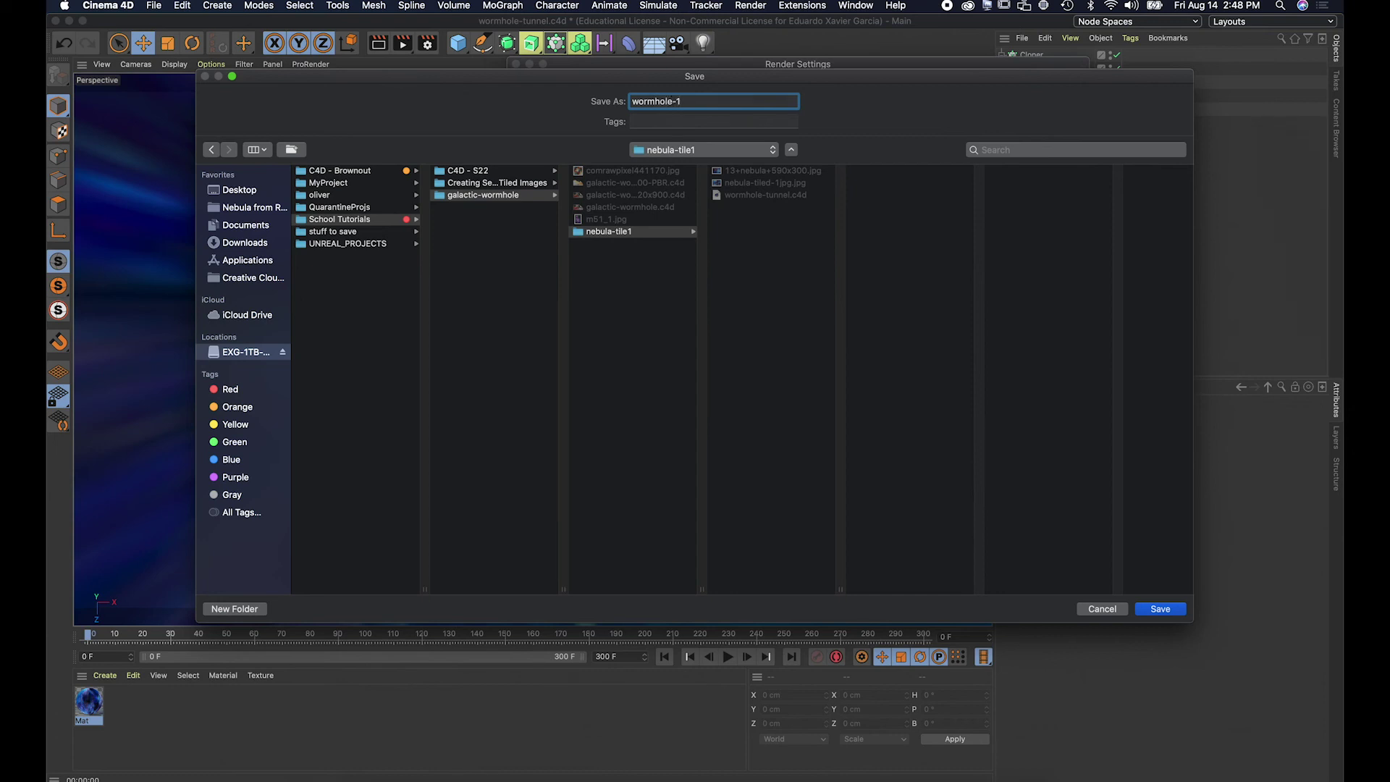
click(1159, 608)
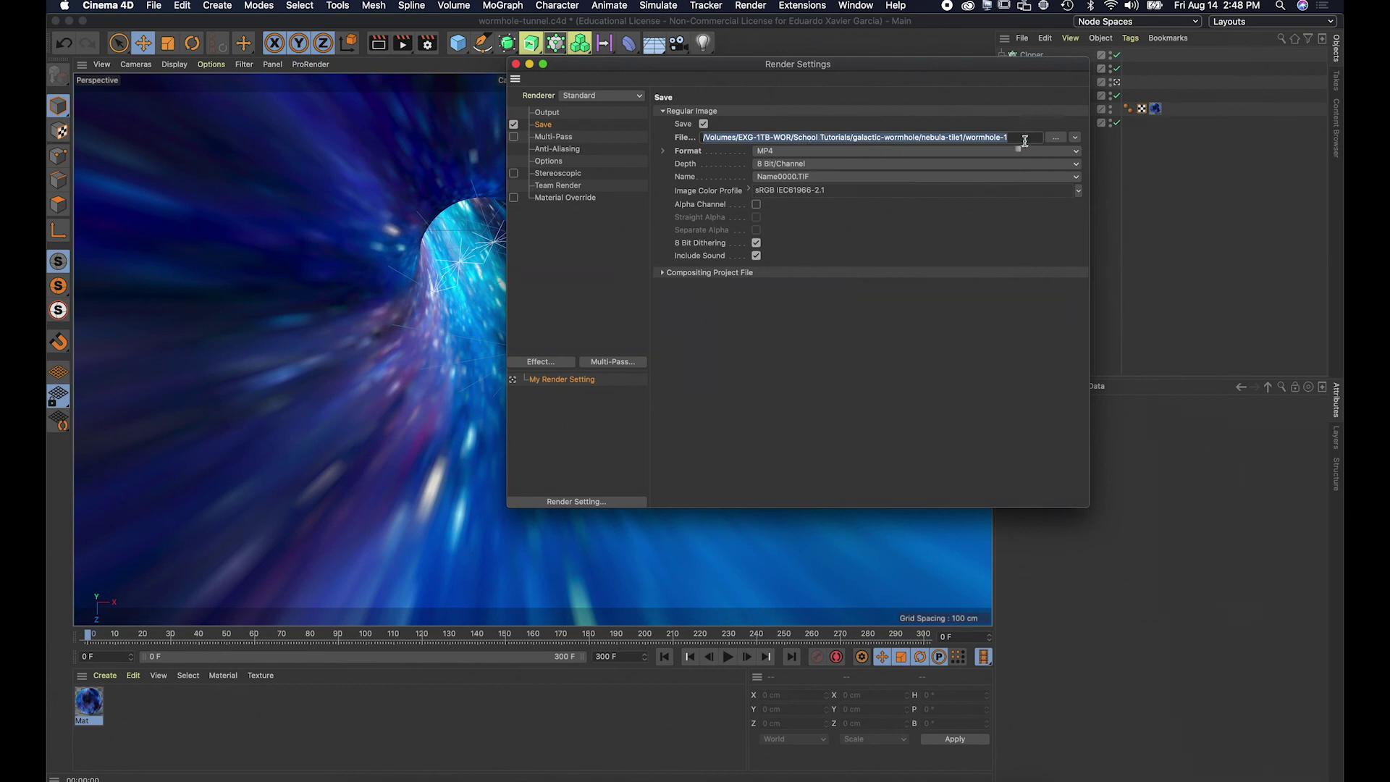
click(1030, 139)
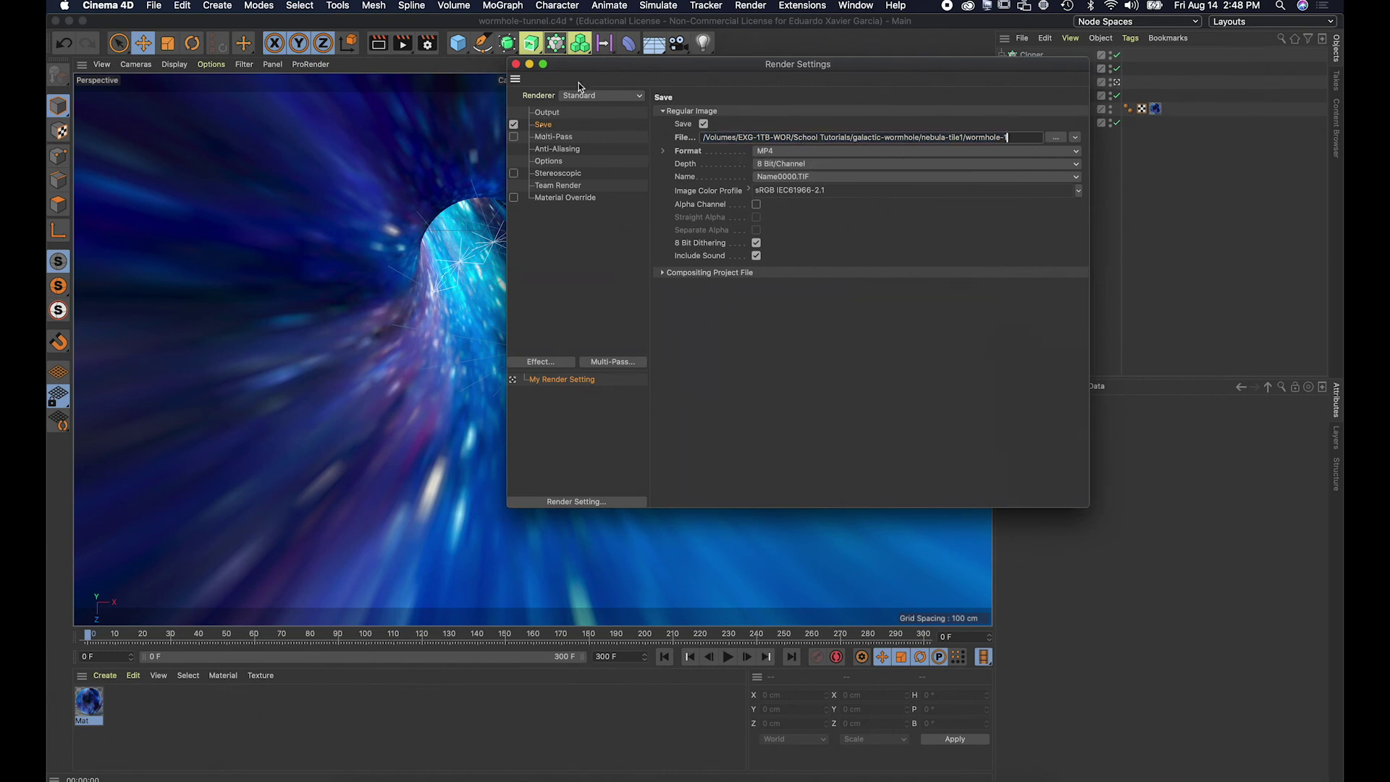
click(516, 63)
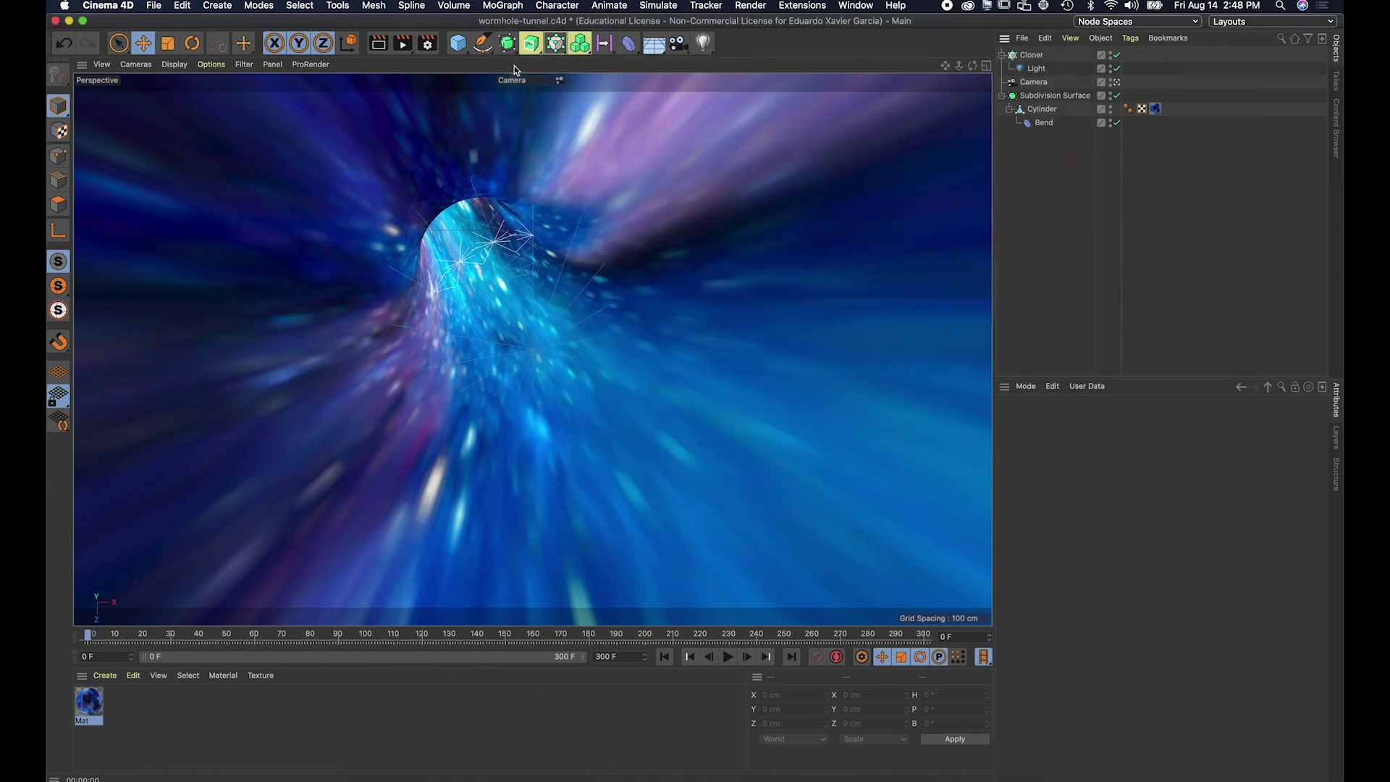
Render all 301 frames to wormhole-1.mp4 in the Picture Viewer, then close it.
click(400, 44)
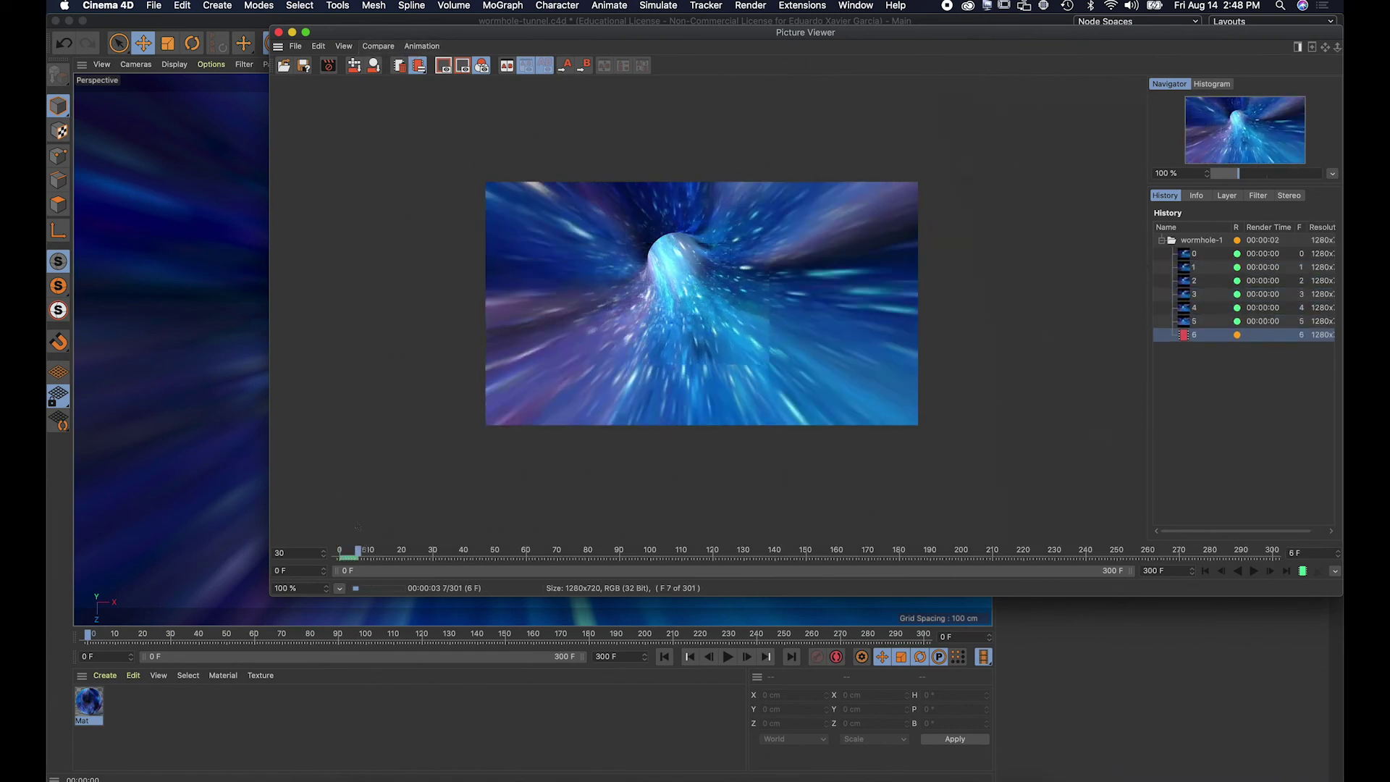
drag(954, 30, 837, 46)
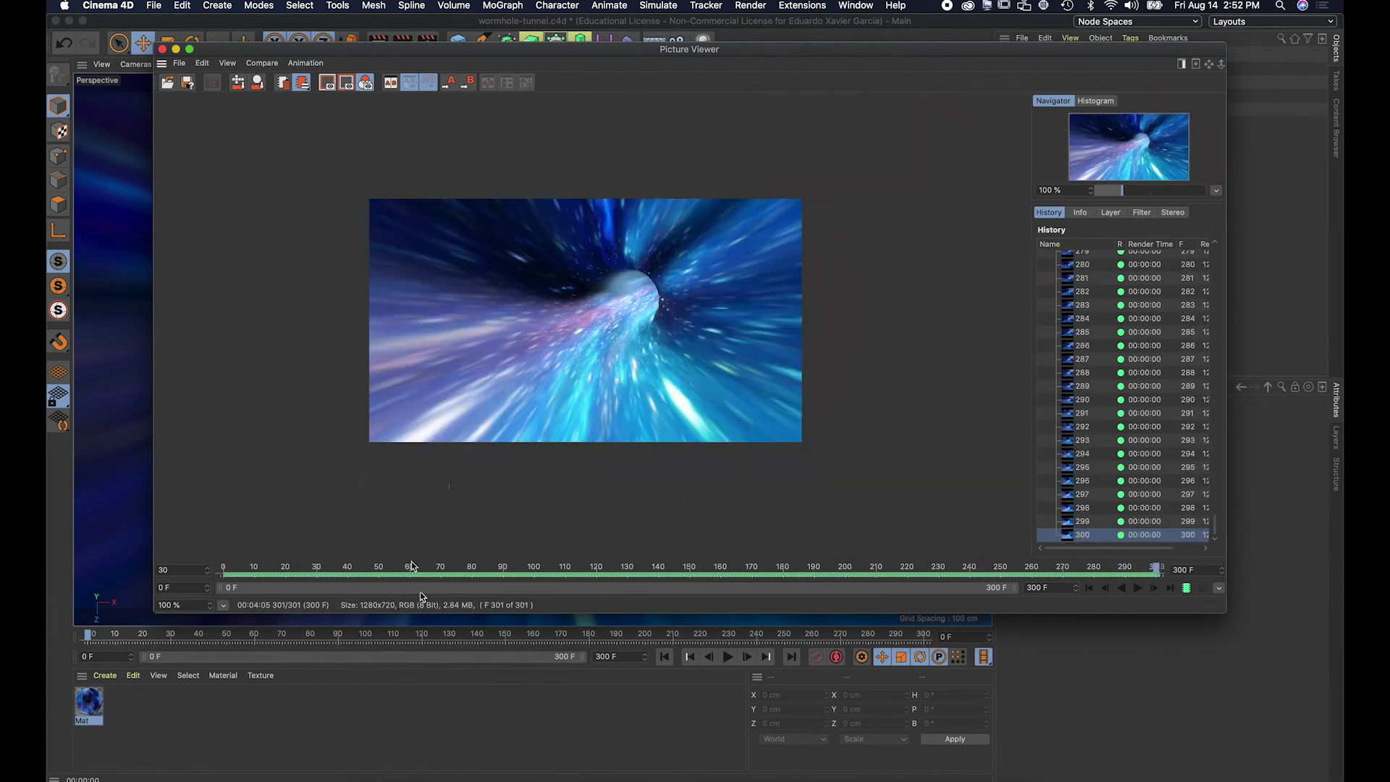
drag(225, 49, 234, 48)
click(179, 54)
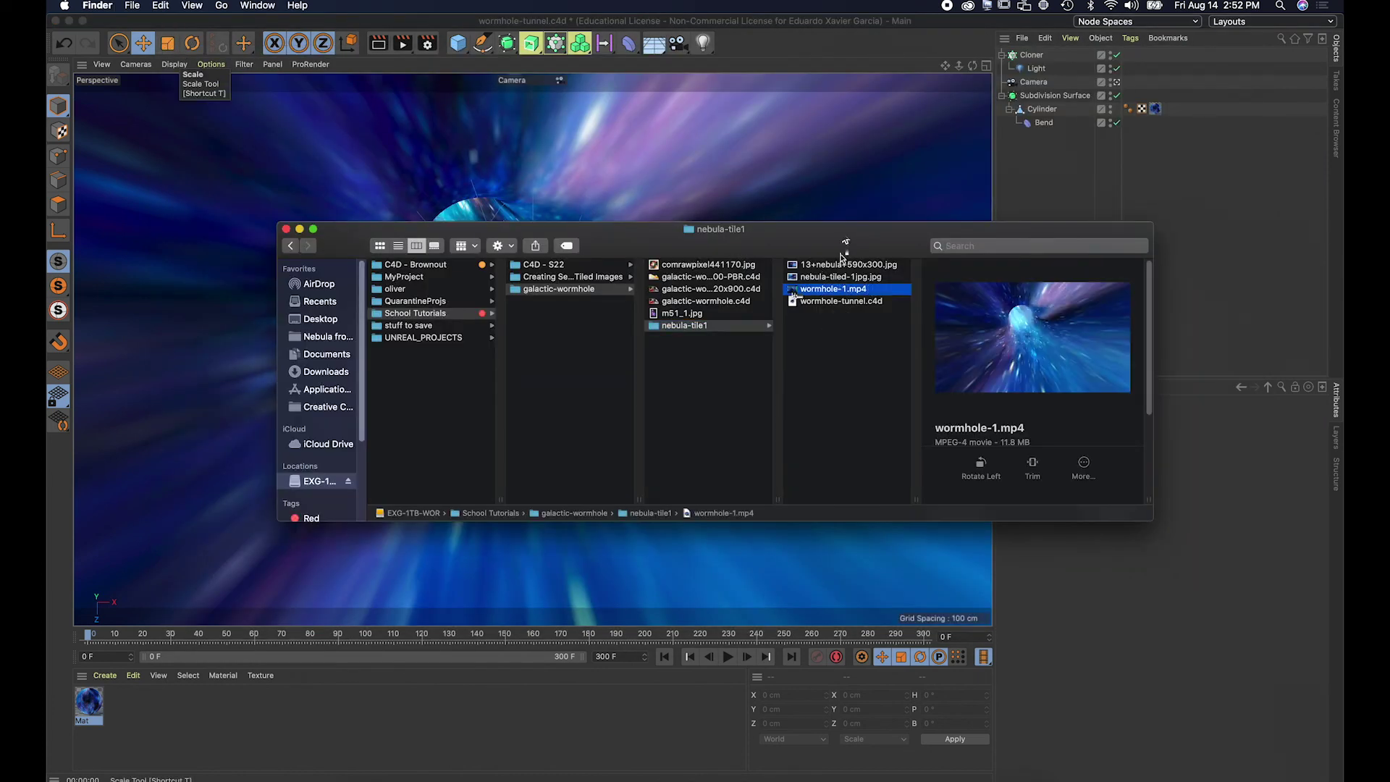
Play wormhole-1.mp4 in Finder's Quick Look to review the rendered tunnel.
drag(843, 239, 816, 231)
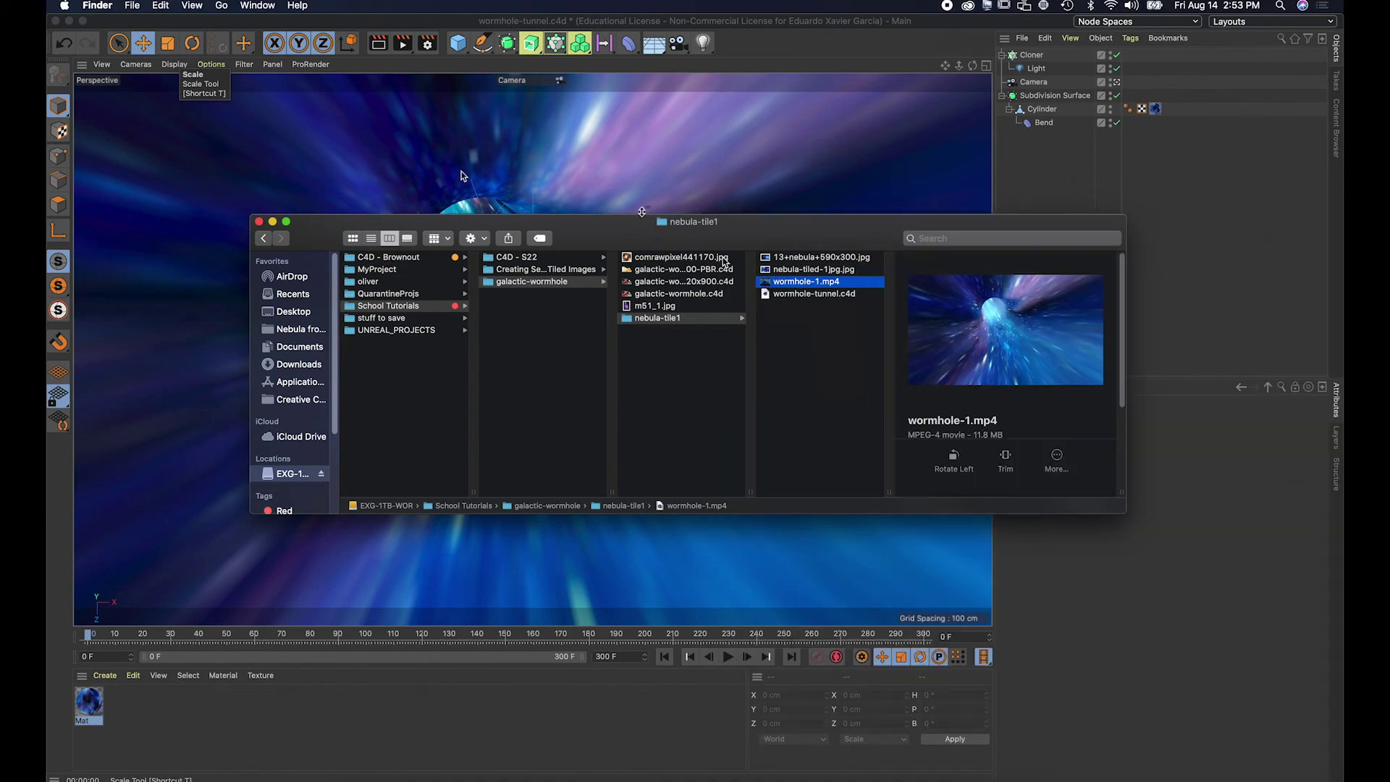
key(space)
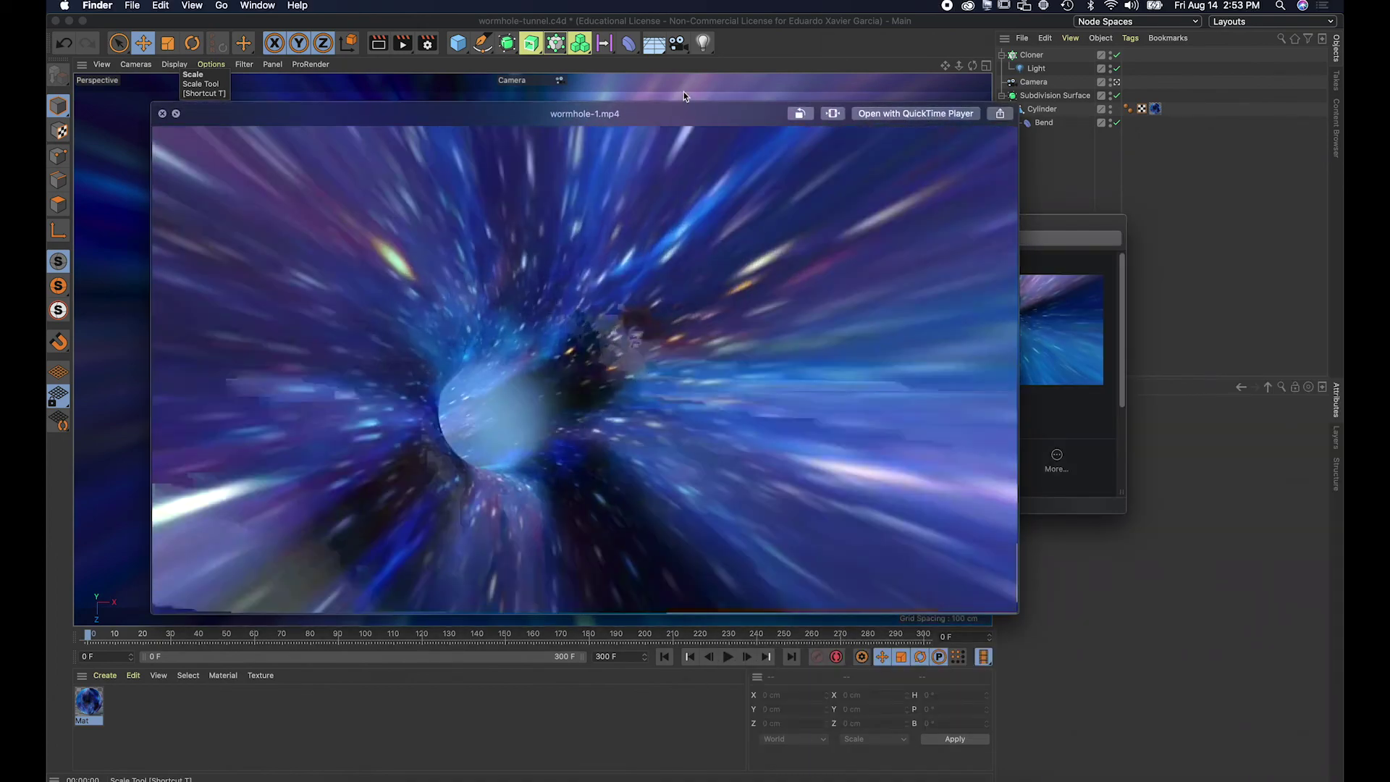